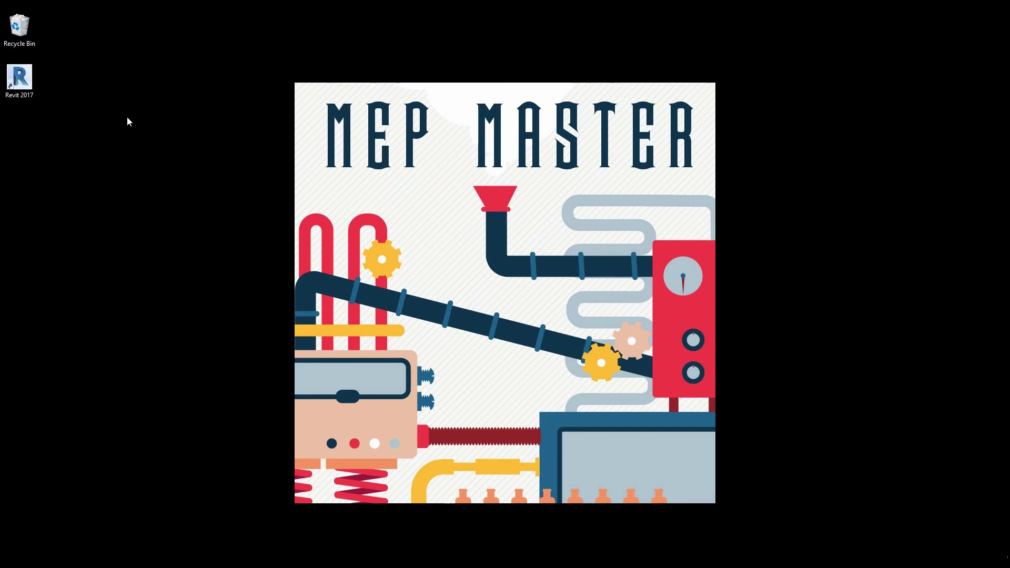
Launch Revit 2017 and open the Sample Architecture Project
double_click(20, 94)
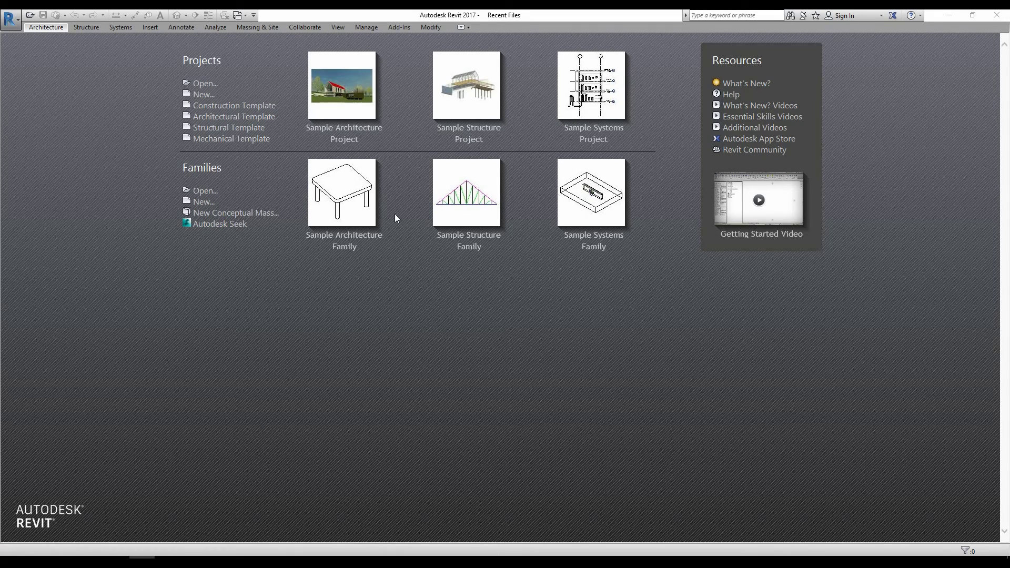
click(335, 130)
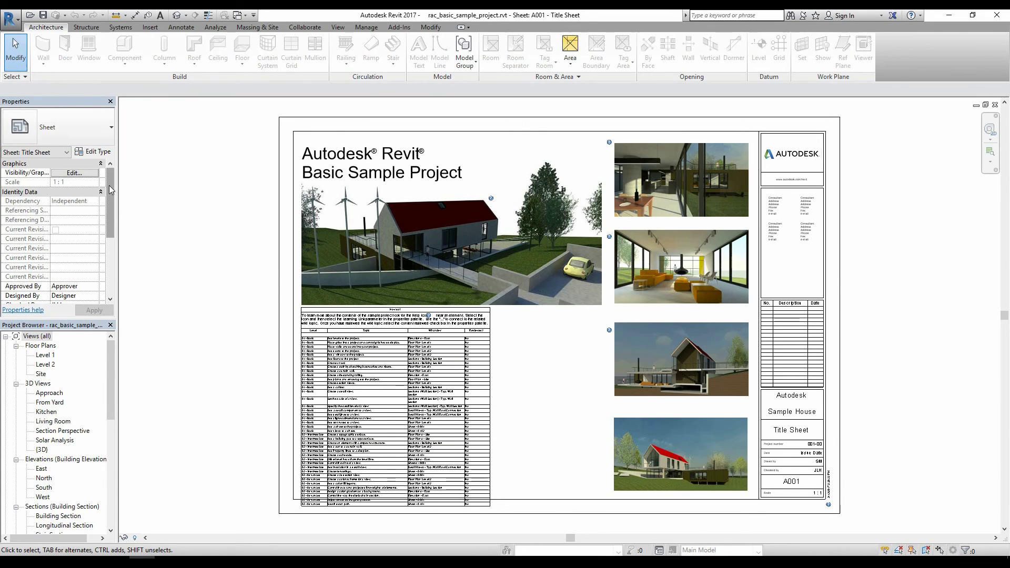
Examine the properties of the Title Sheet and of its A1 metric title block
drag(112, 191, 112, 255)
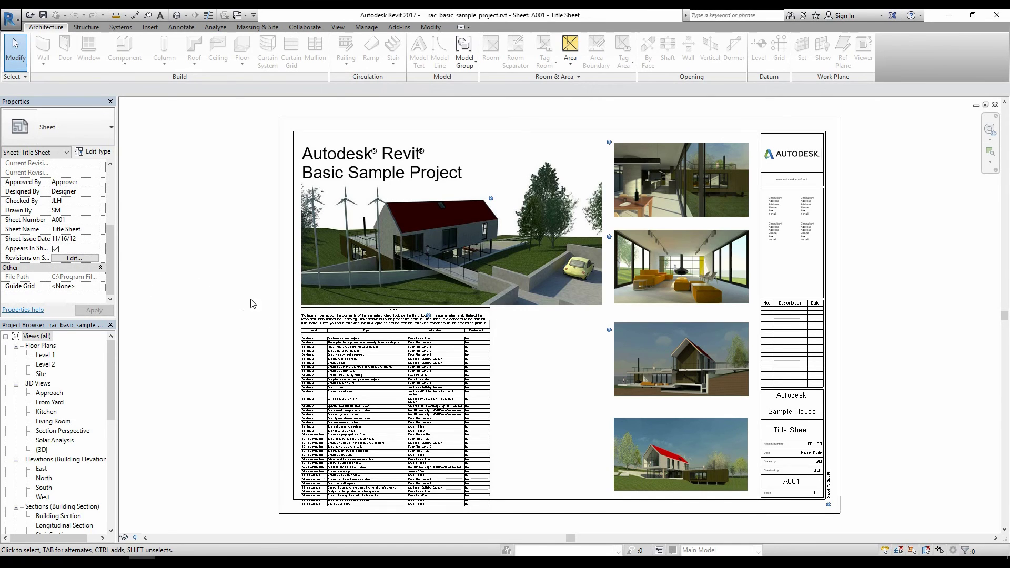
click(278, 213)
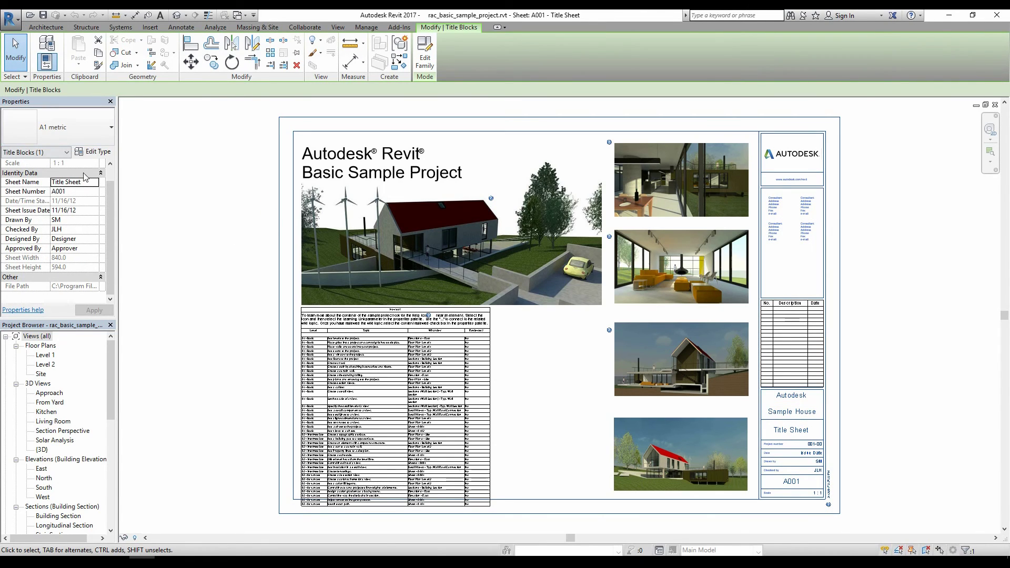
drag(112, 246, 117, 208)
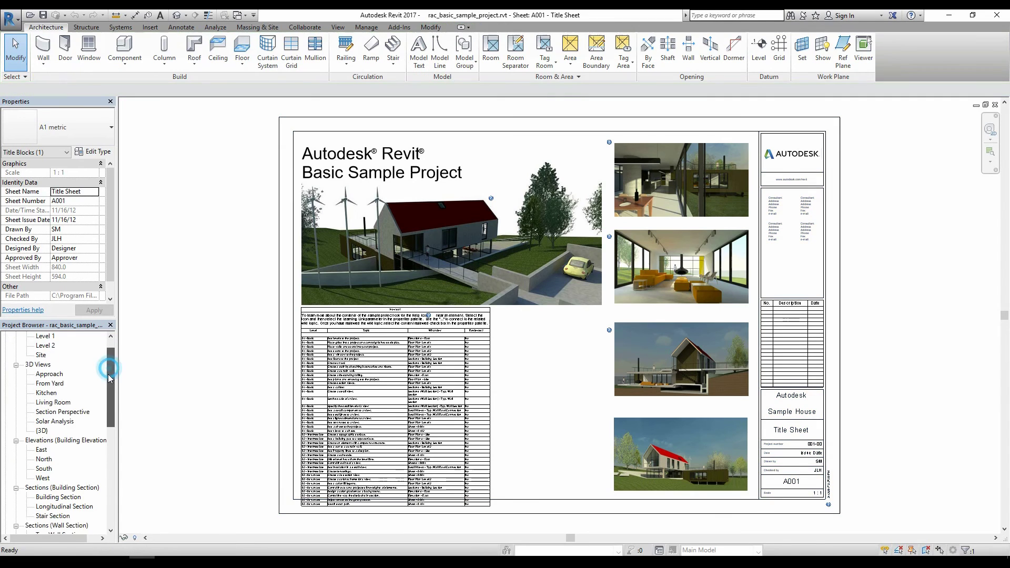
Look through the project's views, detail views, renderings, schedules, sheets, families, groups and Revit links in the Project Browser
mouse_move(109, 373)
mouse_down()
mouse_move(98, 443)
mouse_move(110, 383)
mouse_up()
scroll(59, 371, up, 1)
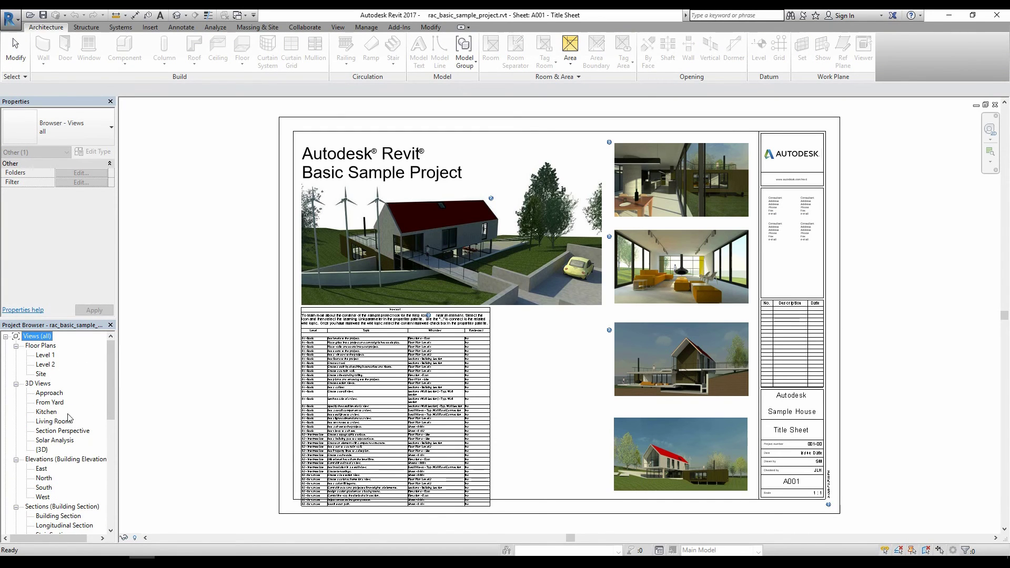
drag(111, 378, 112, 398)
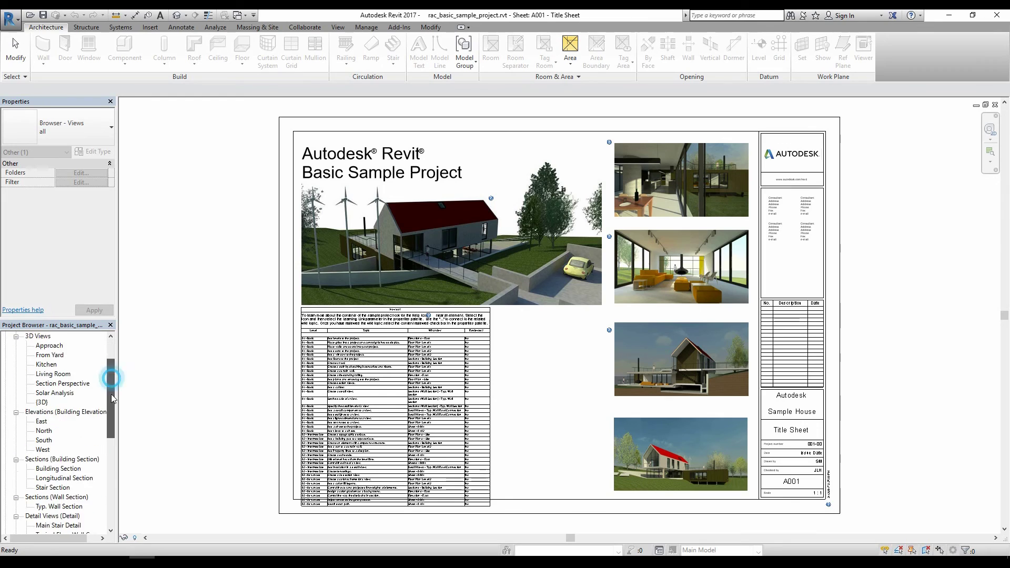
scroll(58, 396, down, 3)
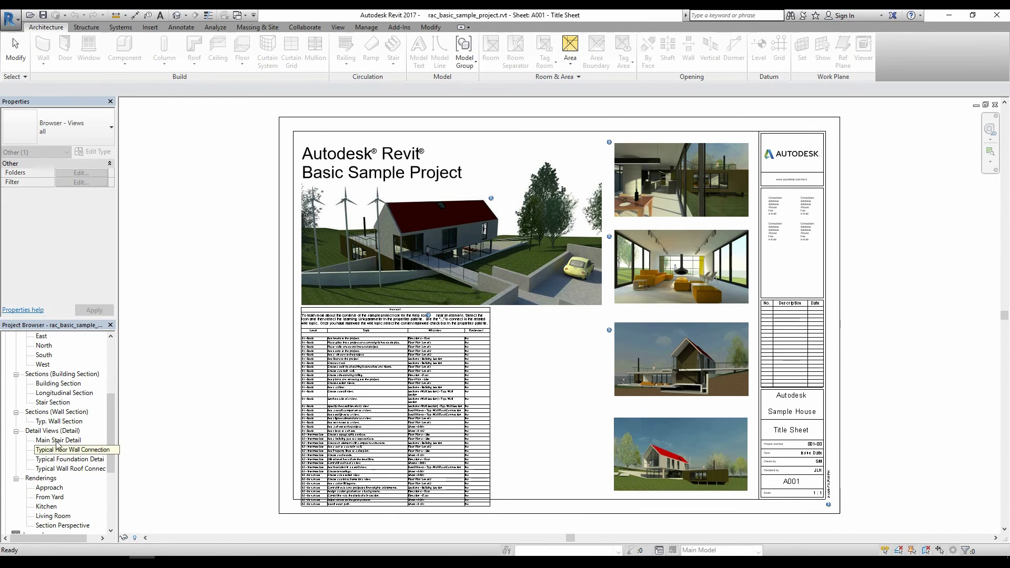
drag(108, 424, 109, 454)
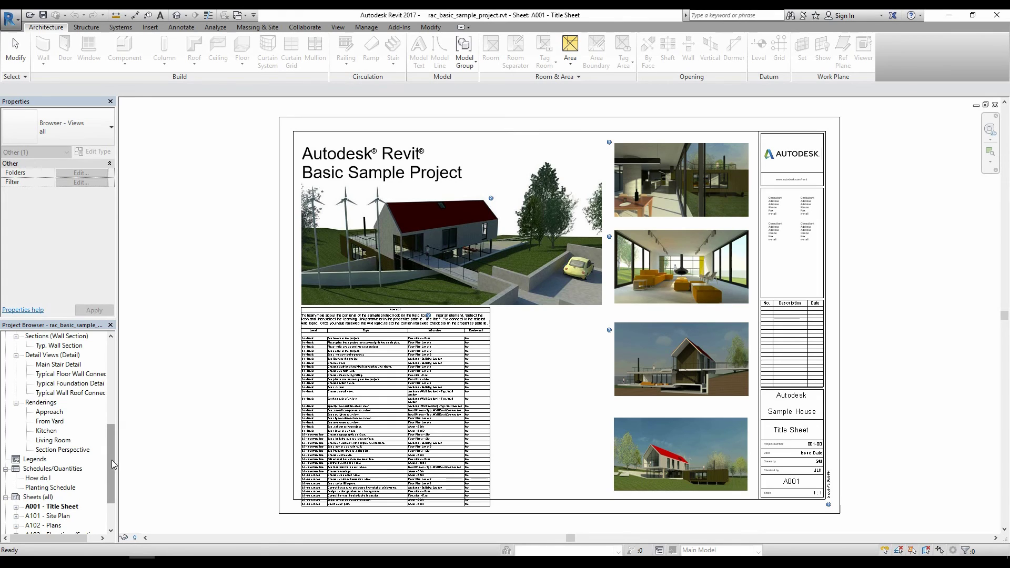
drag(112, 466, 112, 489)
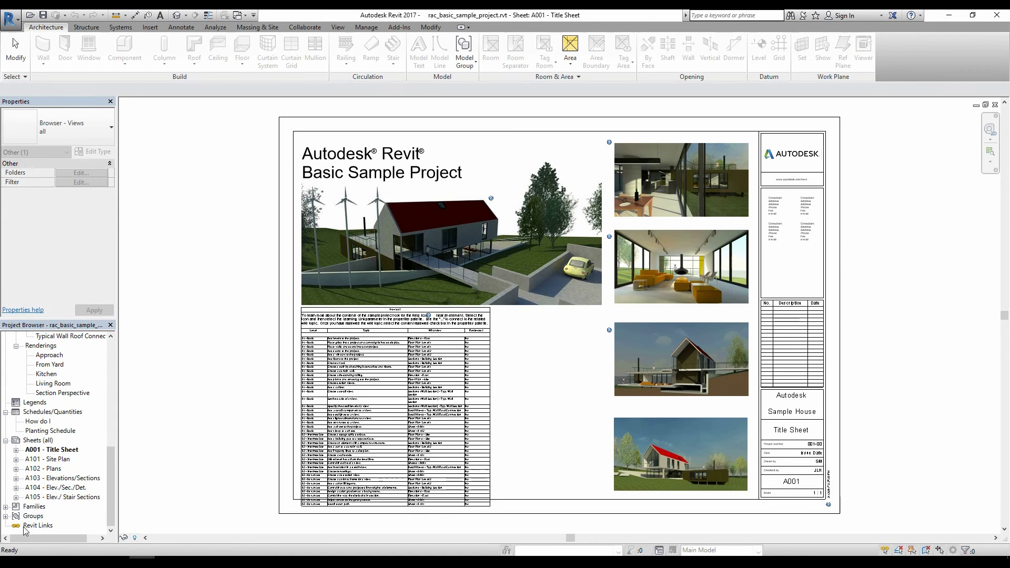
drag(112, 496, 108, 355)
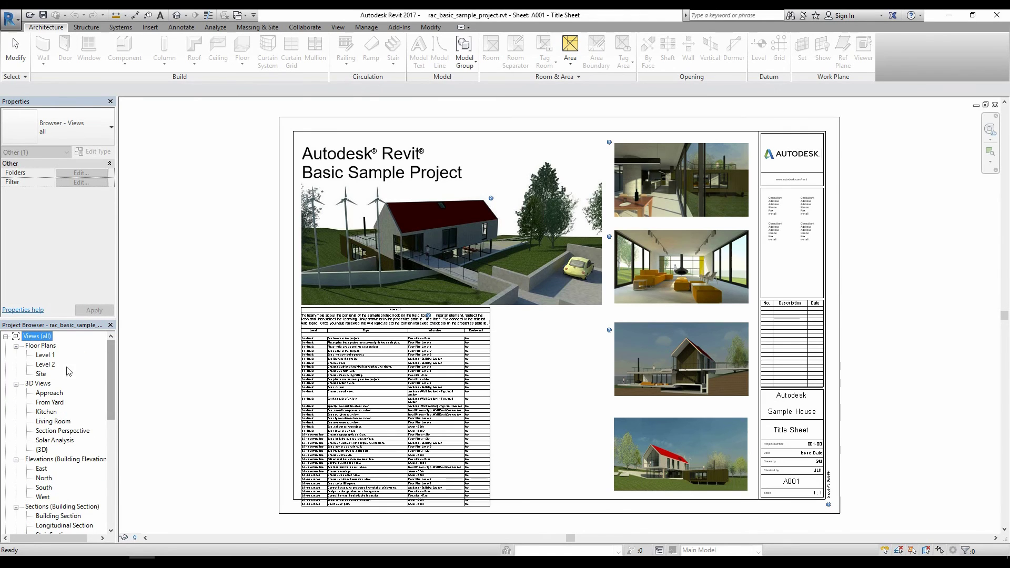
Open the Level 1 floor plan and examine its rooms, grids and room legend
click(45, 356)
double_click(43, 356)
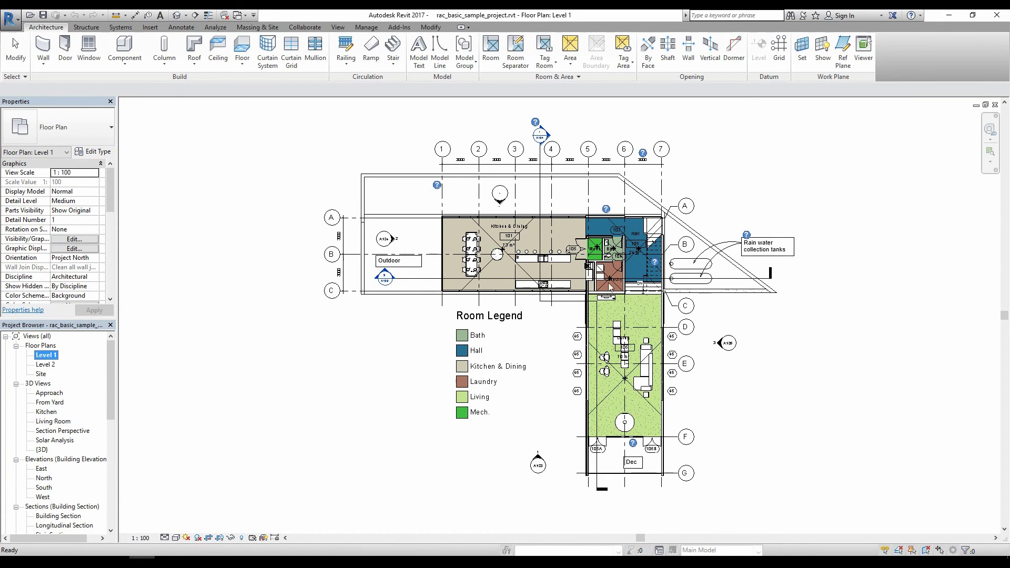
click(831, 369)
scroll(831, 369, down, 1)
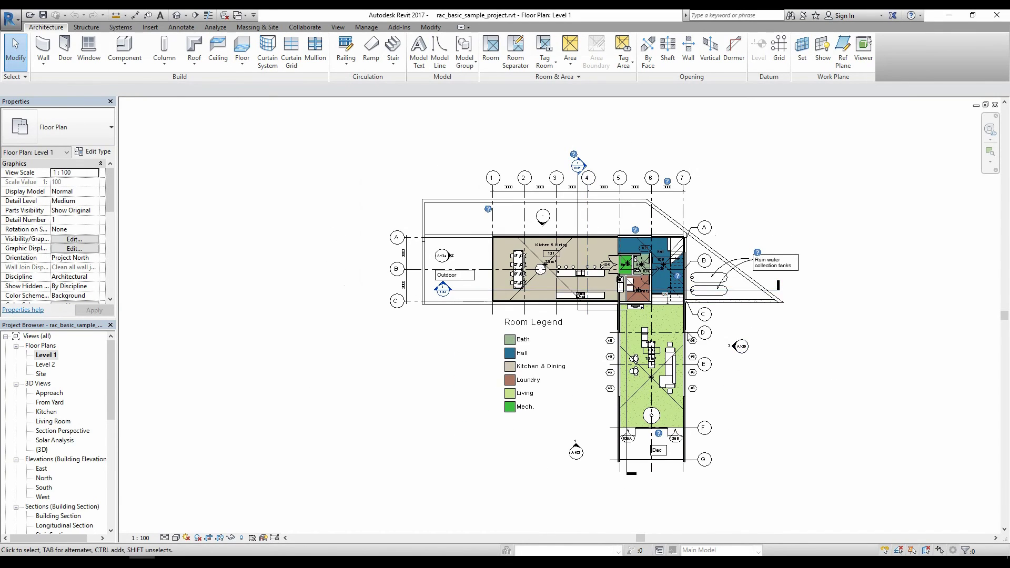
scroll(688, 334, up, 1)
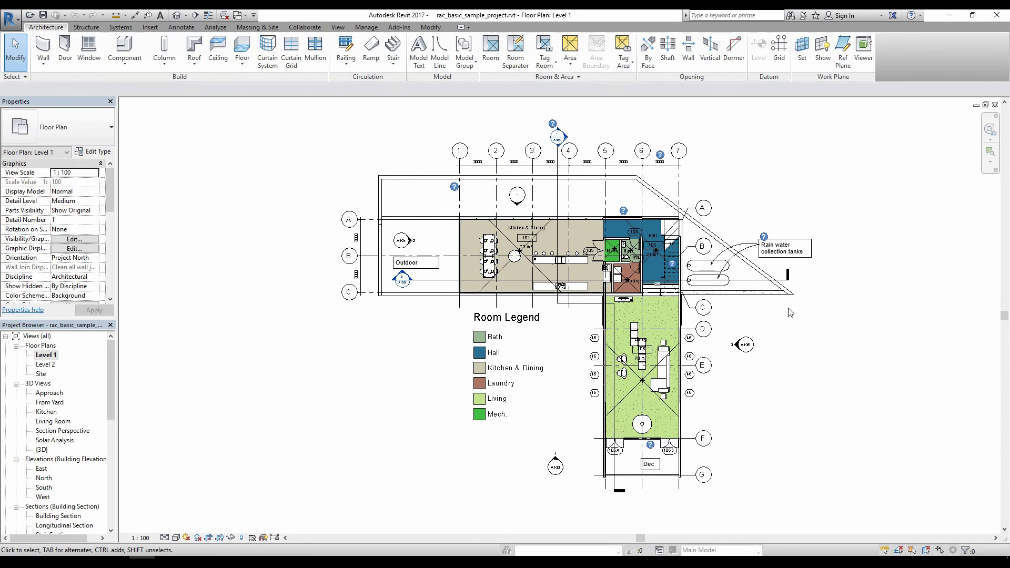
scroll(809, 269, up, 1)
scroll(687, 370, down, 4)
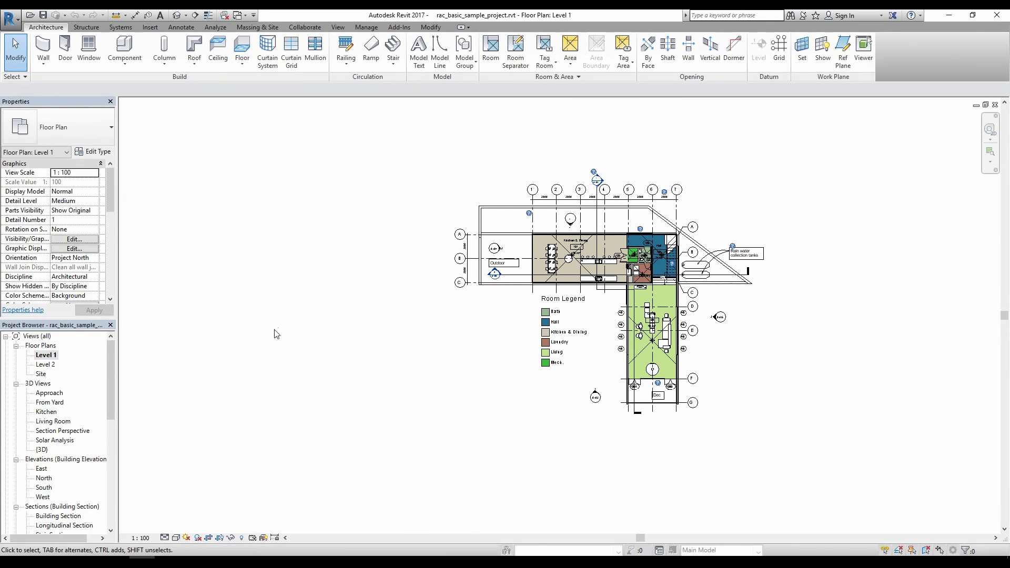
scroll(663, 359, up, 1)
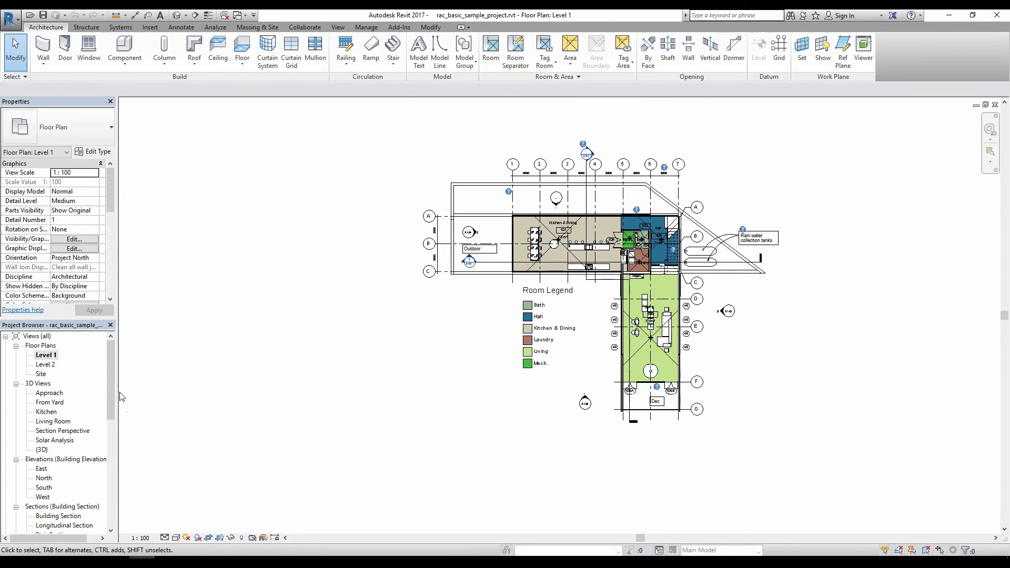
Open the sheet A101 - Site Plan to view its whole layout
drag(112, 381, 112, 486)
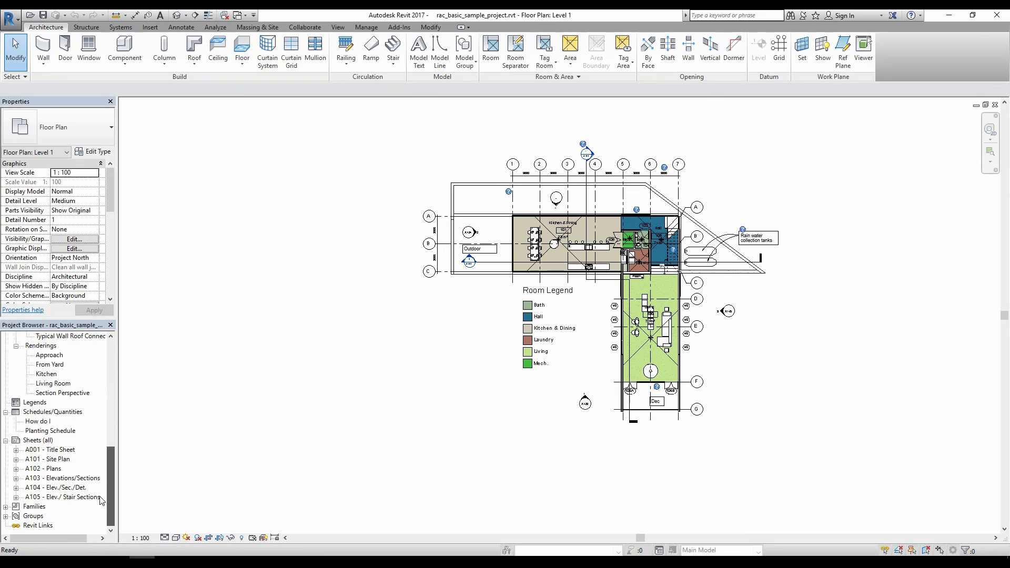
double_click(53, 468)
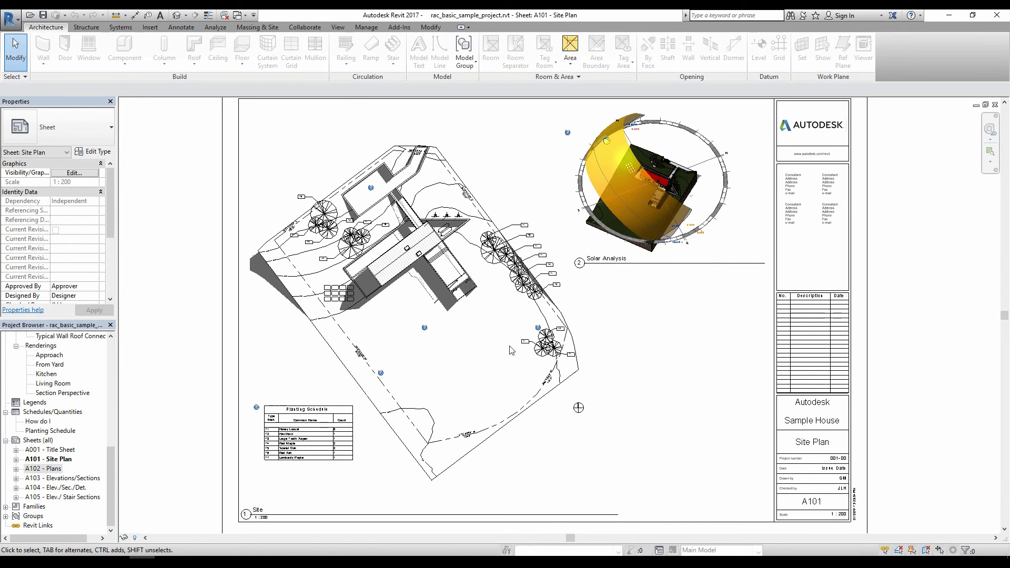
scroll(473, 363, down, 1)
Open the sheet A102 - Plans and examine its Level 1 and Level 2 viewports
click(53, 469)
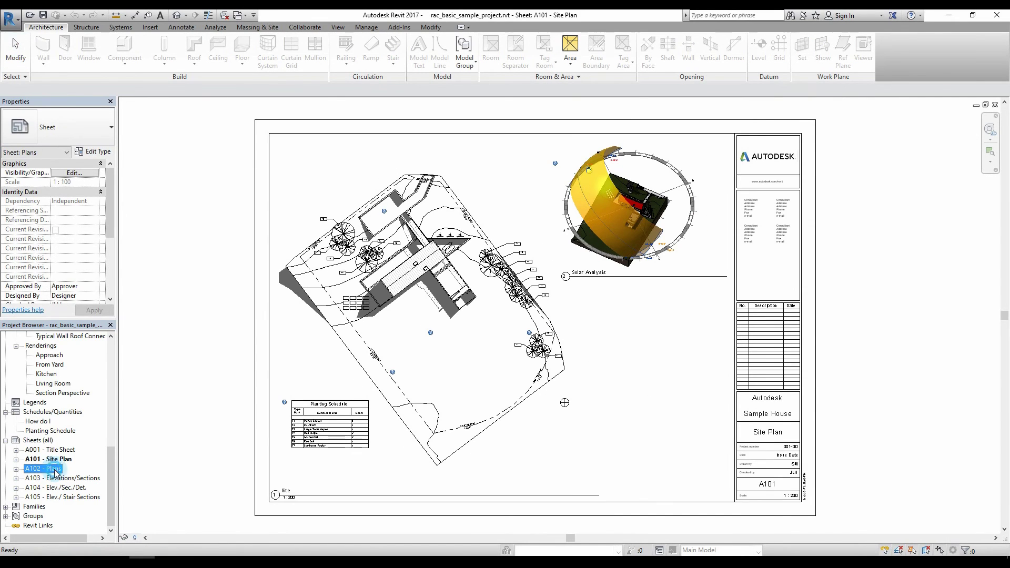
double_click(54, 469)
scroll(436, 305, up, 1)
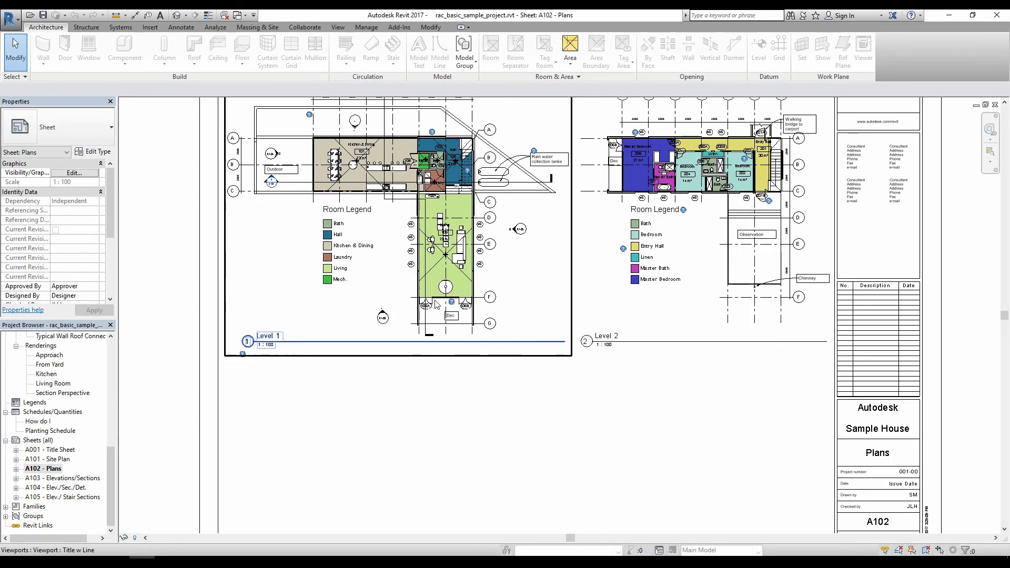
scroll(389, 240, down, 1)
scroll(416, 294, up, 2)
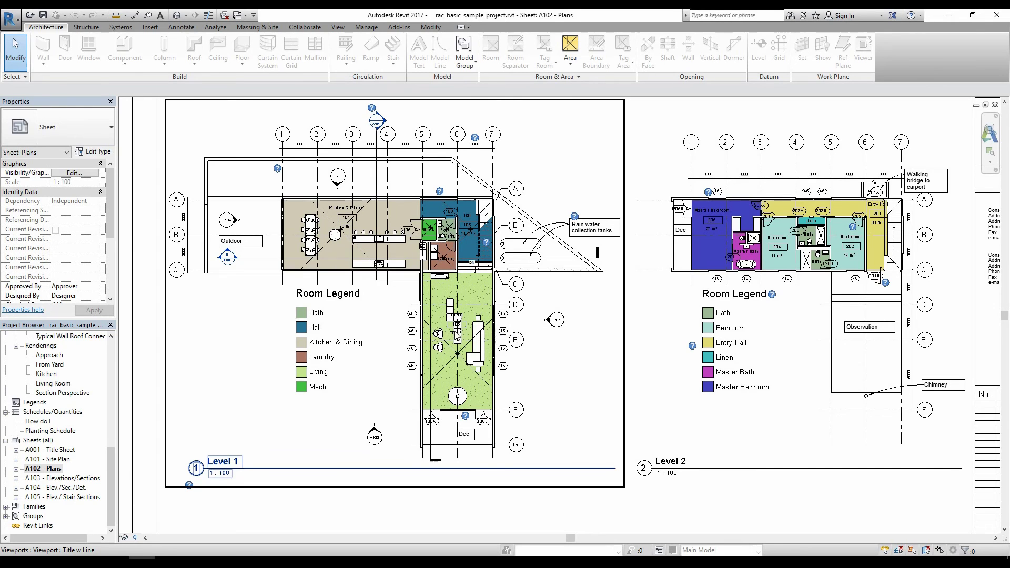
scroll(562, 273, down, 2)
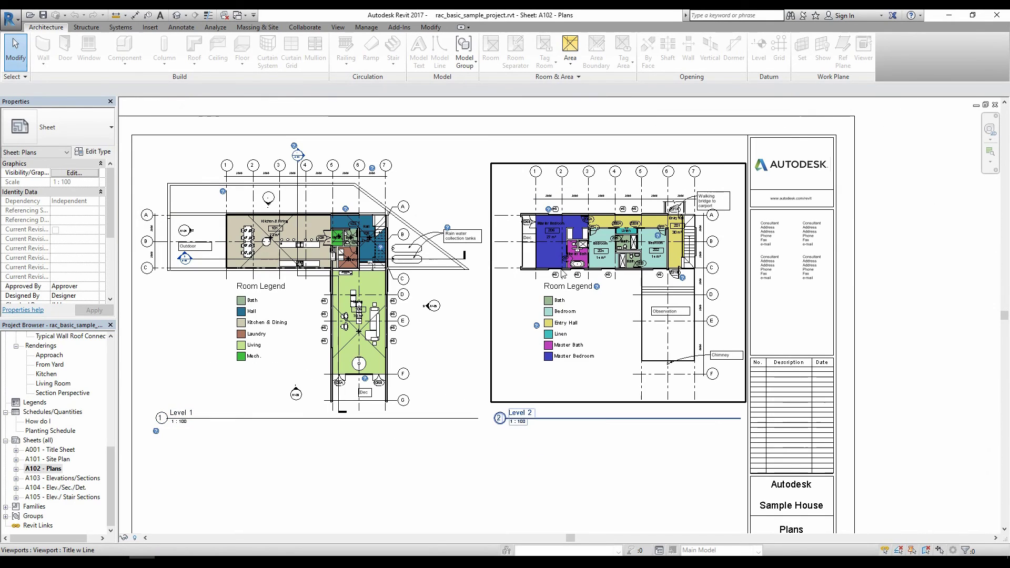
Open the Level 2 floor plan from the project's views
drag(111, 482, 118, 345)
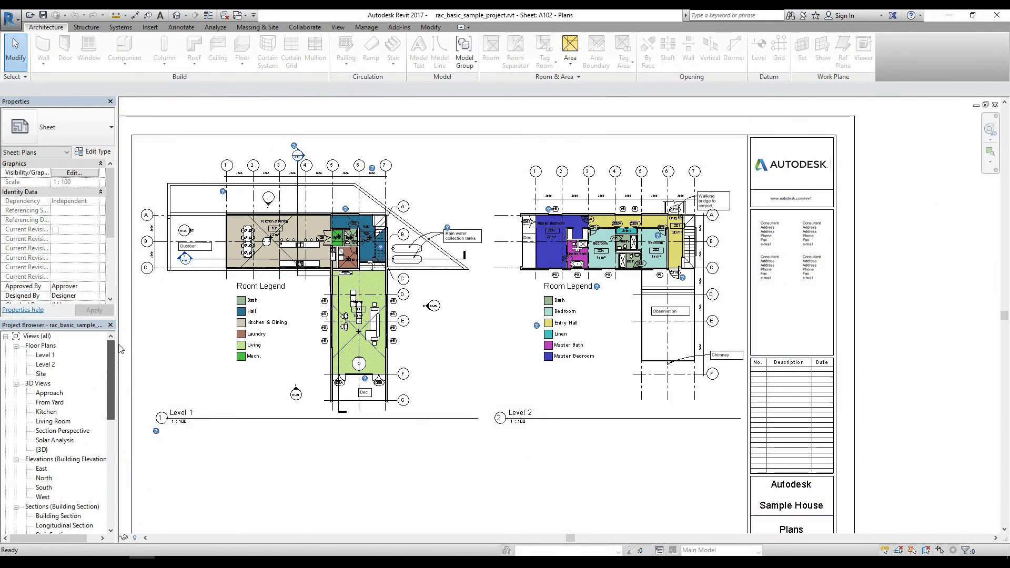
click(52, 366)
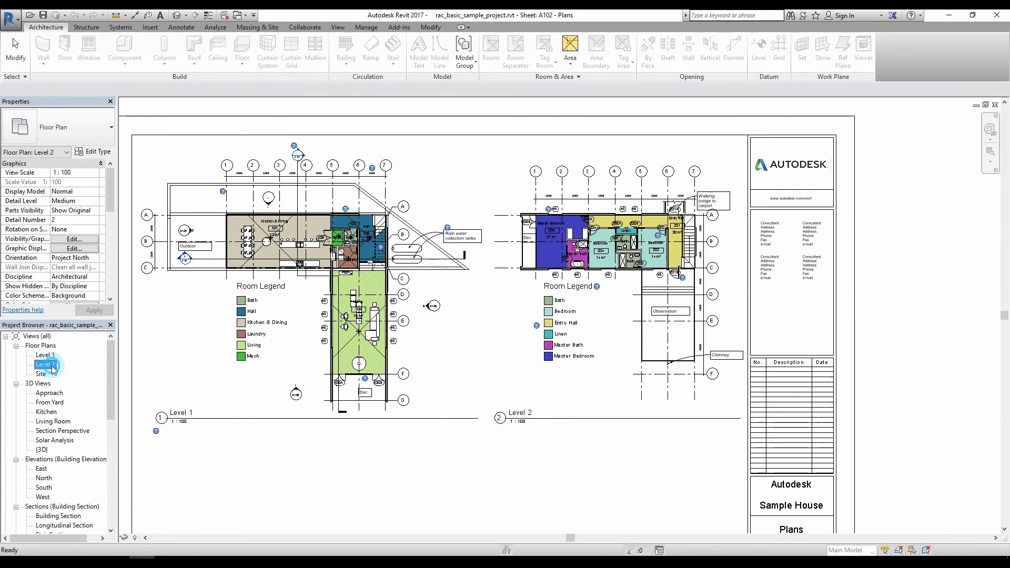
double_click(52, 365)
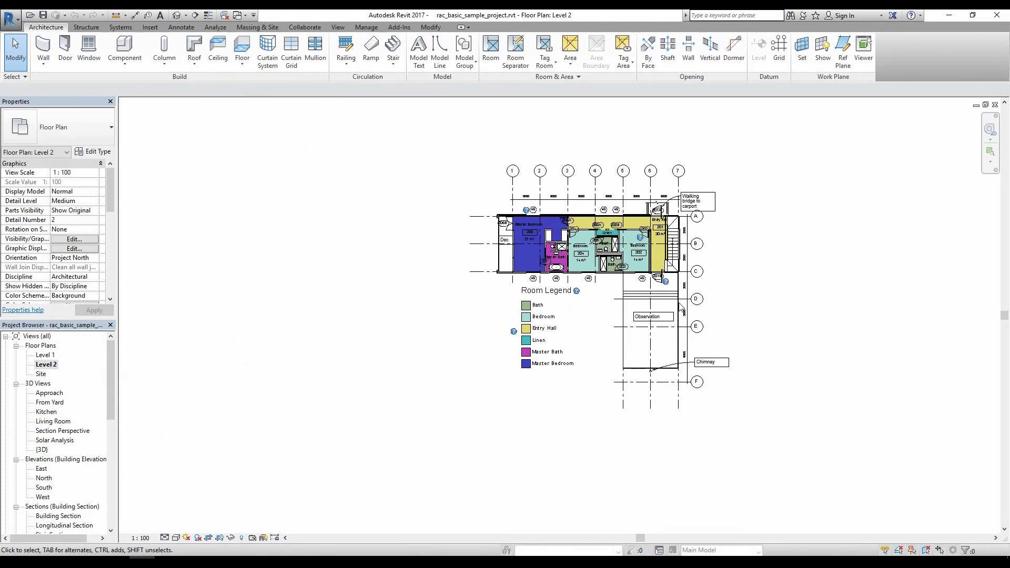
Close the Level 2 floor plan and the A102 - Plans and A101 - Site Plan sheets
click(994, 104)
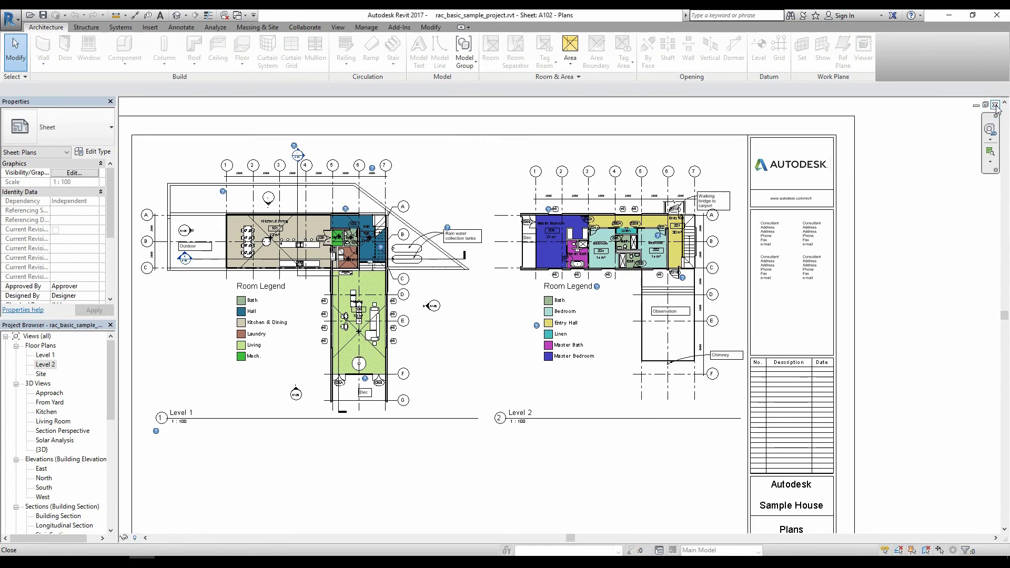
click(995, 105)
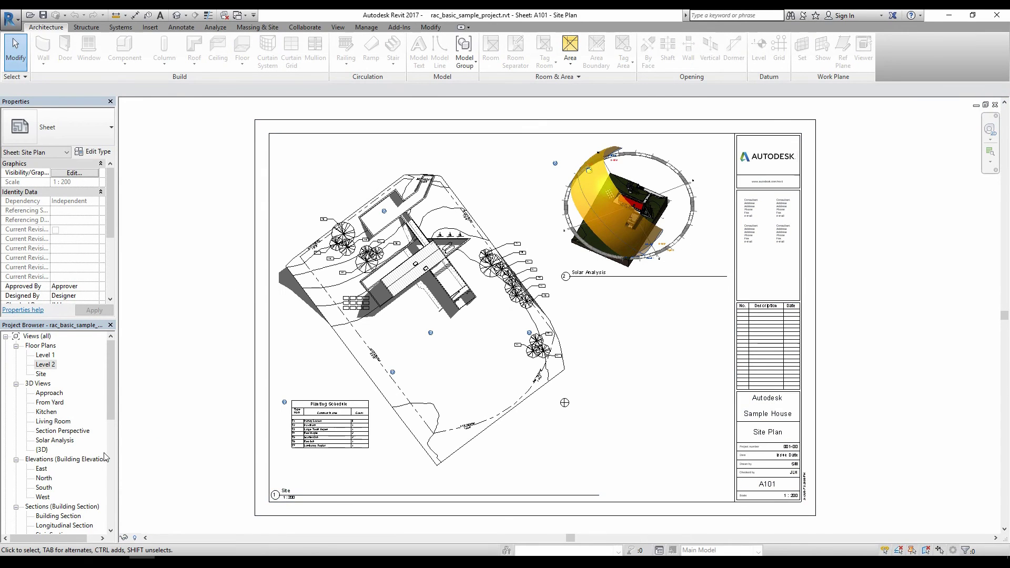
click(995, 105)
Open the Approach 3D view and look over its detail level options without changing the setting
double_click(53, 394)
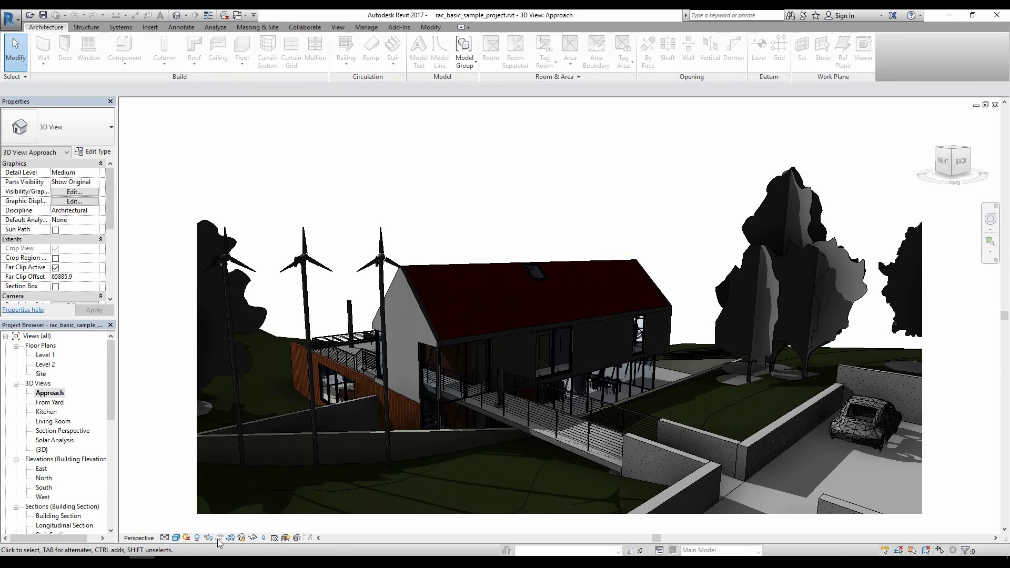
click(166, 542)
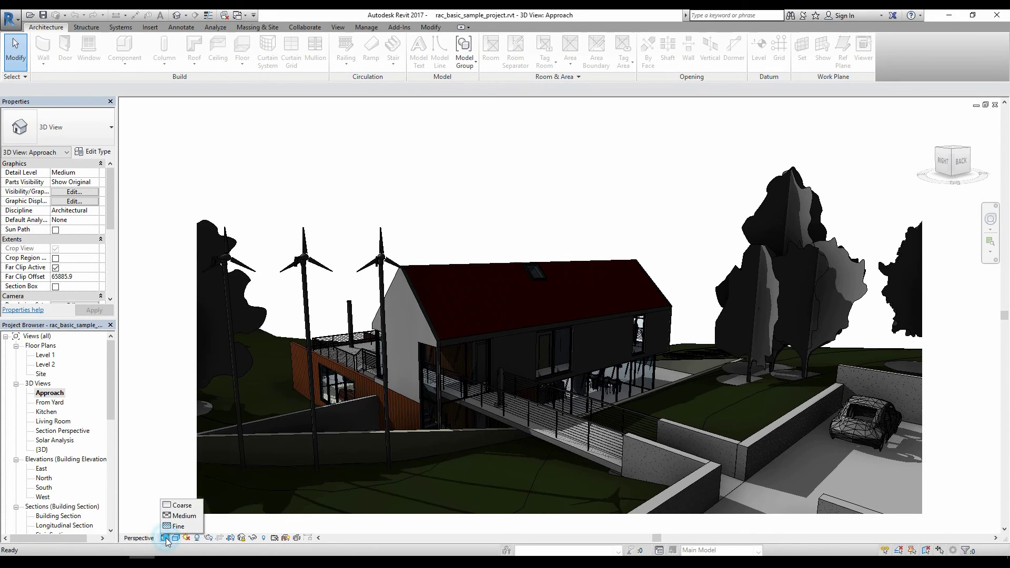
click(155, 438)
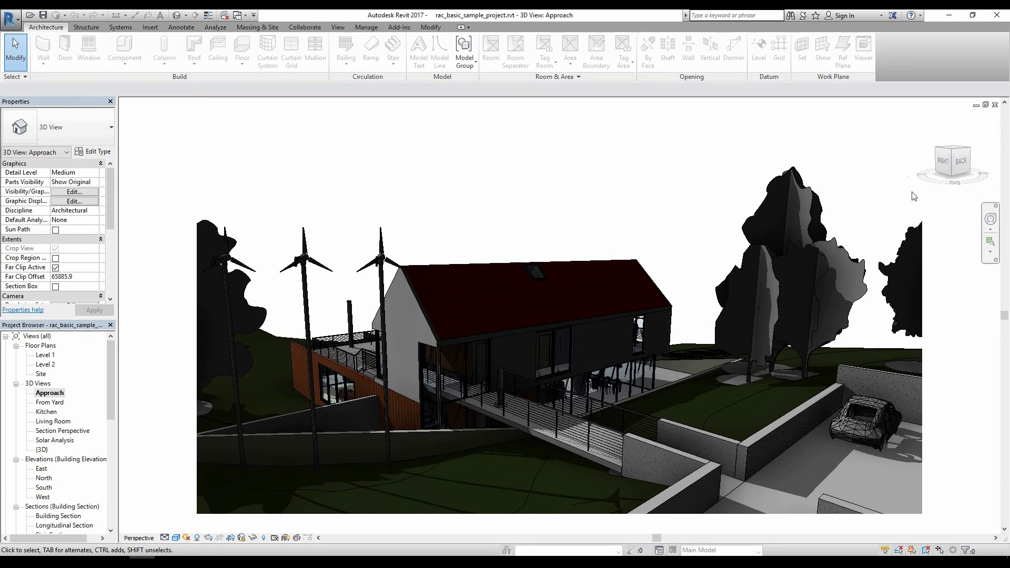
scroll(803, 247, down, 3)
scroll(905, 195, up, 2)
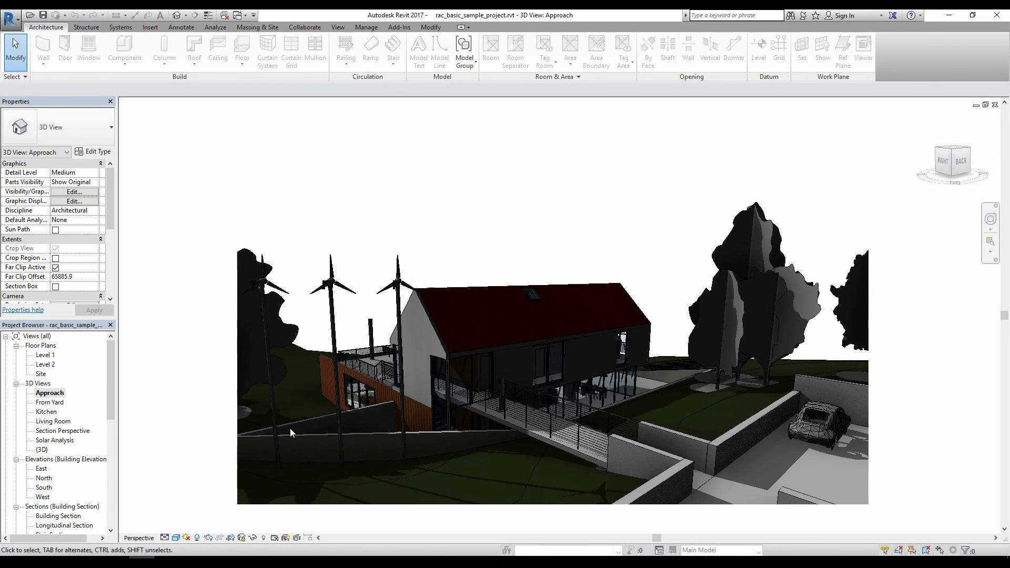
Open the default {3D} view and examine the house model up close
double_click(43, 450)
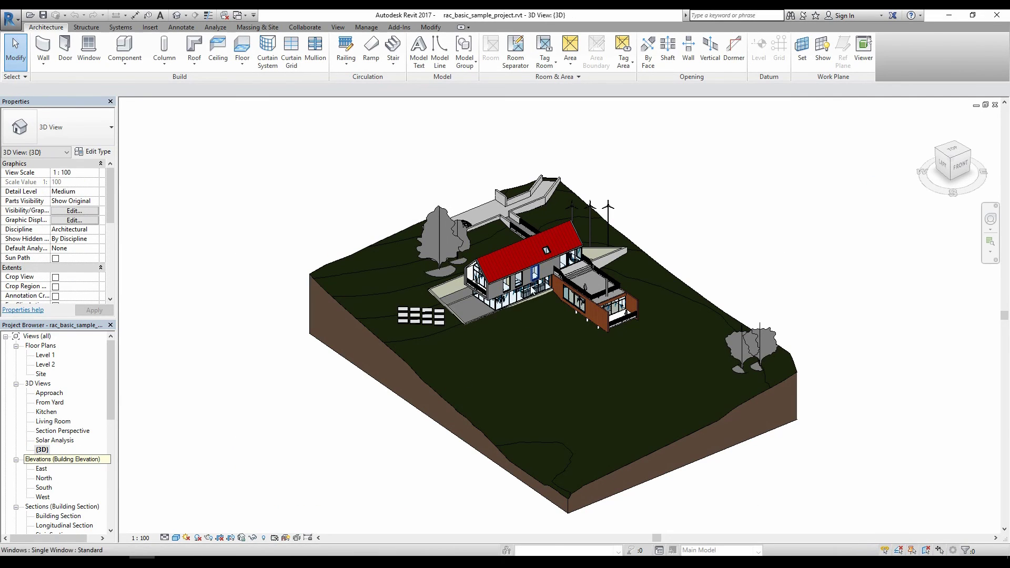
scroll(562, 302, up, 4)
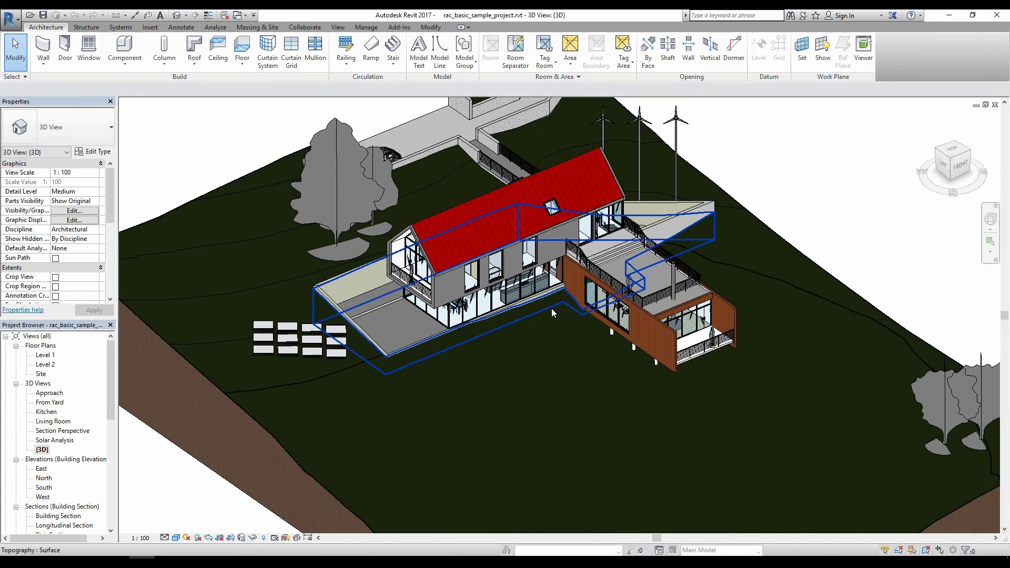
scroll(551, 308, up, 2)
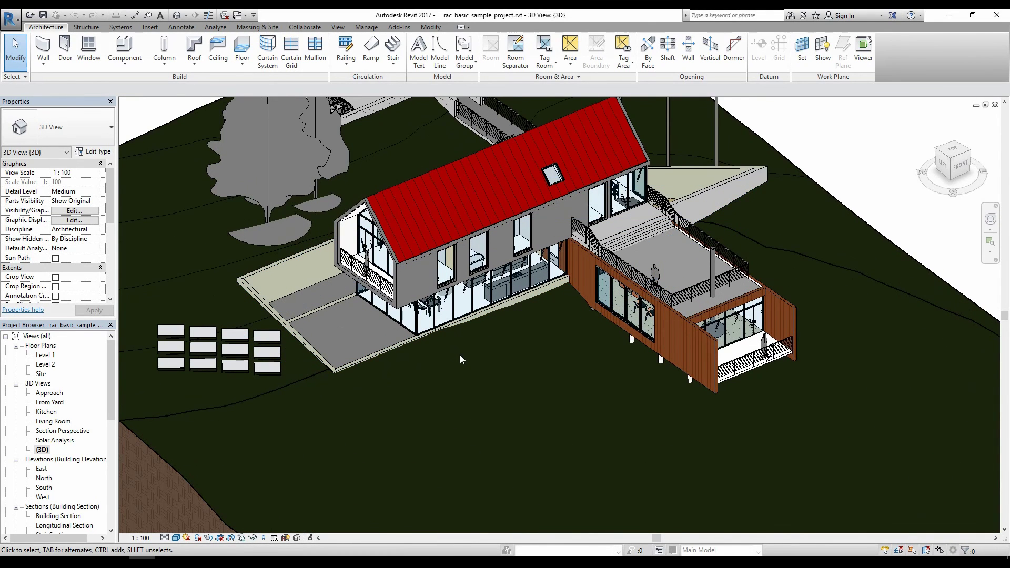
scroll(460, 355, down, 1)
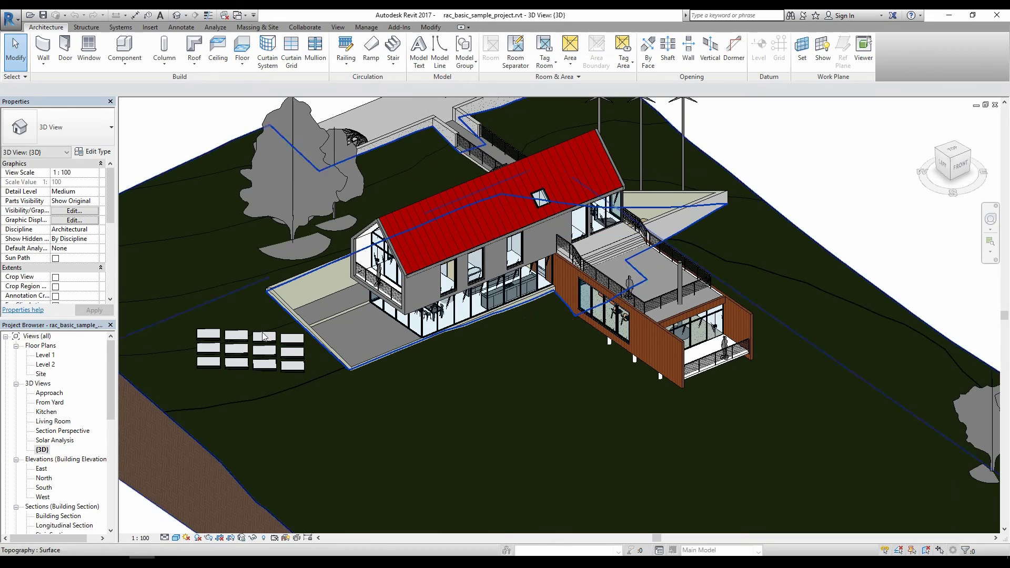
Orbit the {3D} view to face the front of the house and examine the facade, roof, terrace and surrounding site
scroll(448, 384, down, 1)
scroll(442, 384, up, 1)
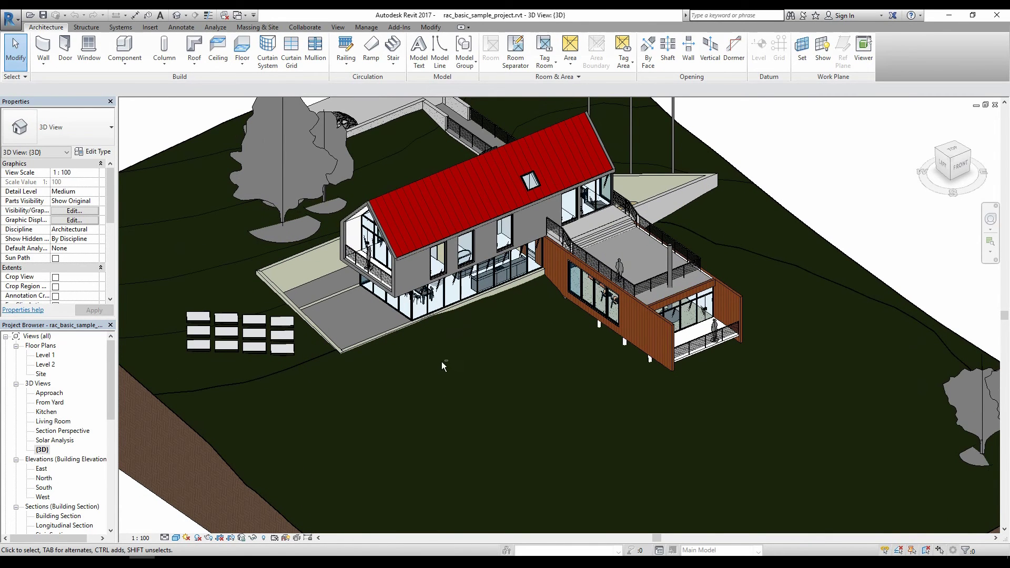
shift+middle_drag(456, 359, 516, 311)
shift+middle_drag(552, 277, 752, 377)
scroll(526, 363, up, 1)
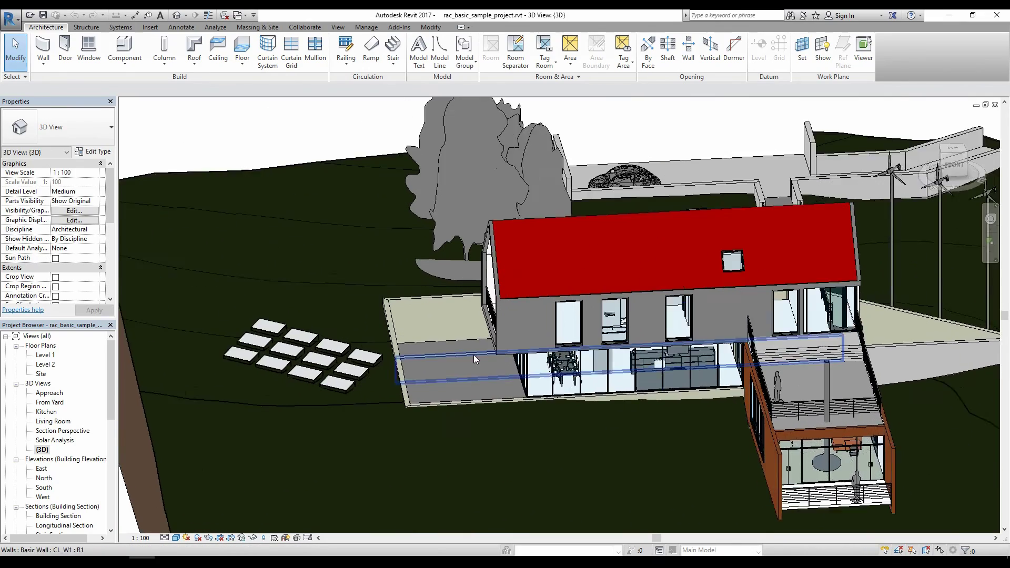
scroll(614, 361, up, 2)
scroll(614, 361, down, 4)
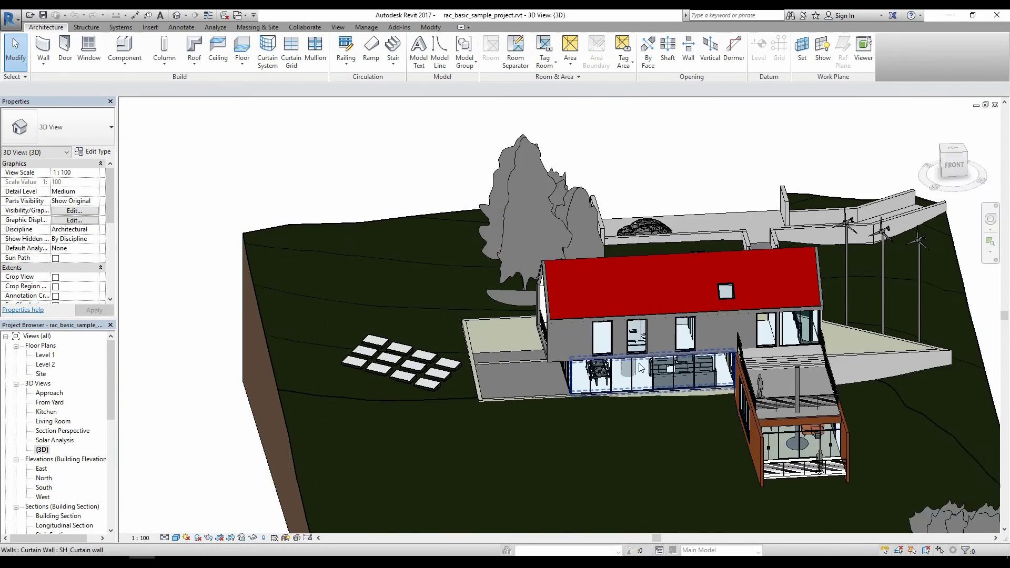
scroll(615, 362, up, 1)
middle_drag(642, 358, 484, 390)
scroll(524, 391, down, 3)
scroll(526, 392, up, 3)
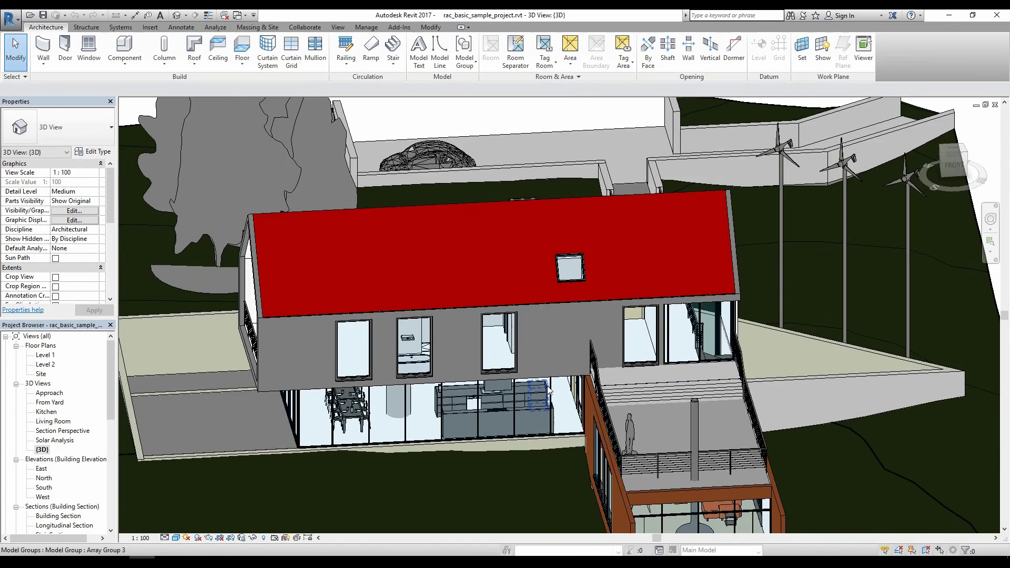
scroll(542, 399, down, 4)
scroll(540, 398, up, 3)
scroll(558, 430, down, 3)
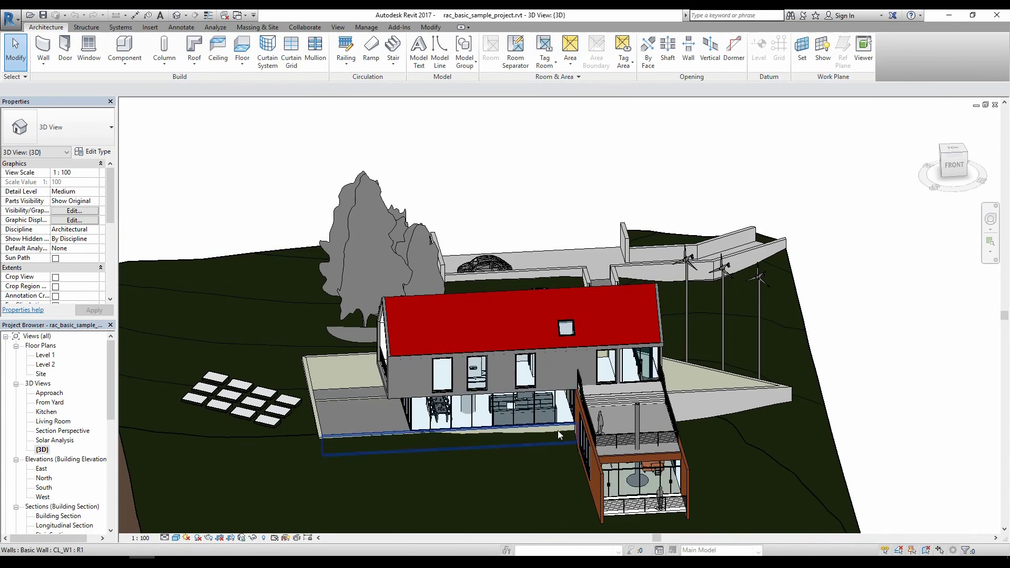
scroll(541, 429, up, 2)
middle_drag(516, 451, 549, 452)
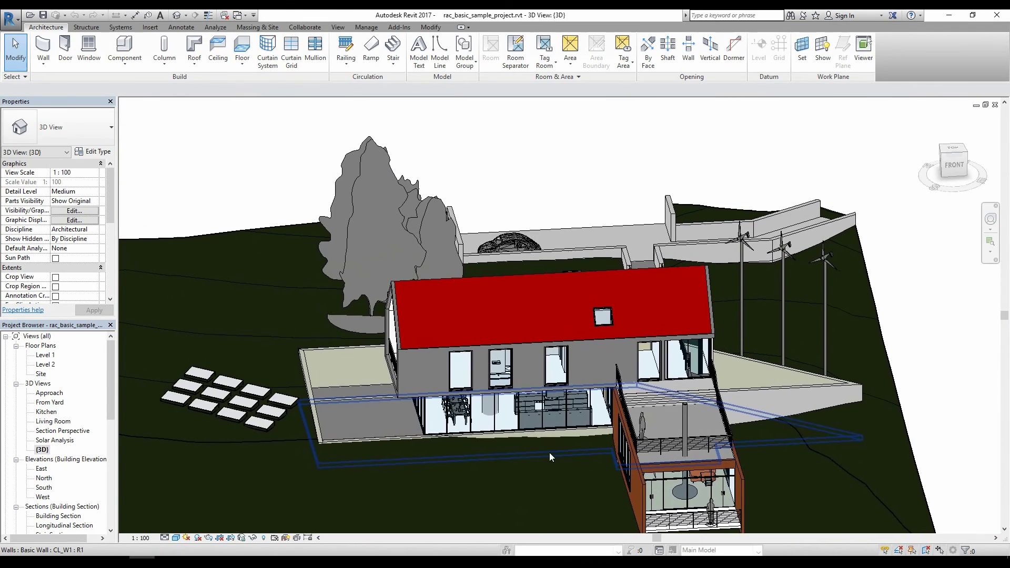
Open the East elevation and look over the gabled roof and the grid lines along the building
click(57, 431)
scroll(59, 424, down, 2)
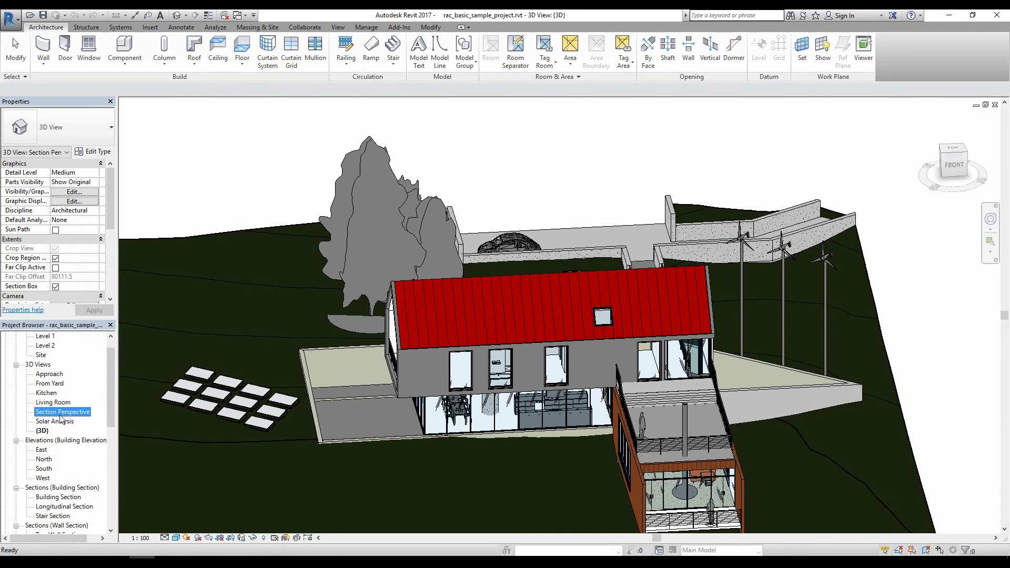
double_click(41, 449)
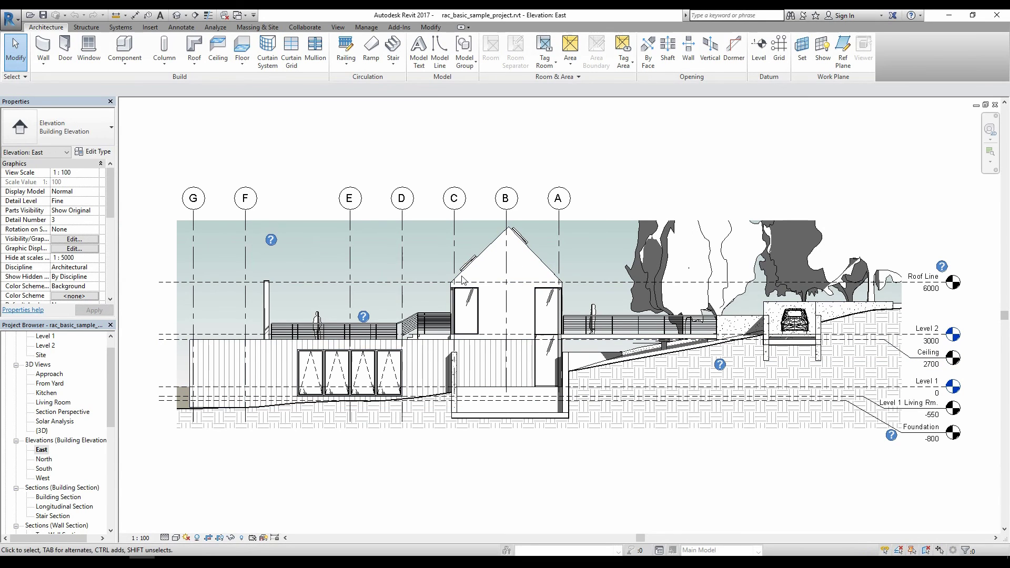
scroll(589, 261, up, 2)
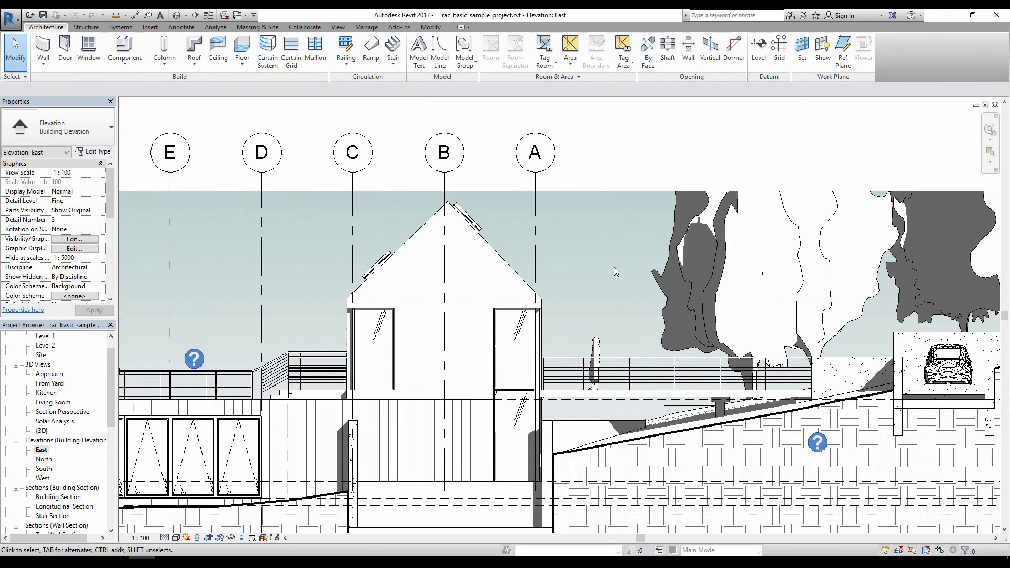
middle_drag(552, 273, 804, 352)
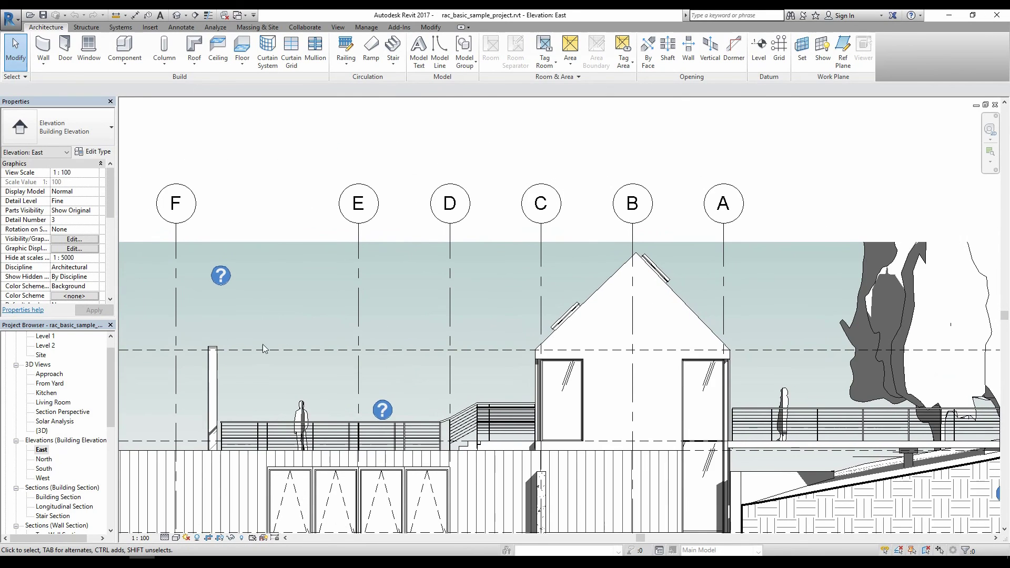
middle_drag(432, 263, 601, 305)
scroll(600, 308, down, 1)
middle_drag(569, 347, 186, 314)
scroll(349, 335, down, 1)
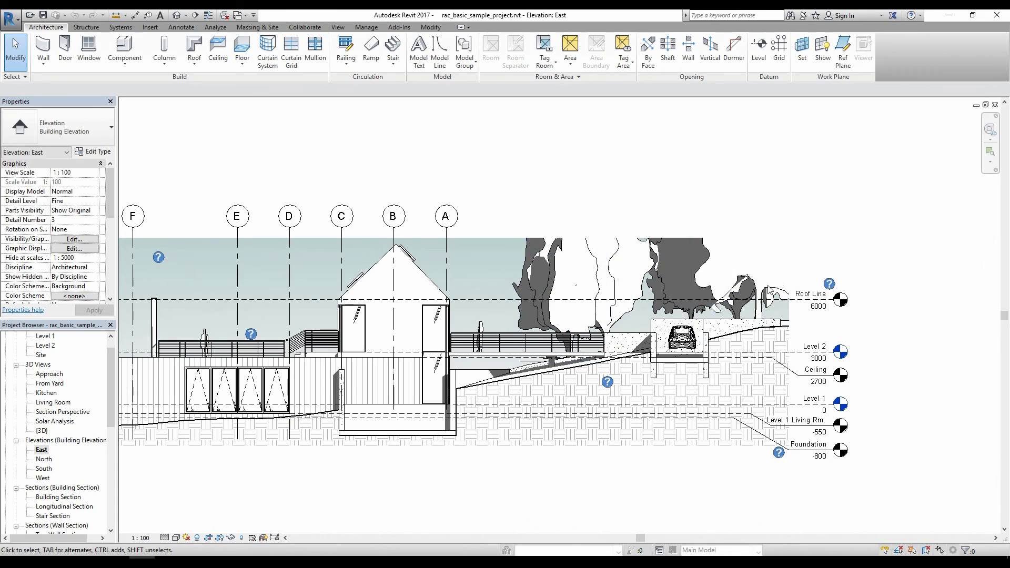
Examine the level markers, the sloping ground and the foundation walls in the East elevation
middle_drag(698, 516, 746, 383)
scroll(737, 331, up, 1)
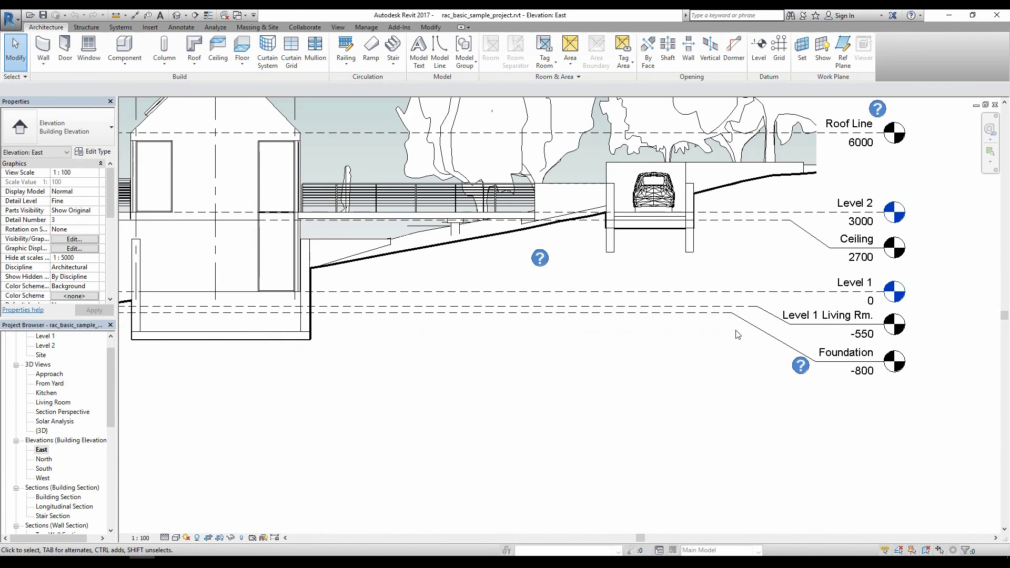
middle_drag(518, 391, 540, 449)
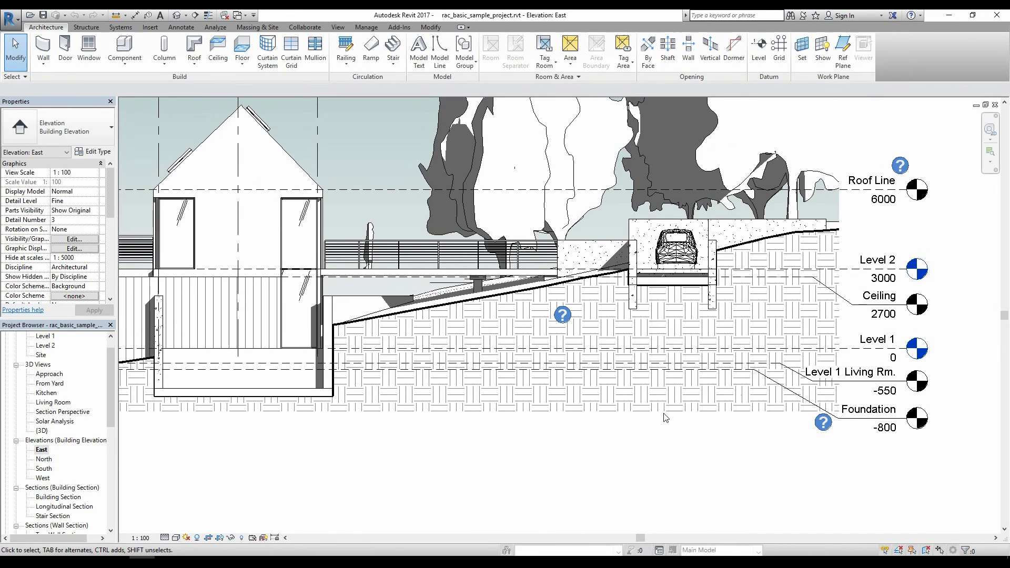
scroll(738, 405, up, 1)
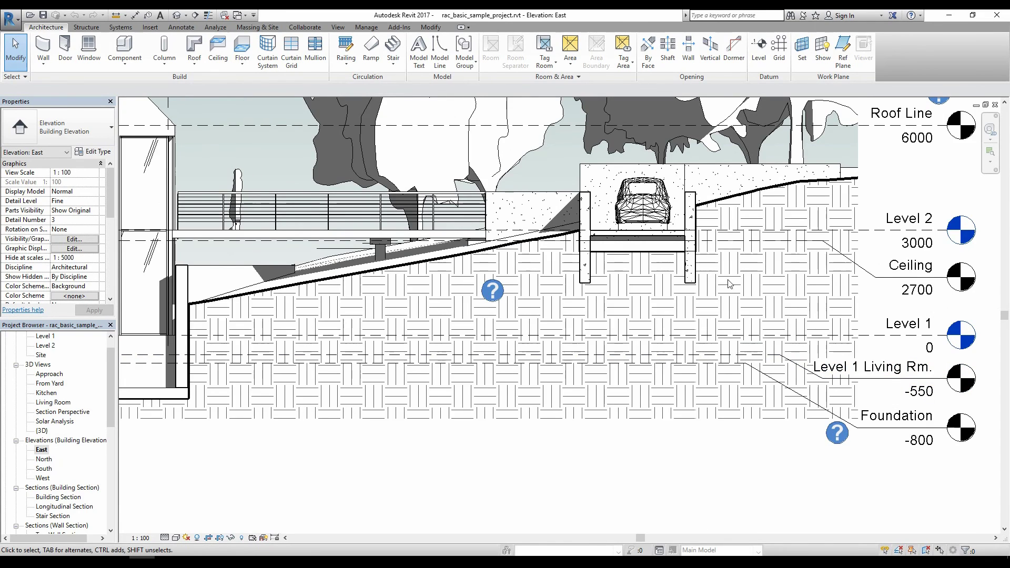
scroll(809, 303, up, 1)
middle_drag(466, 337, 679, 338)
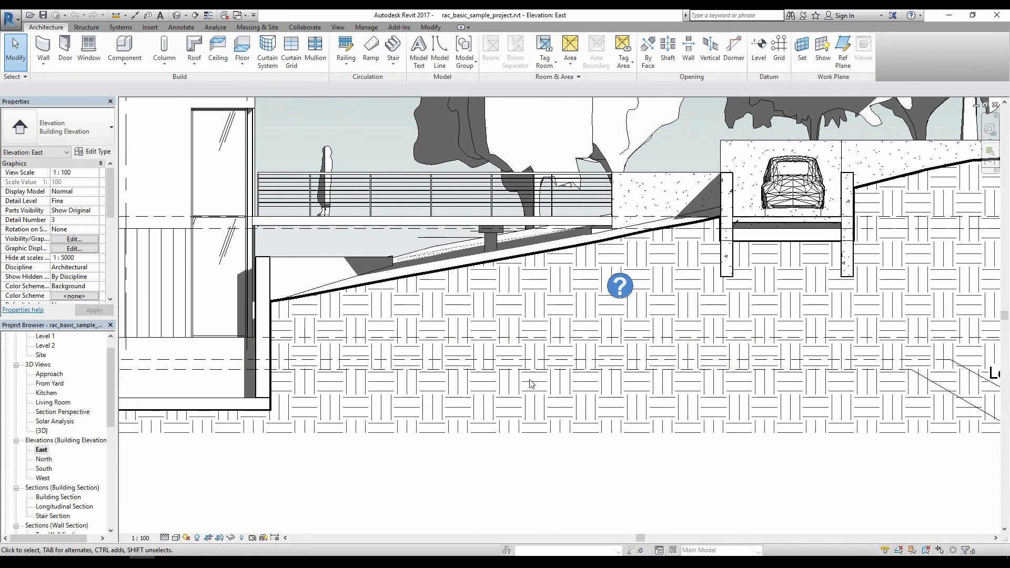
middle_drag(466, 412, 645, 349)
middle_drag(618, 279, 633, 280)
middle_drag(418, 380, 511, 341)
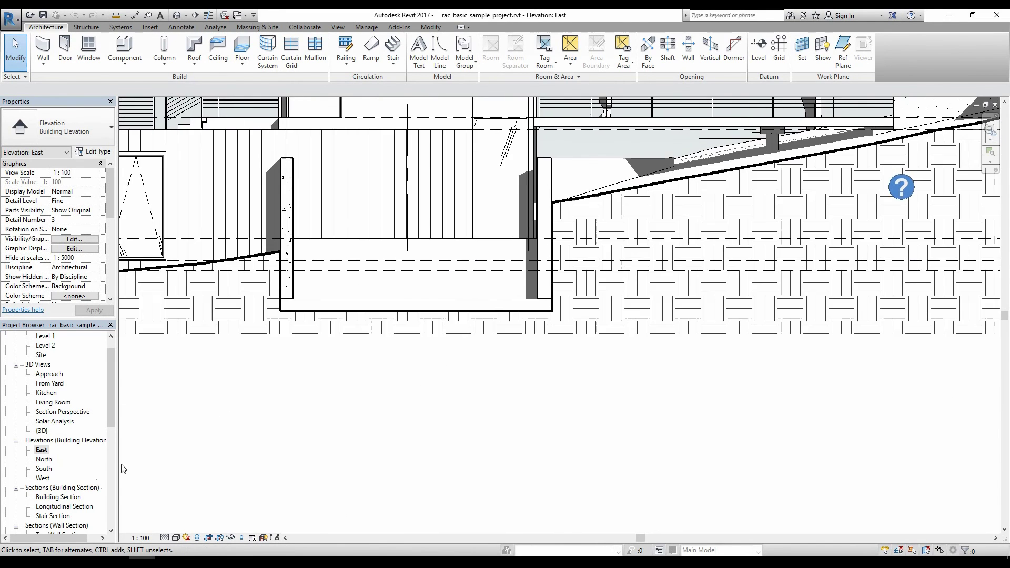
Open the Building Section view and look over the cut through the house, its grids and levels
click(59, 497)
scroll(89, 479, down, 1)
double_click(57, 478)
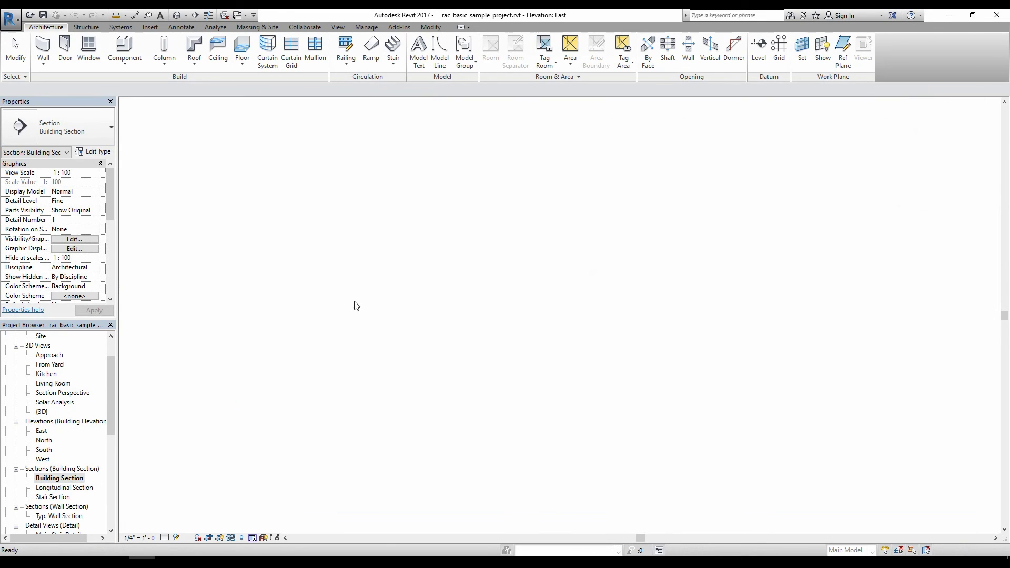
scroll(585, 332, up, 3)
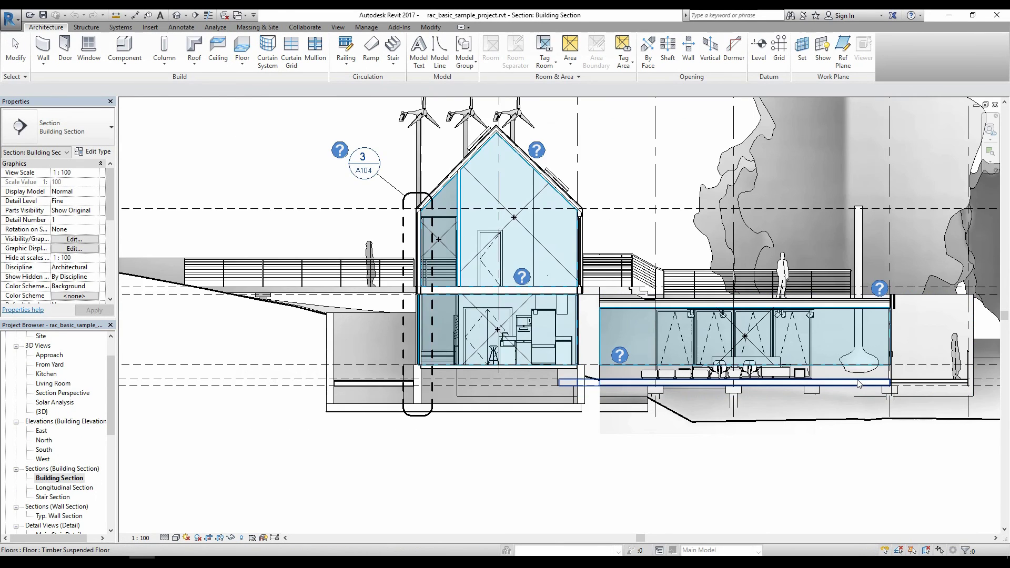
scroll(729, 330, down, 1)
middle_drag(714, 430, 664, 504)
scroll(728, 388, up, 1)
middle_drag(545, 369, 555, 435)
scroll(605, 436, down, 1)
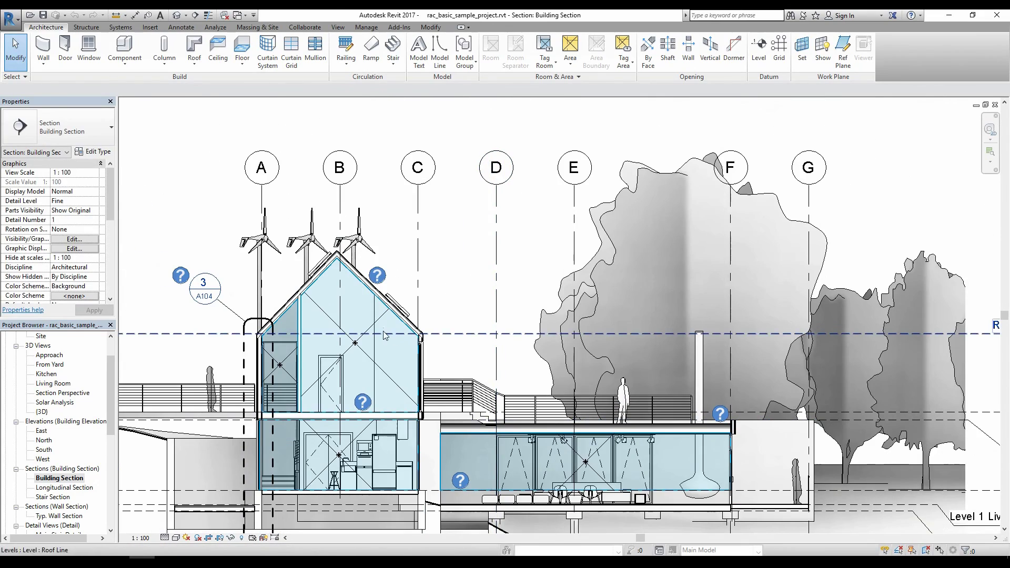
scroll(453, 349, down, 1)
middle_drag(454, 349, 510, 326)
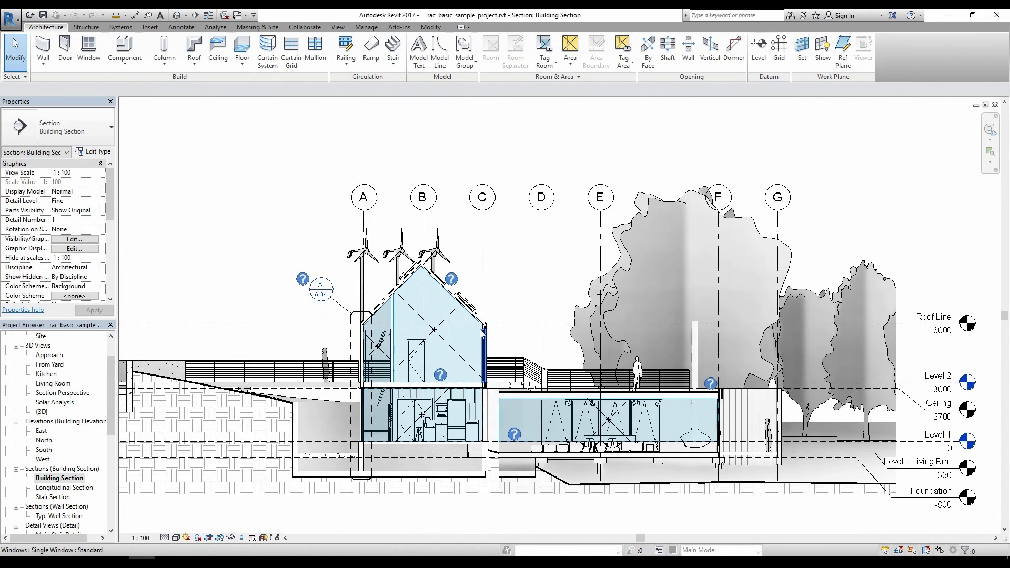
Inspect the gabled upper floor up close in the Building Section, then return to the overall section
scroll(476, 330, up, 2)
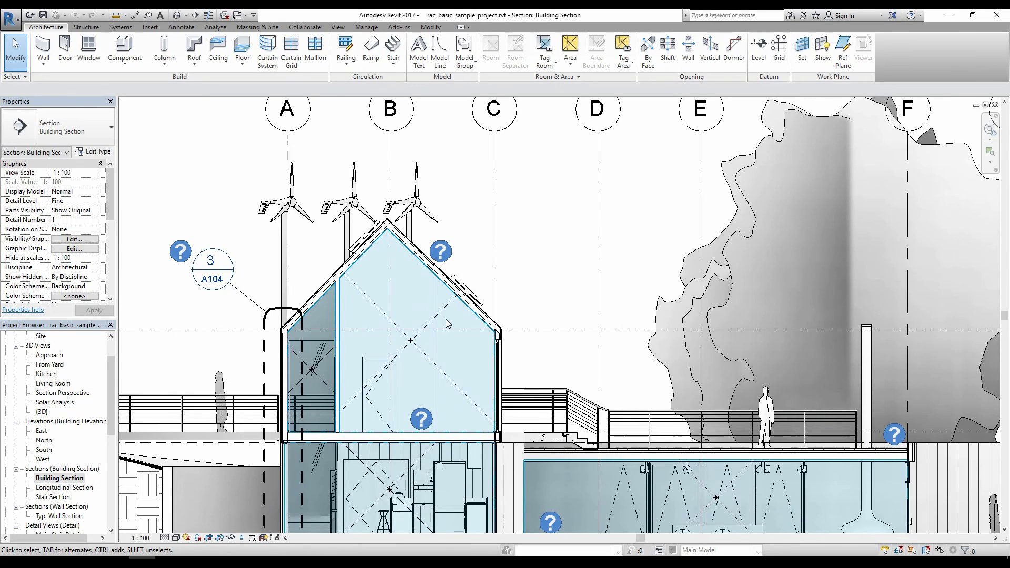
scroll(566, 289, up, 1)
middle_drag(568, 288, 708, 269)
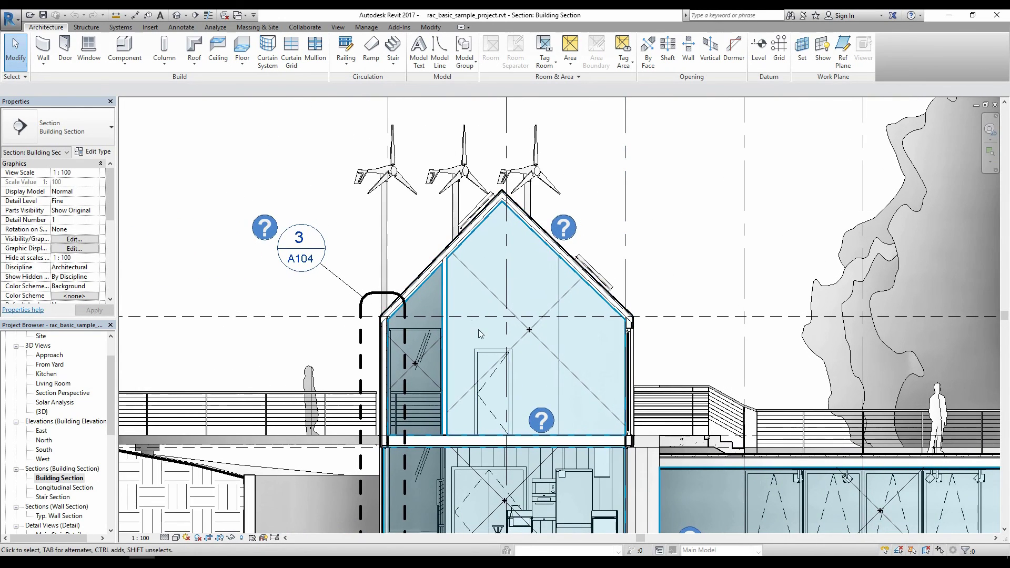
scroll(476, 326, down, 3)
scroll(505, 337, down, 1)
middle_drag(618, 359, 626, 249)
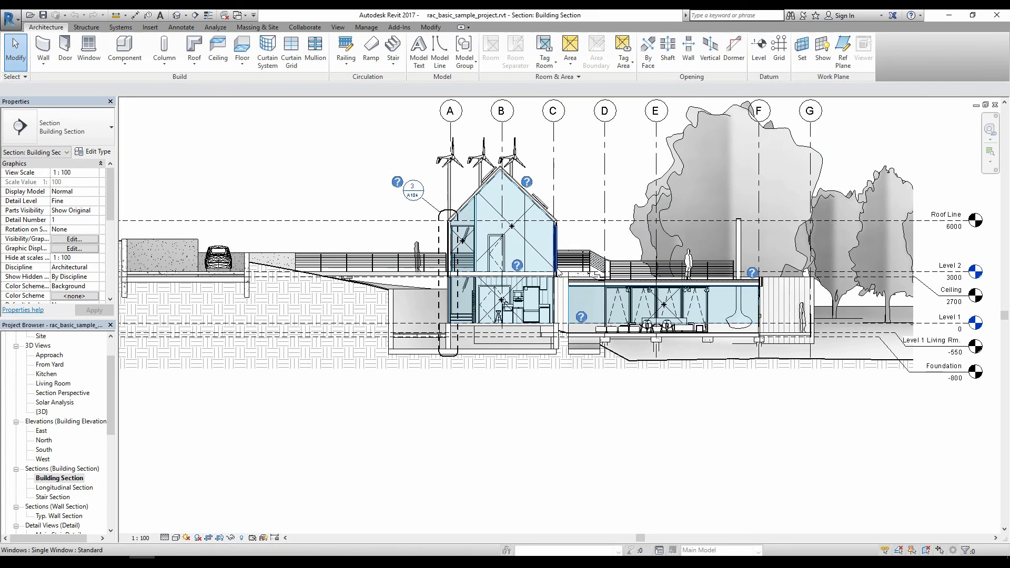
Select the railing beside the parked car's walkway, view its available types without changing it, and clear the selection
click(362, 268)
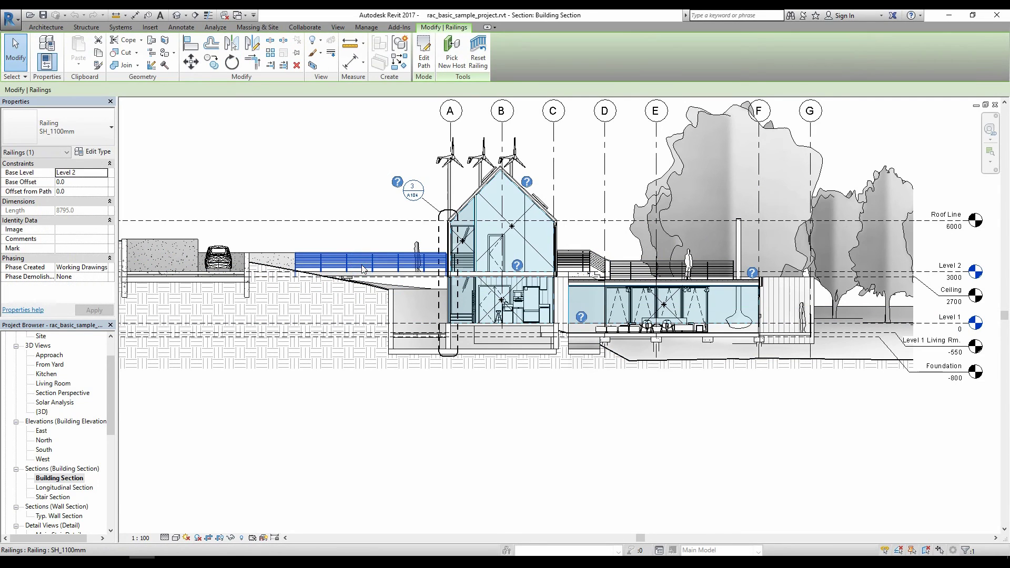
click(90, 128)
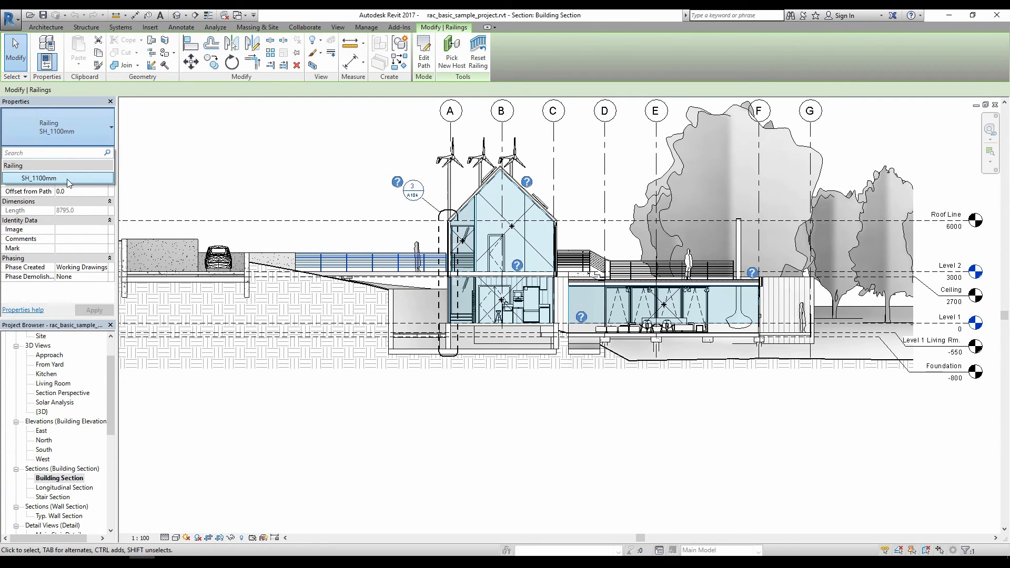
click(287, 164)
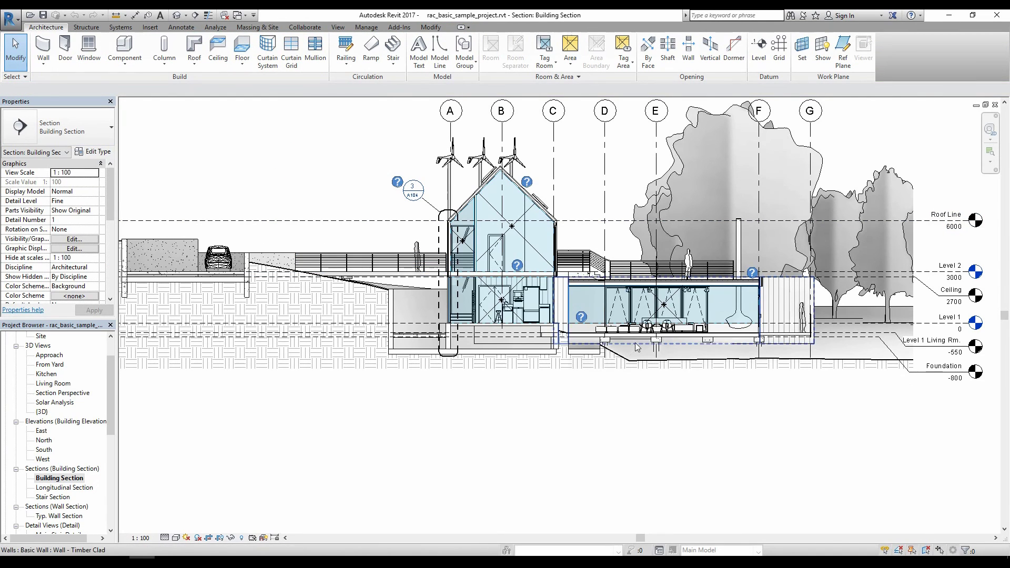
Browse the remaining section and detail views listed for the project
scroll(637, 347, up, 1)
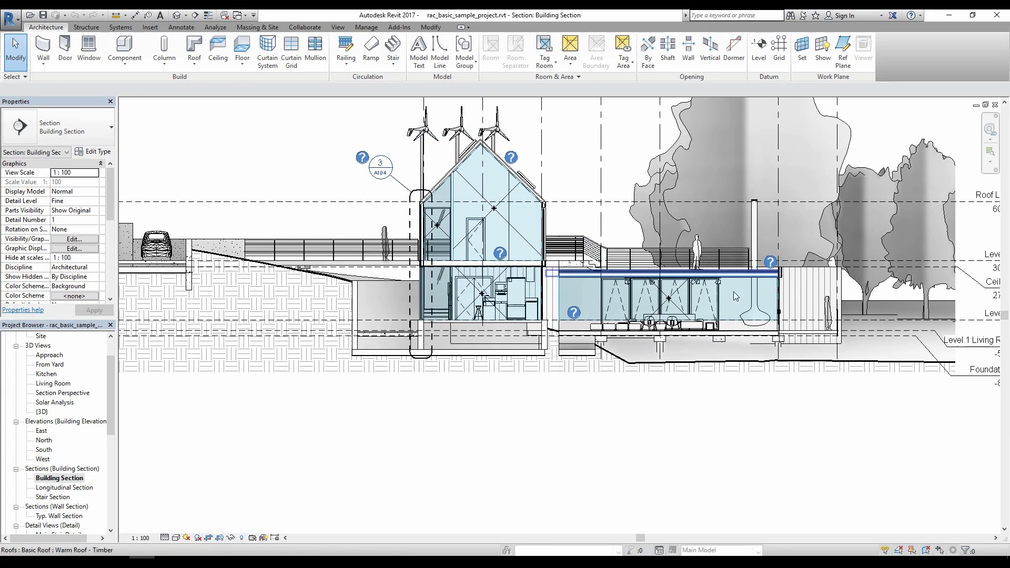
click(76, 452)
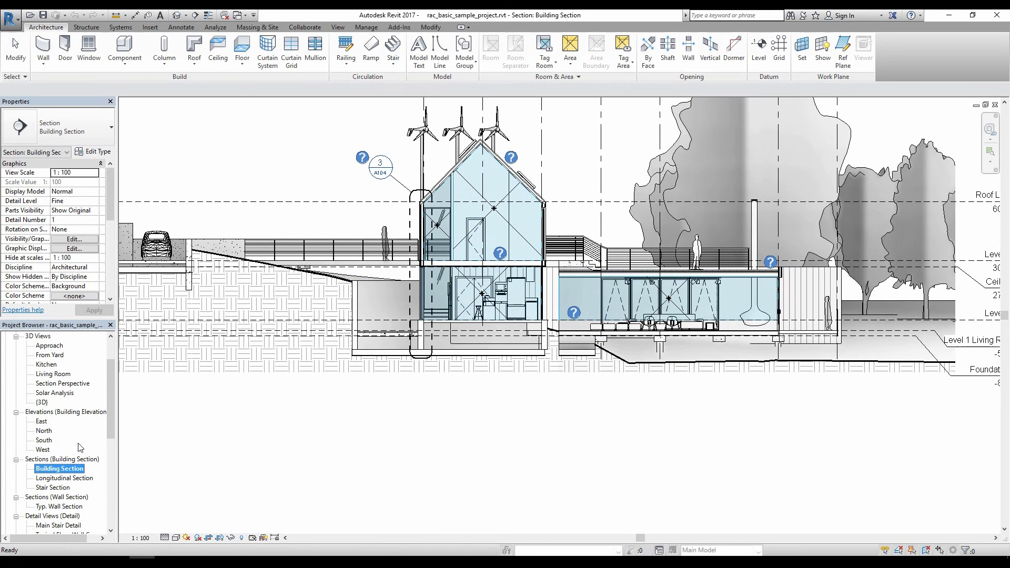
scroll(79, 455, down, 2)
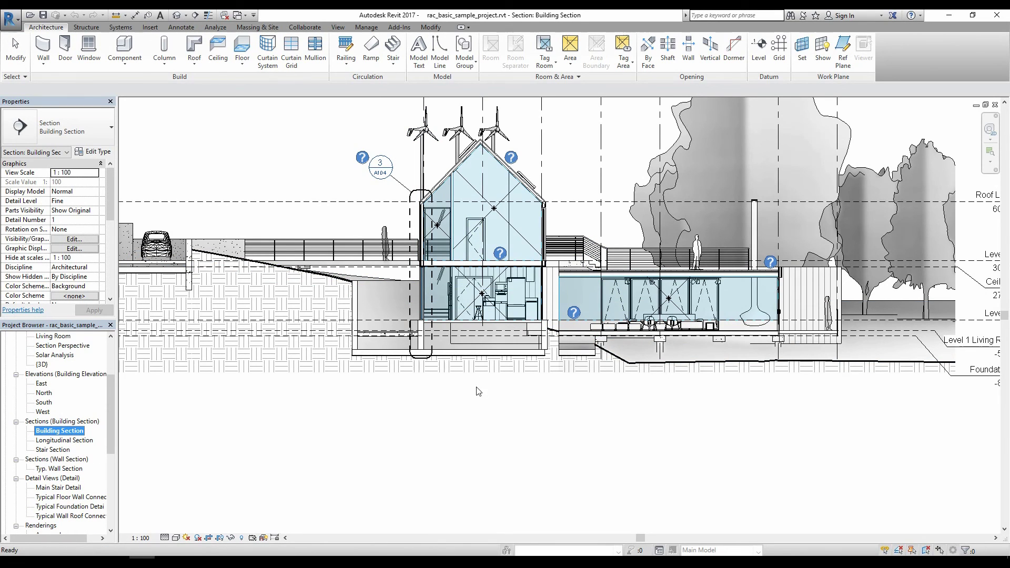
Tile all open view windows so they are displayed side by side
scroll(626, 238, down, 1)
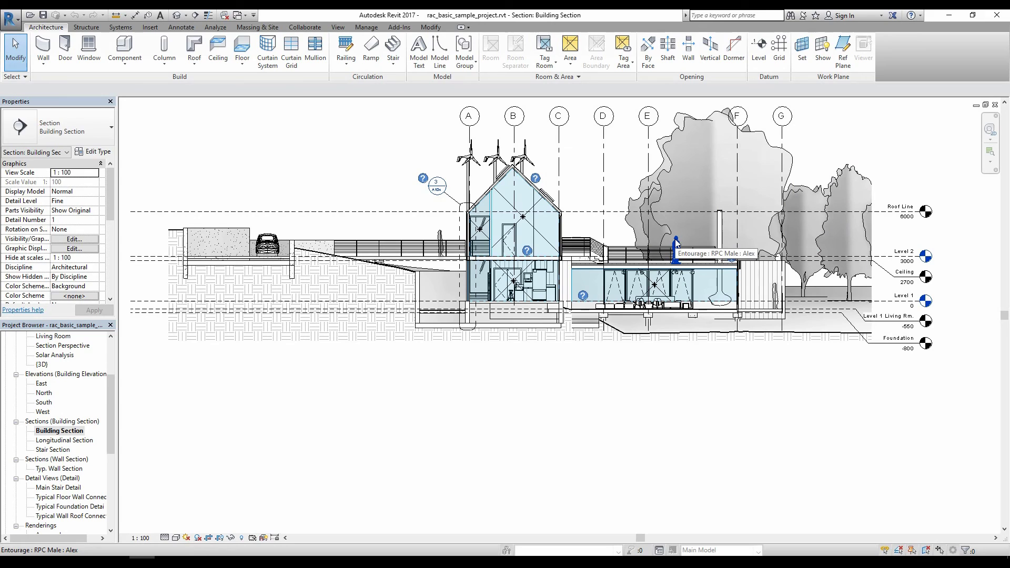
key(w)
key(t)
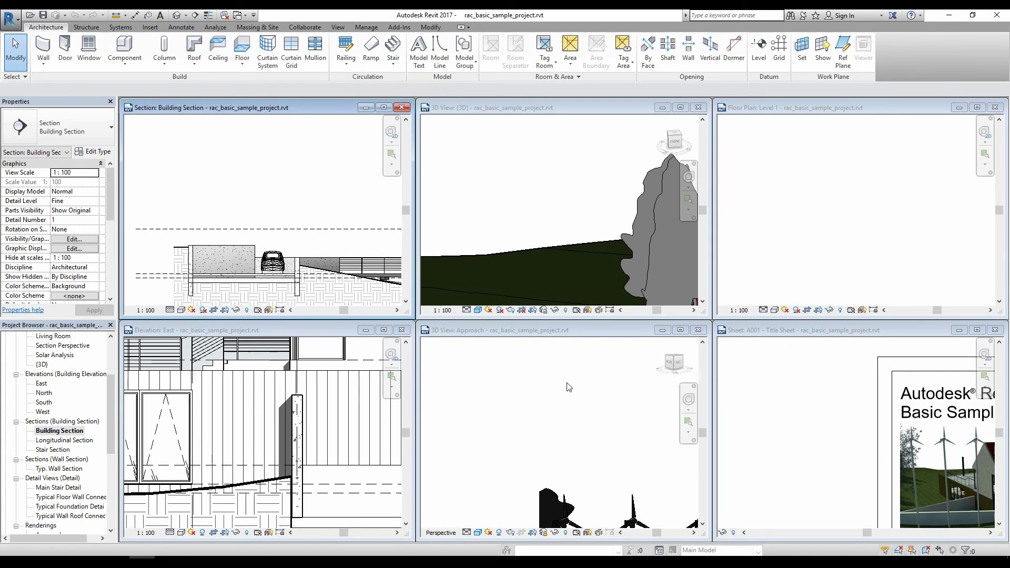
Switch the active window to the {3D} view and back to the Building Section using the list of open windows
click(246, 18)
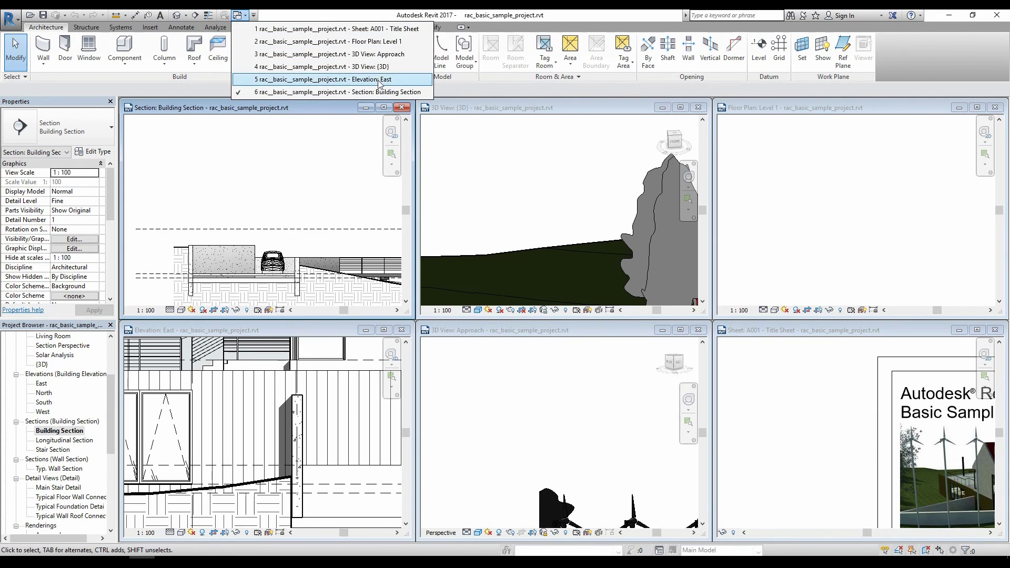
click(336, 66)
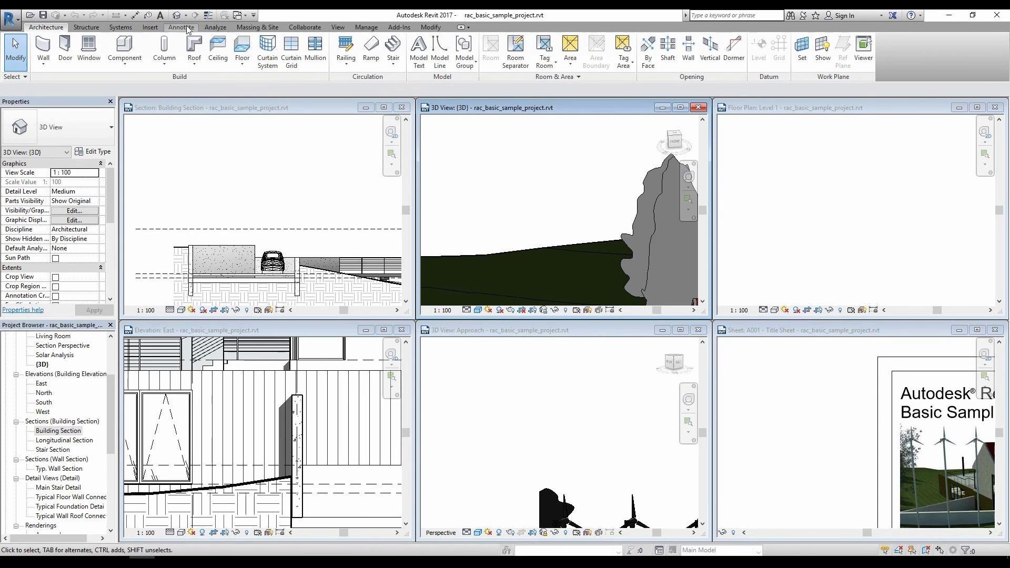
click(239, 15)
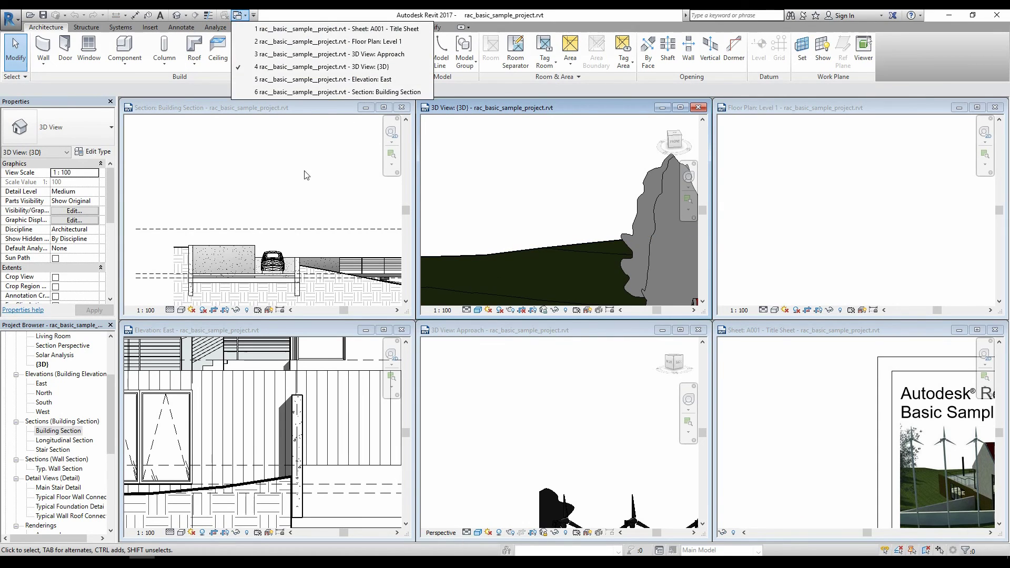
click(318, 95)
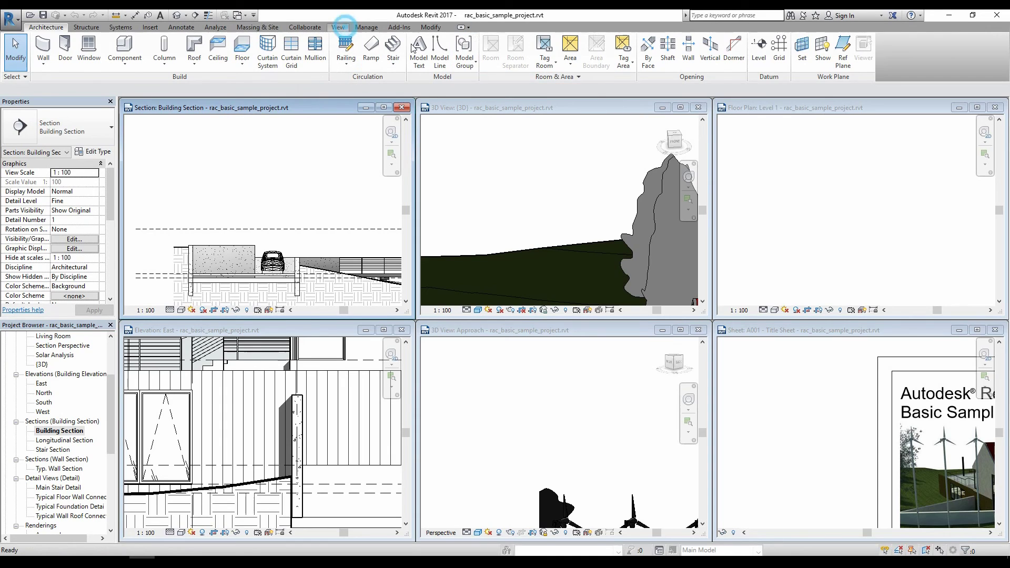
Cascade the tiled view windows and maximize the Building Section window
click(338, 27)
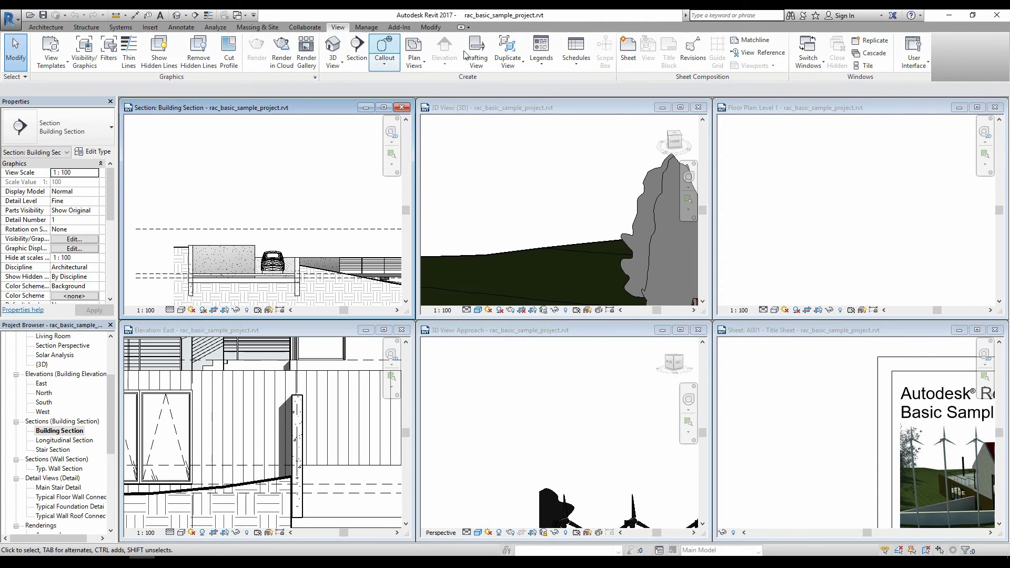
click(867, 67)
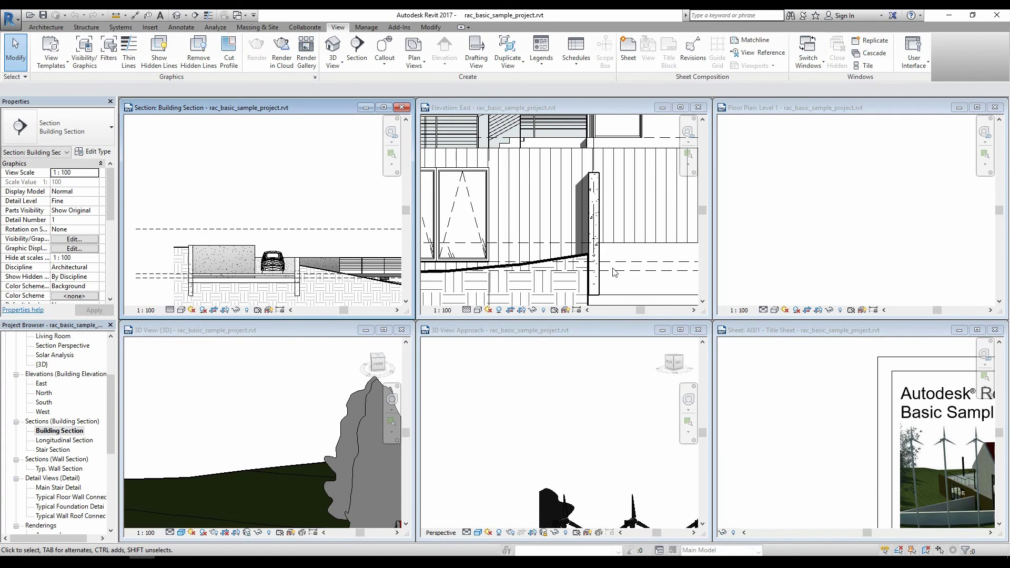
click(875, 54)
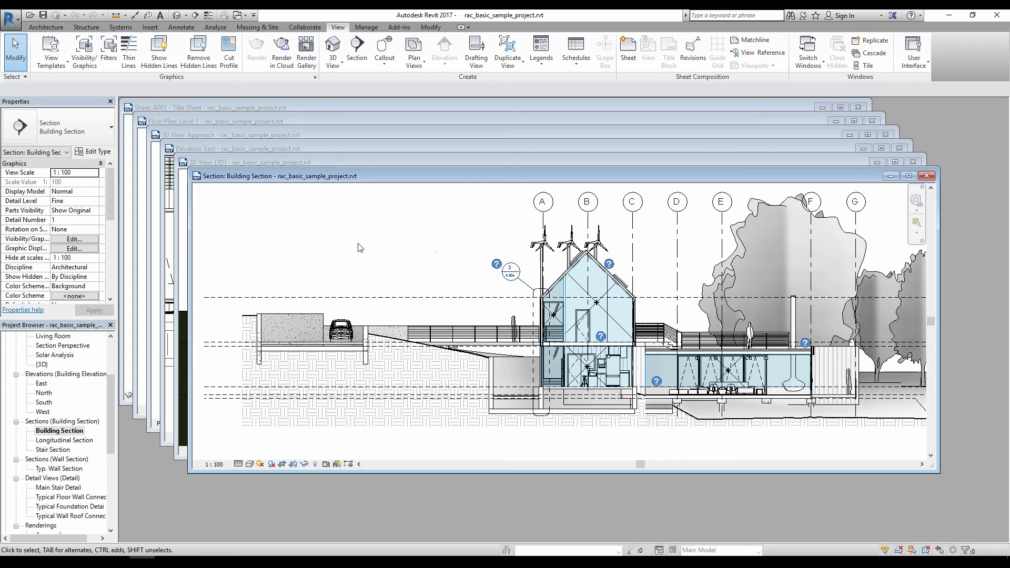
click(908, 176)
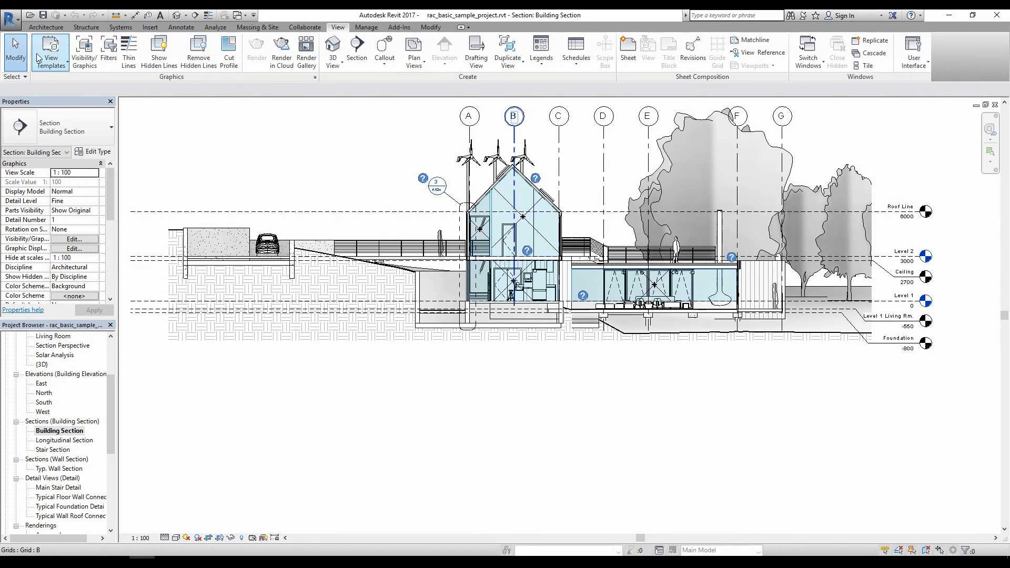
Review the available architecture, structure and building systems tools
click(46, 27)
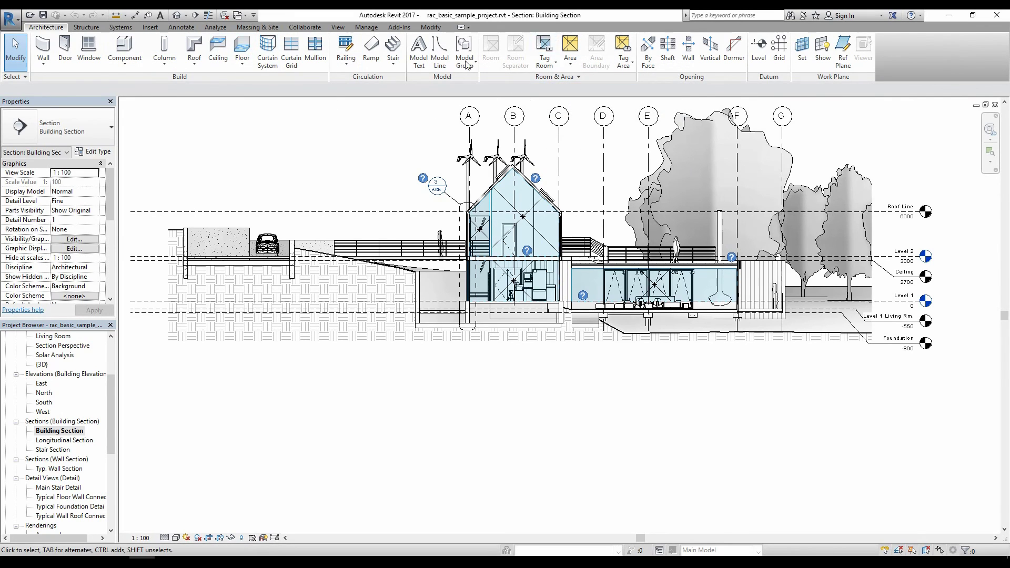
click(86, 27)
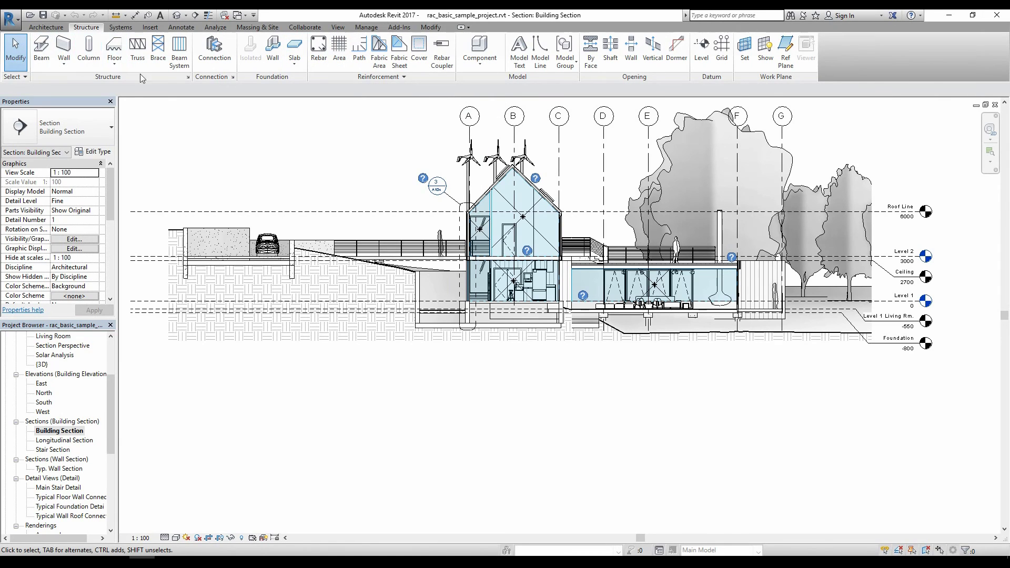
click(127, 29)
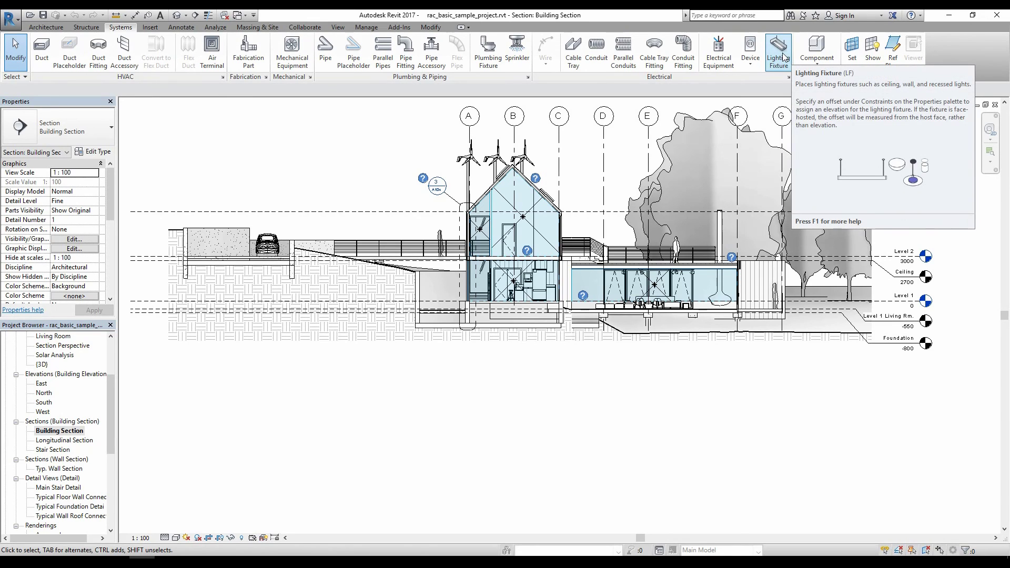
Browse the loaded component types, try to place one in the Building Section, and leave the command
click(816, 50)
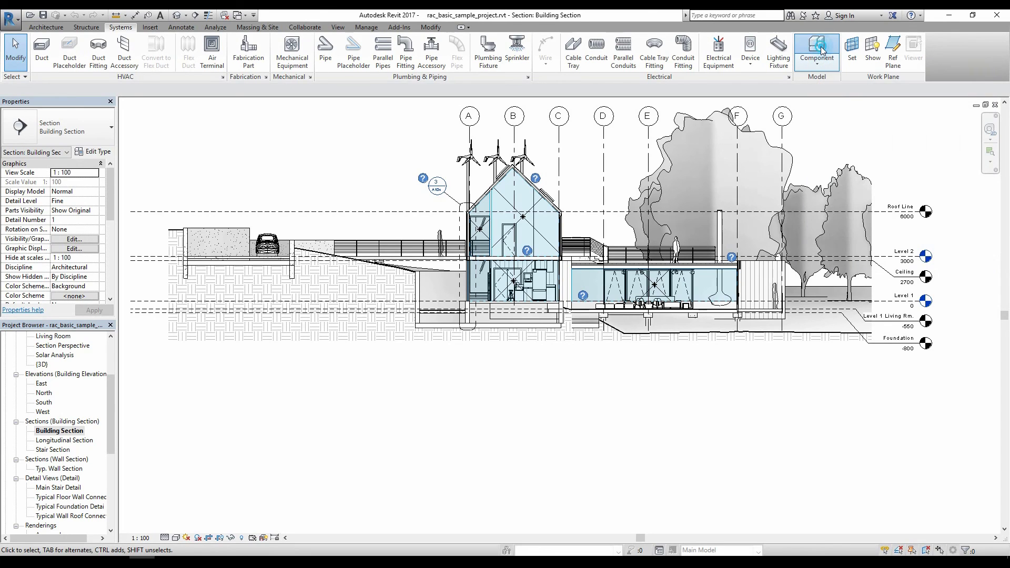
click(90, 127)
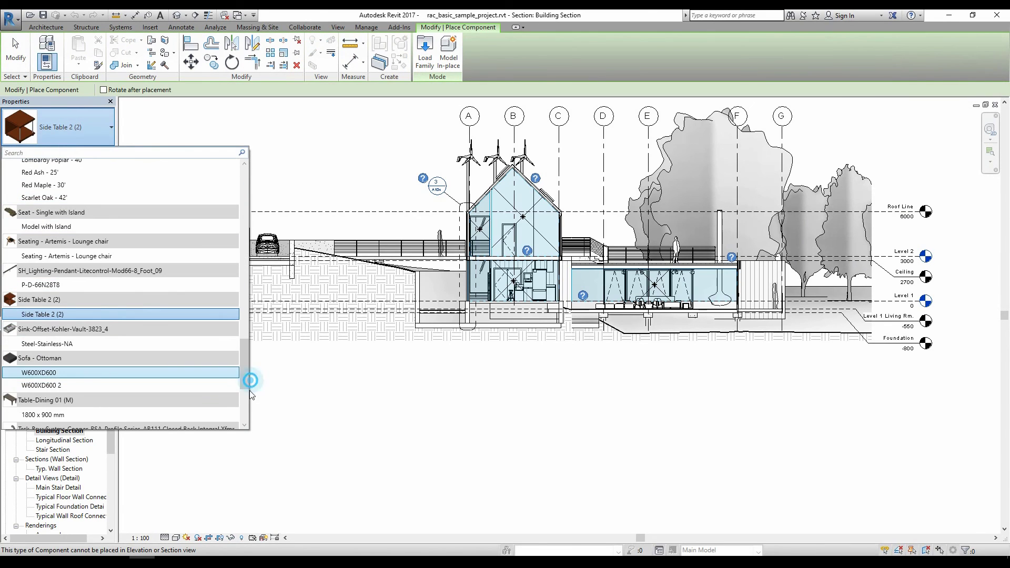
drag(243, 387, 250, 201)
click(350, 140)
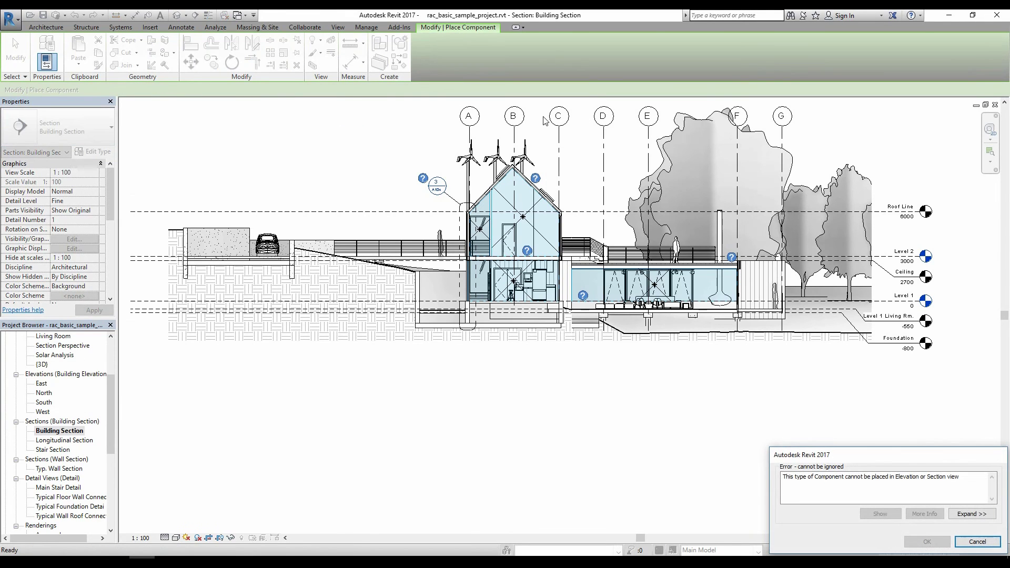
key(Escape)
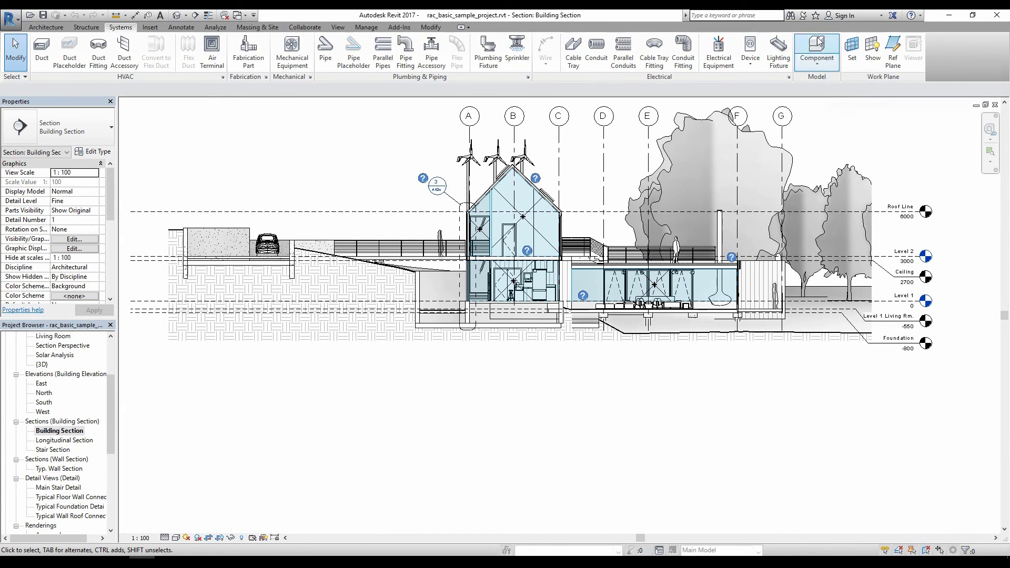
click(817, 64)
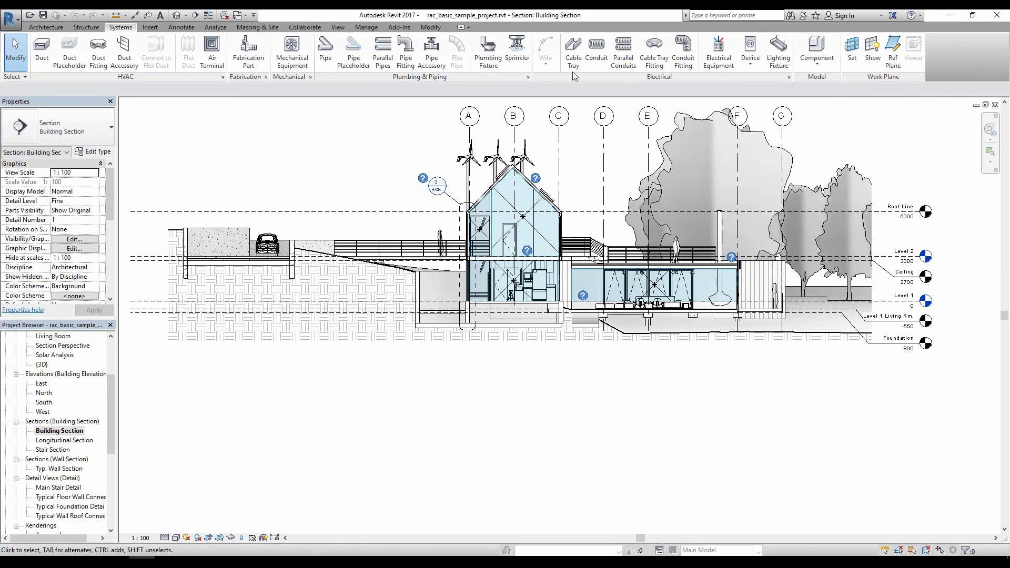
click(822, 63)
Review the Point Clouds, DWF Markups, CAD Formats, IFC and Revit categories in Manage Links and close it
click(161, 27)
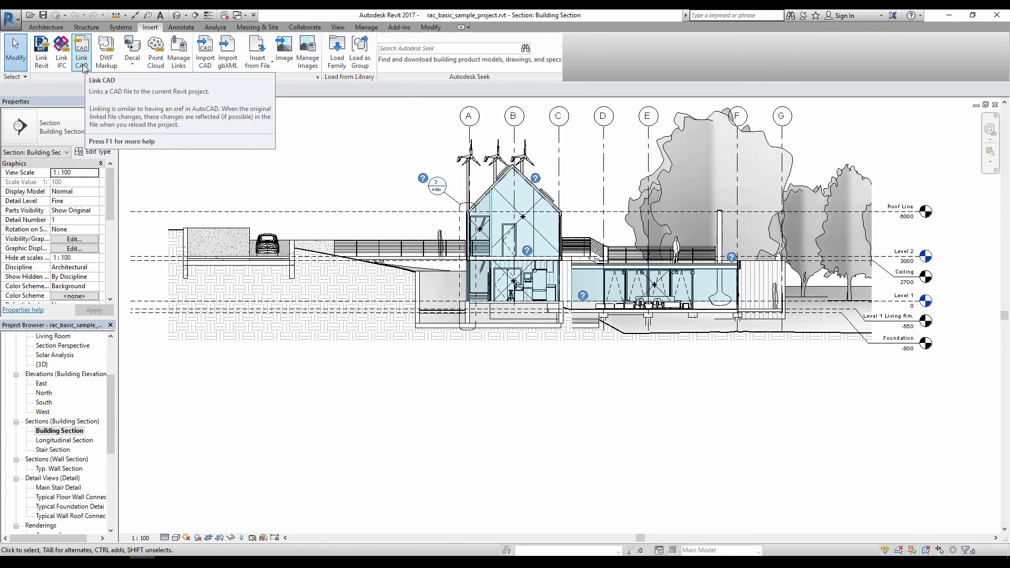
click(85, 67)
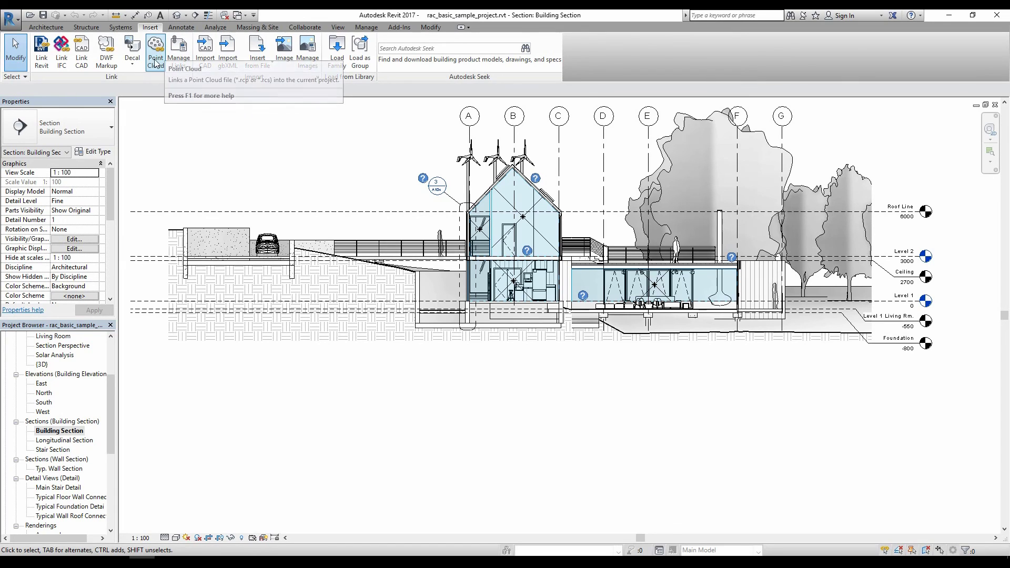
click(184, 58)
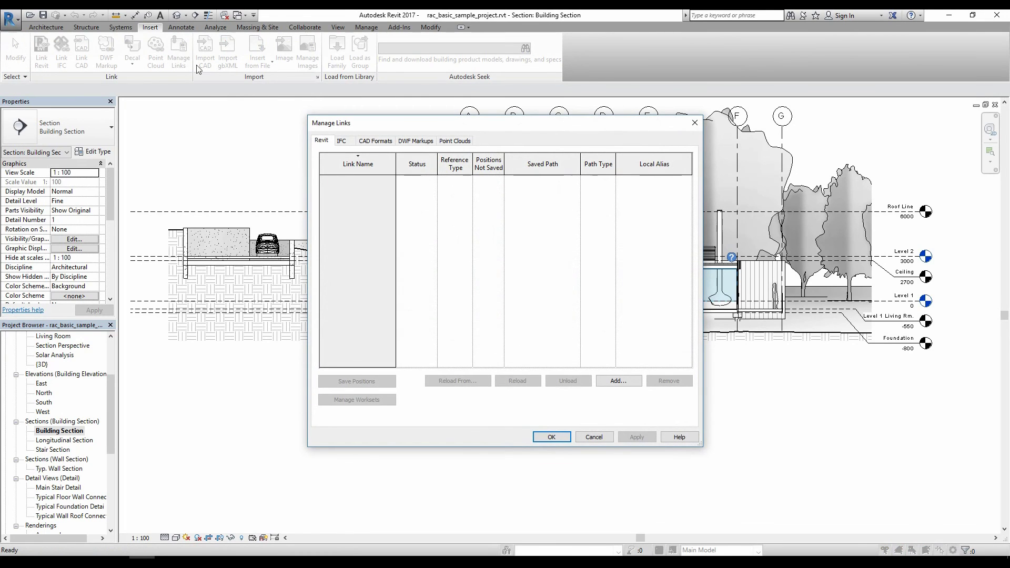
click(455, 141)
click(416, 141)
click(375, 141)
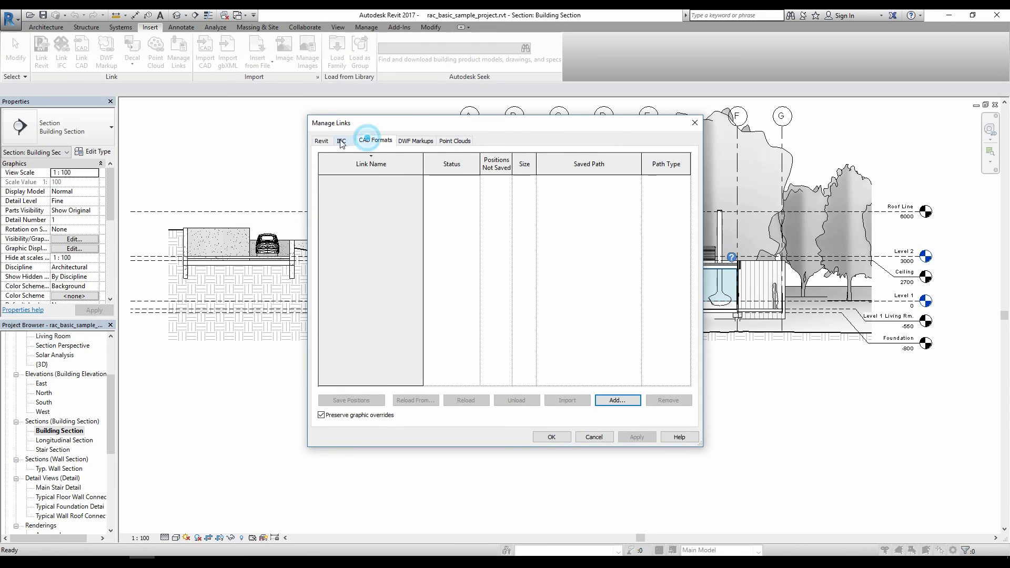
click(341, 141)
click(319, 141)
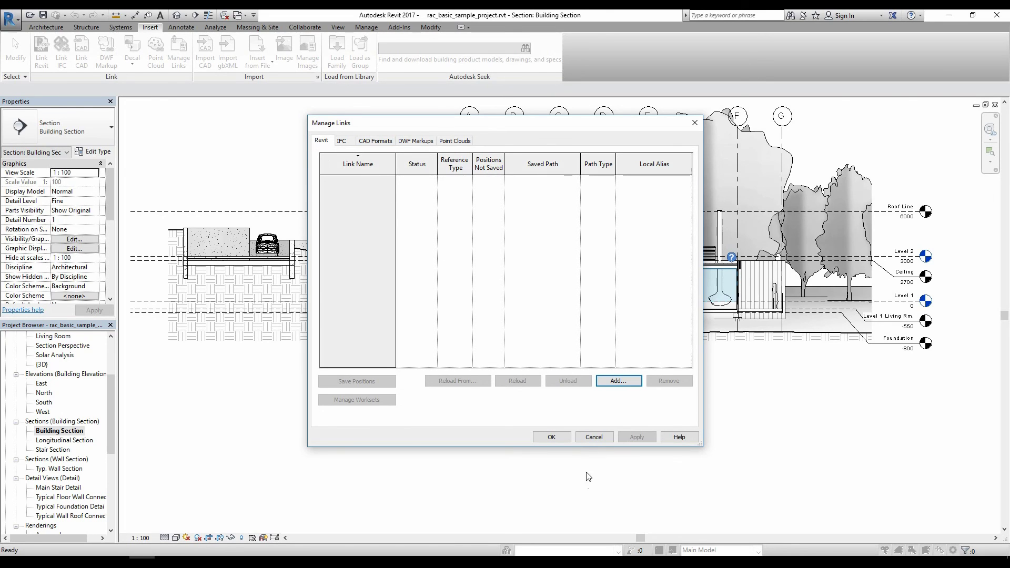
click(550, 437)
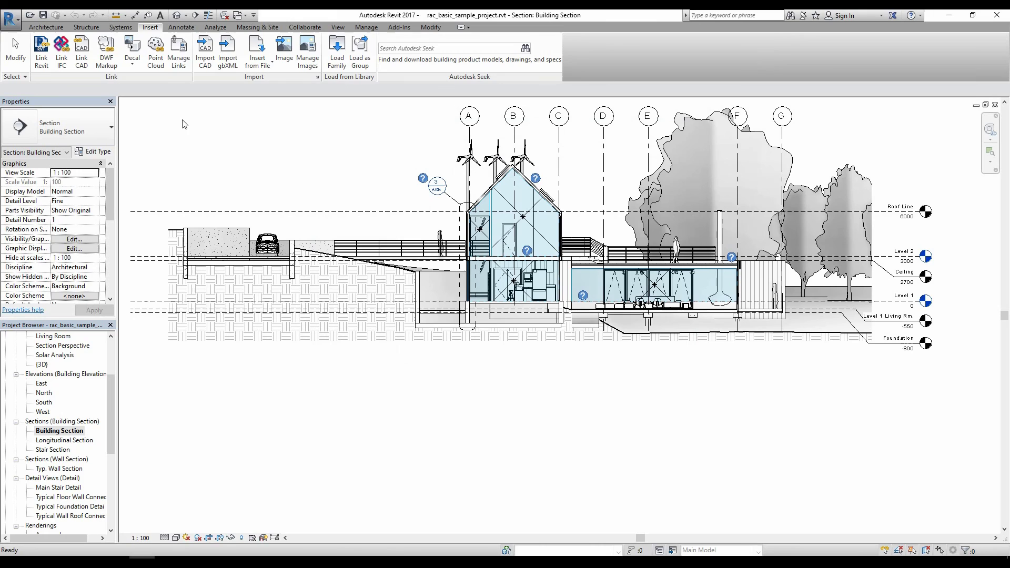
Review the annotation tools for dimensions, details, text, tags and symbols, comparing them with the systems tools
click(181, 28)
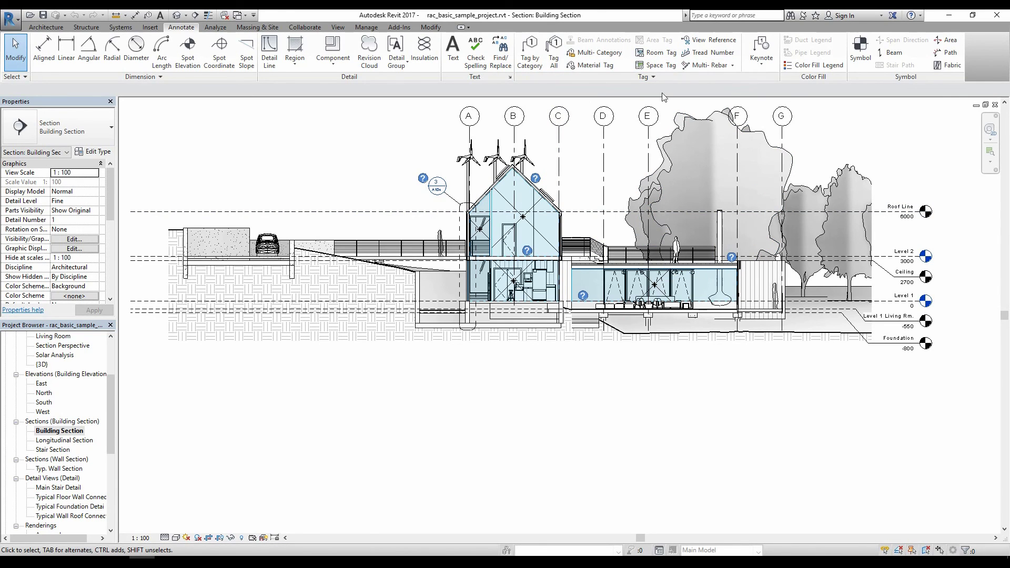
click(120, 27)
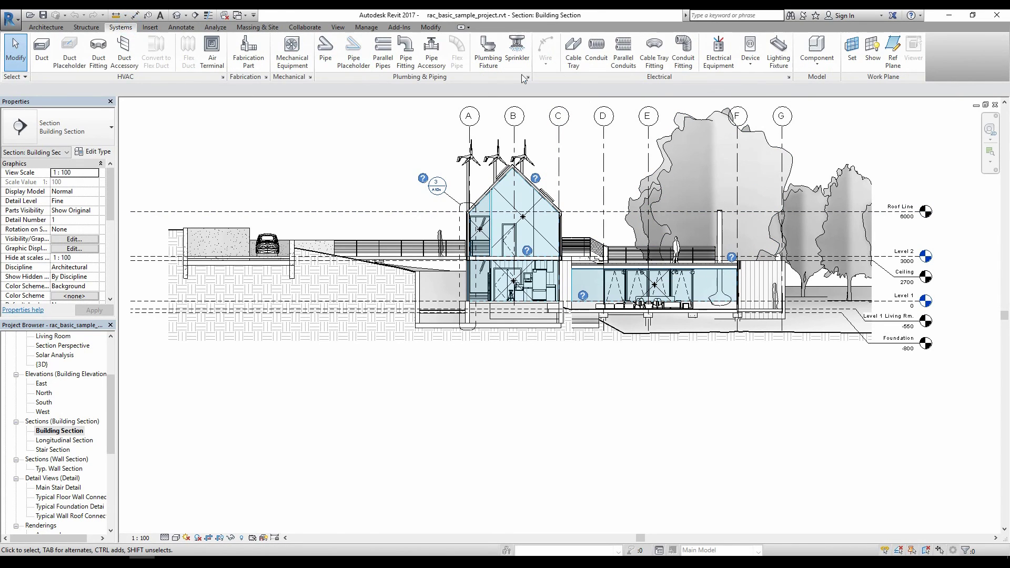
click(174, 28)
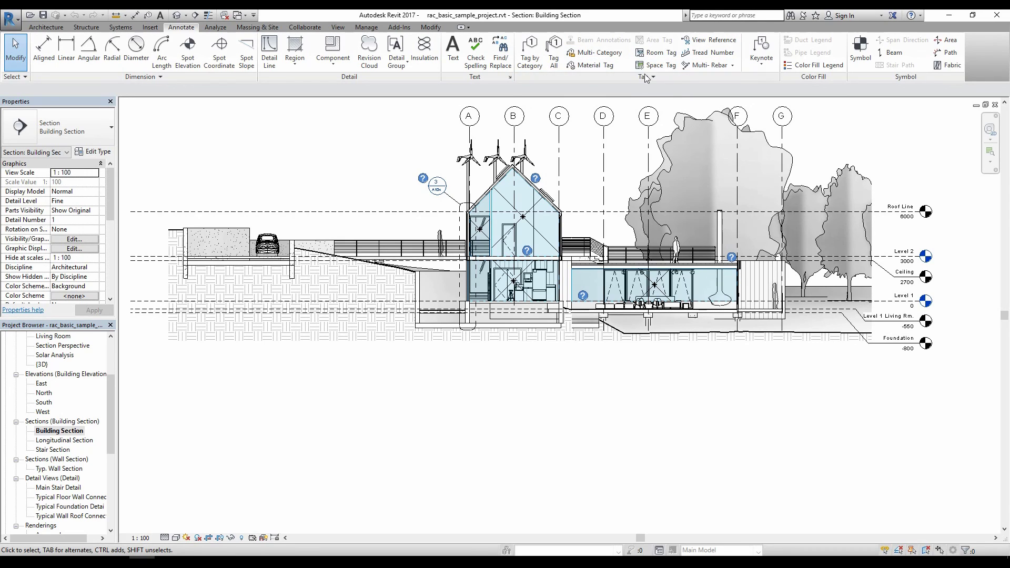
Review the analysis tools, viewing the Show Disconnects options without applying any and the pipe system check
click(208, 27)
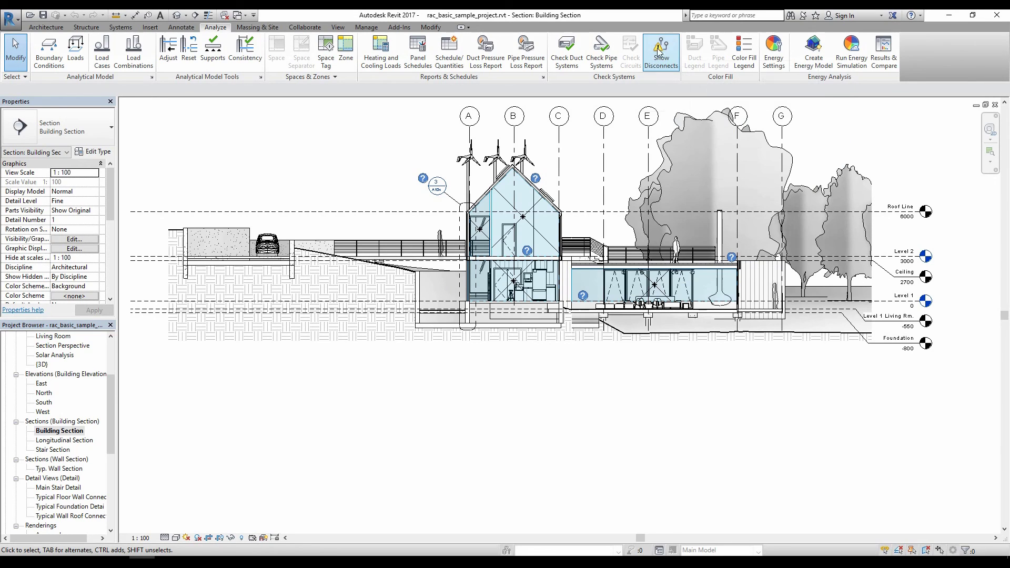
click(669, 62)
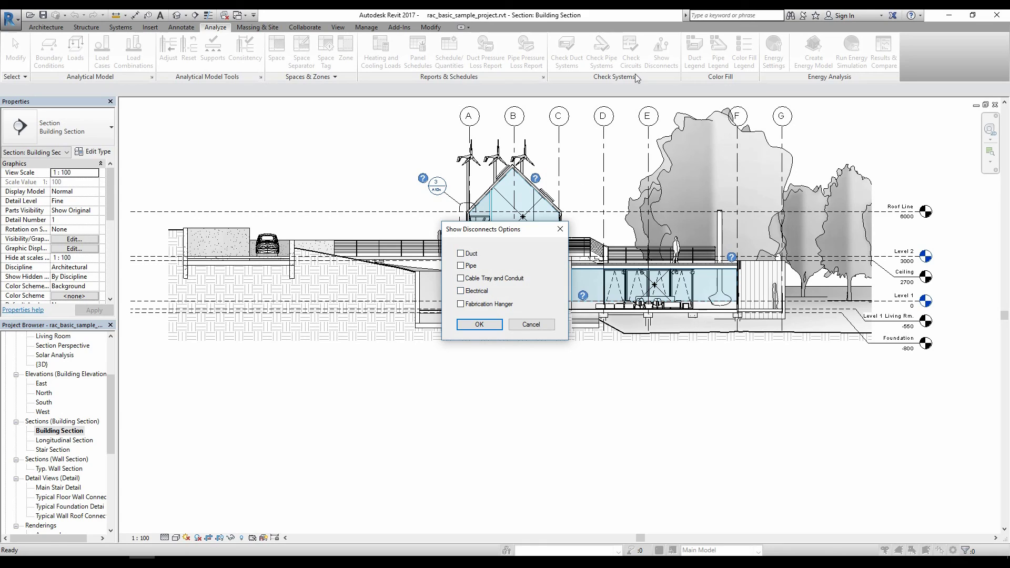
click(529, 324)
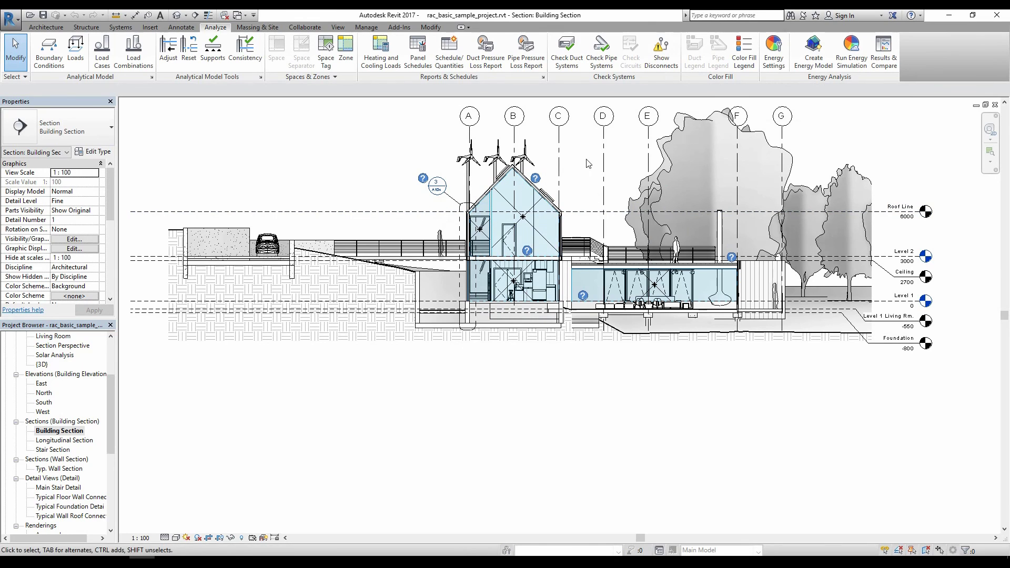
click(605, 58)
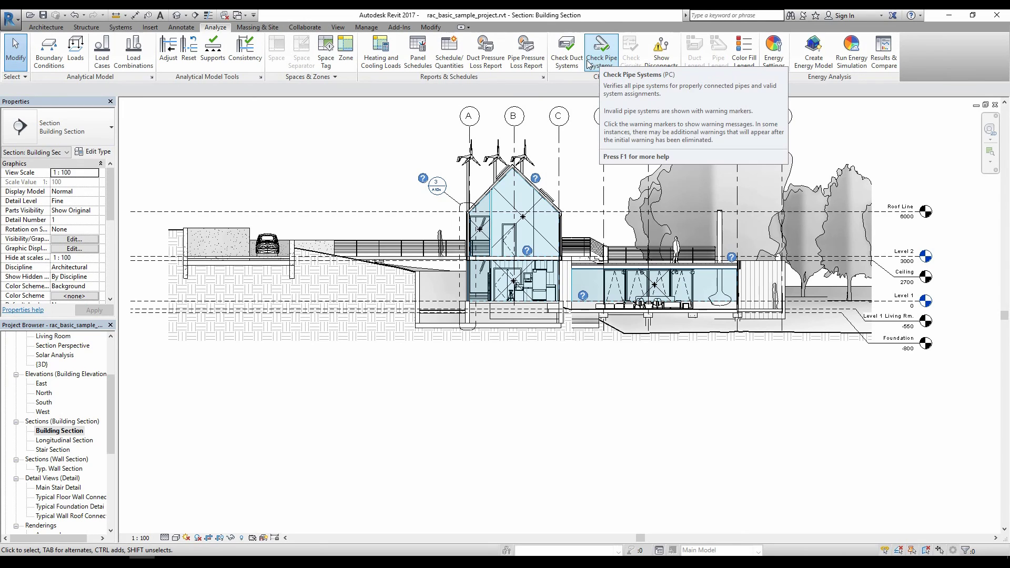
Review the massing and site tools and the collaboration tools
click(271, 29)
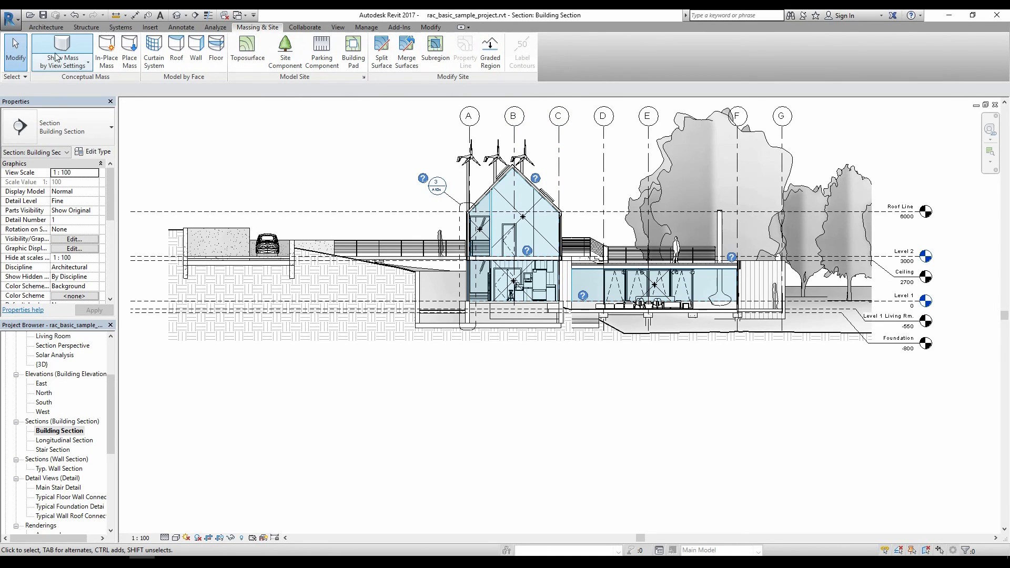
click(305, 28)
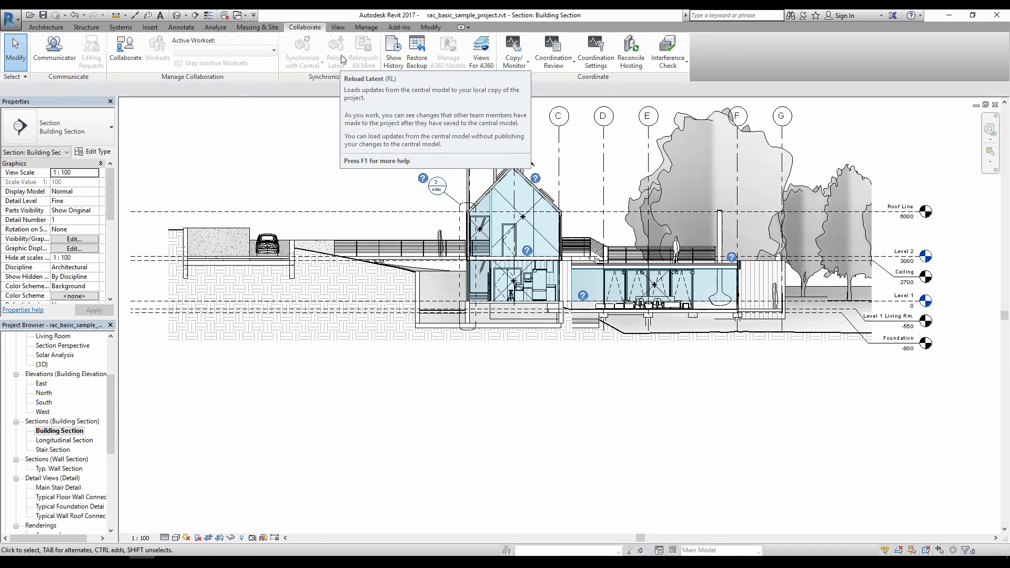
click(345, 30)
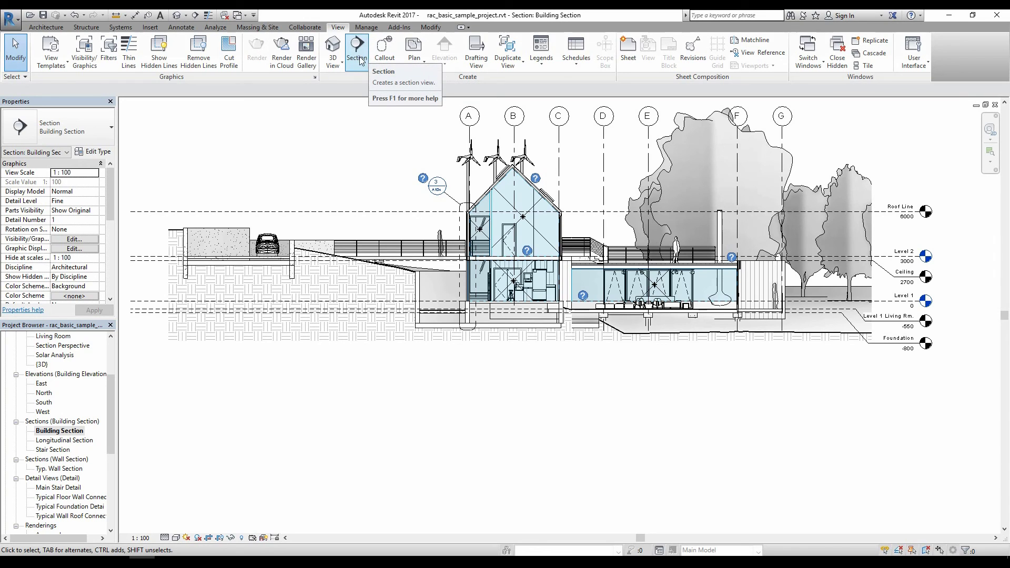
click(359, 60)
click(331, 176)
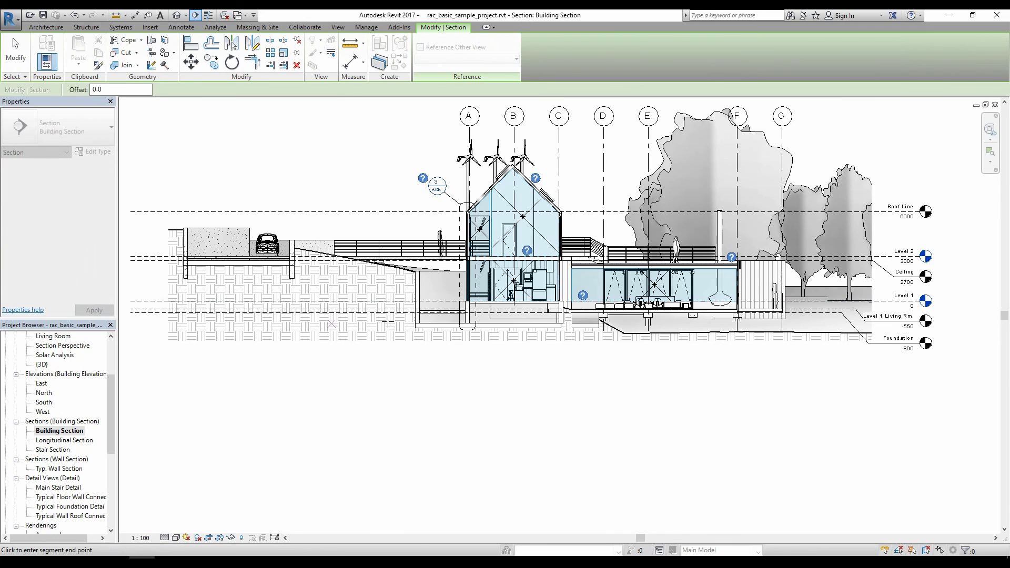
click(62, 421)
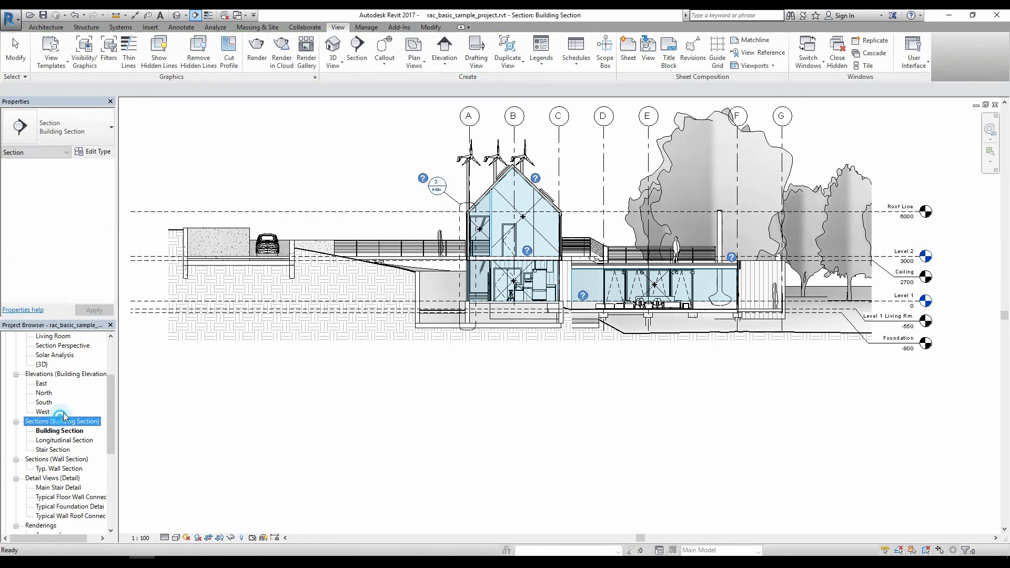
Open the Level 1 floor plan and bring the Kitchen & Dining area into close view
scroll(84, 381, up, 1)
scroll(84, 381, up, 3)
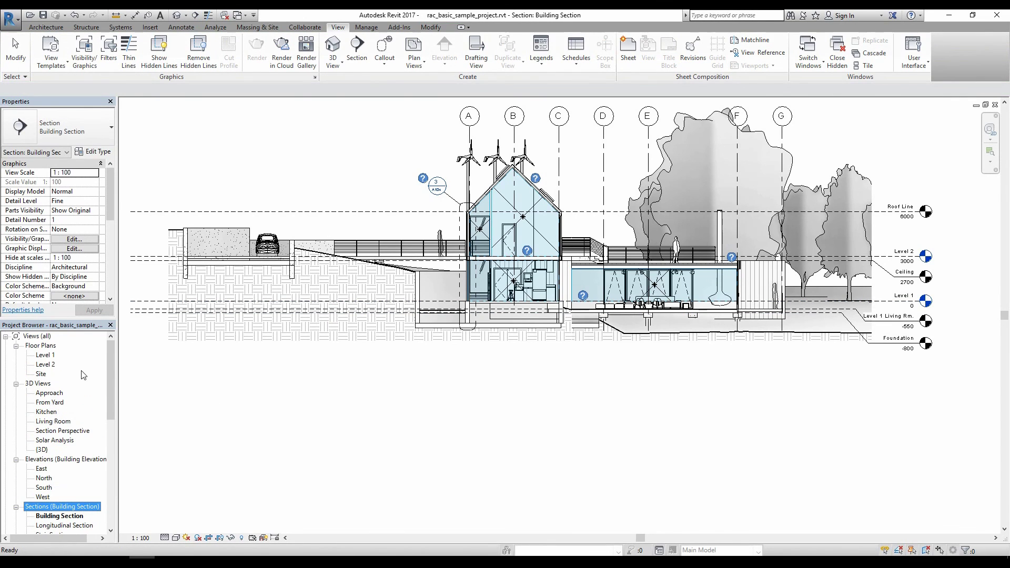
double_click(42, 355)
scroll(650, 214, up, 5)
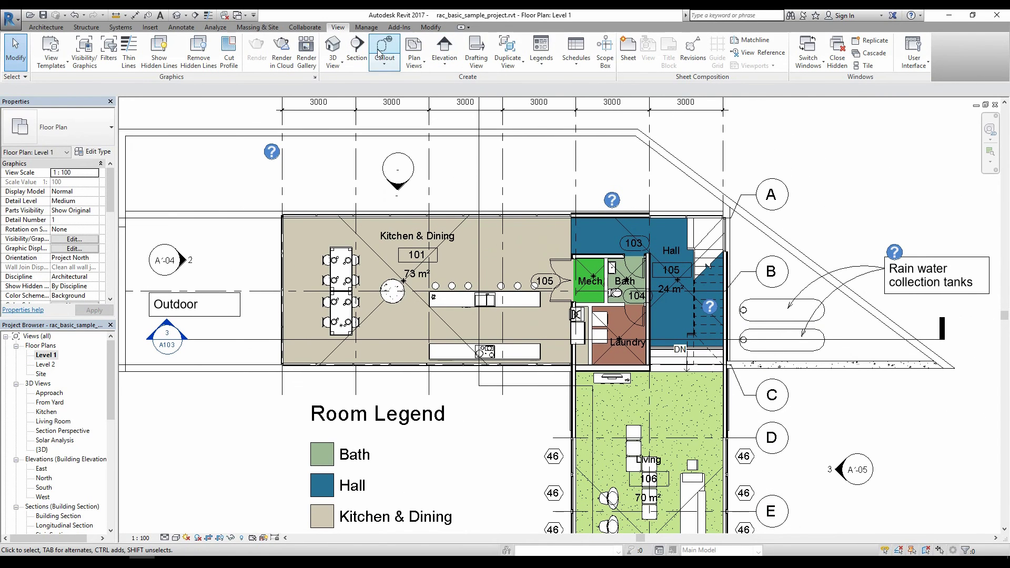
Draw a vertical building section line on Level 1 through the east end of Kitchen & Dining, beside the Mech. and Laundry rooms
click(357, 50)
click(551, 173)
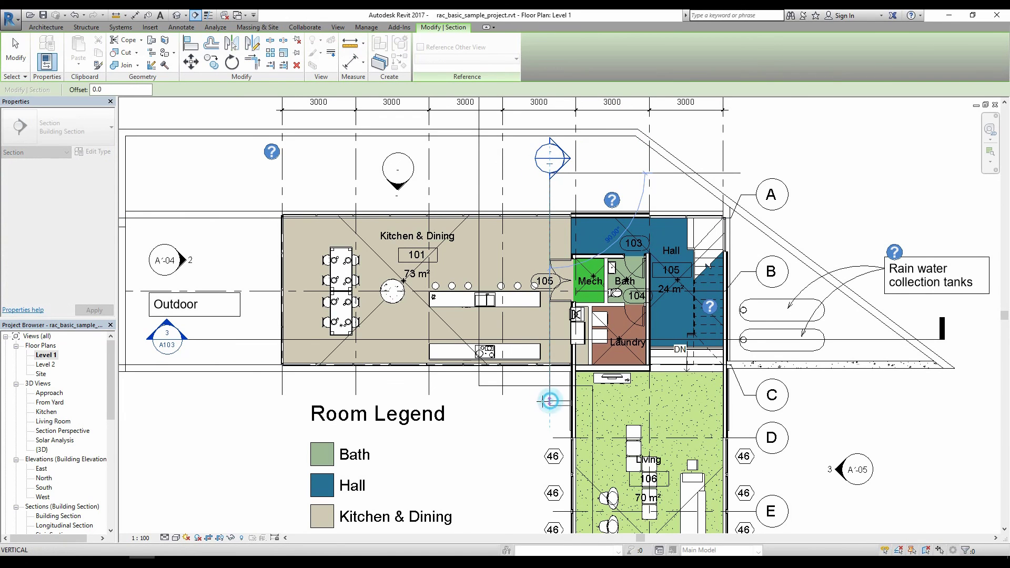
click(550, 401)
scroll(682, 218, down, 3)
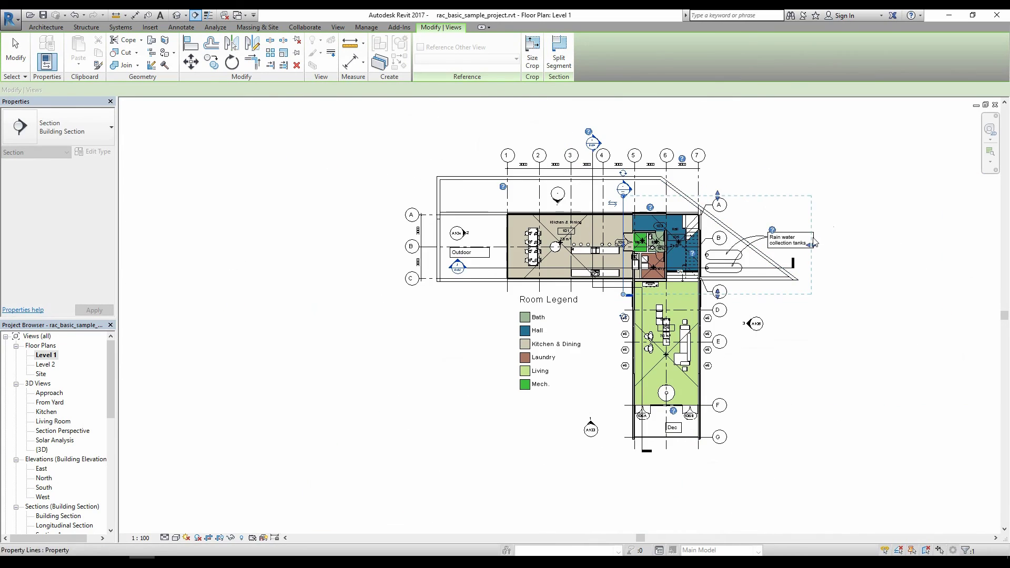
key(Escape)
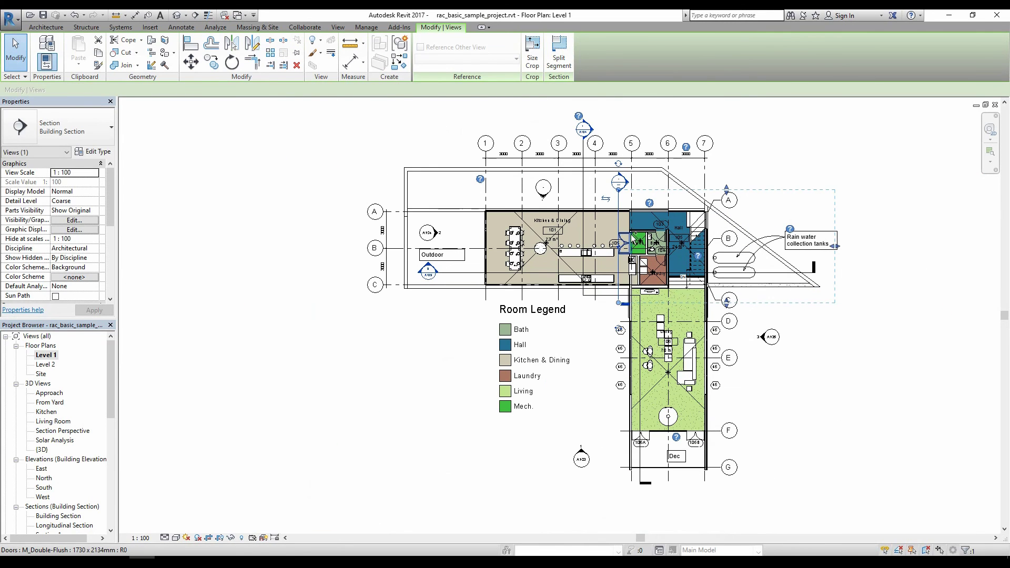
Review the New Sheet and Sheet Issues/Revisions settings, closing both without making changes
key(Escape)
scroll(684, 227, up, 3)
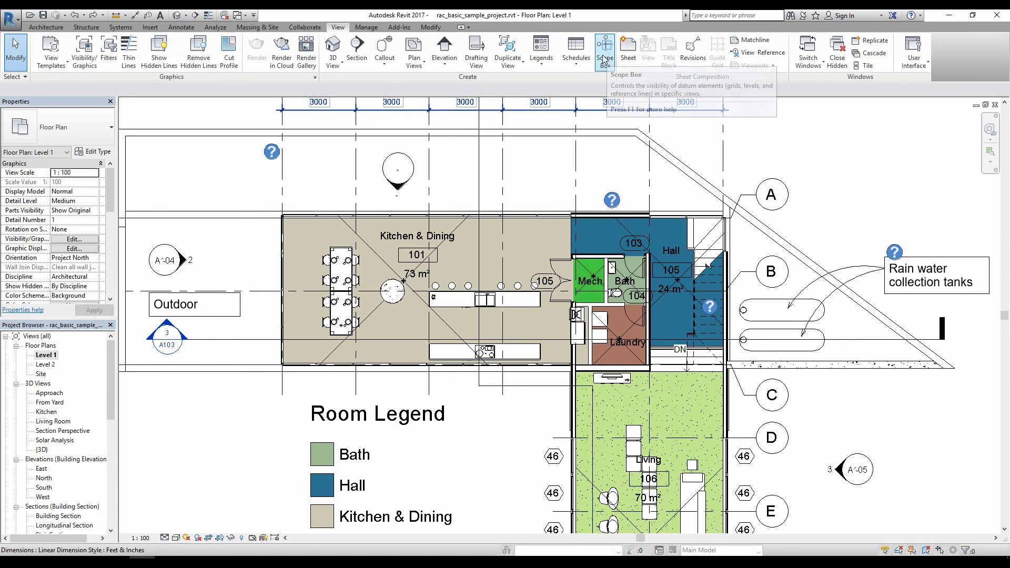
click(630, 51)
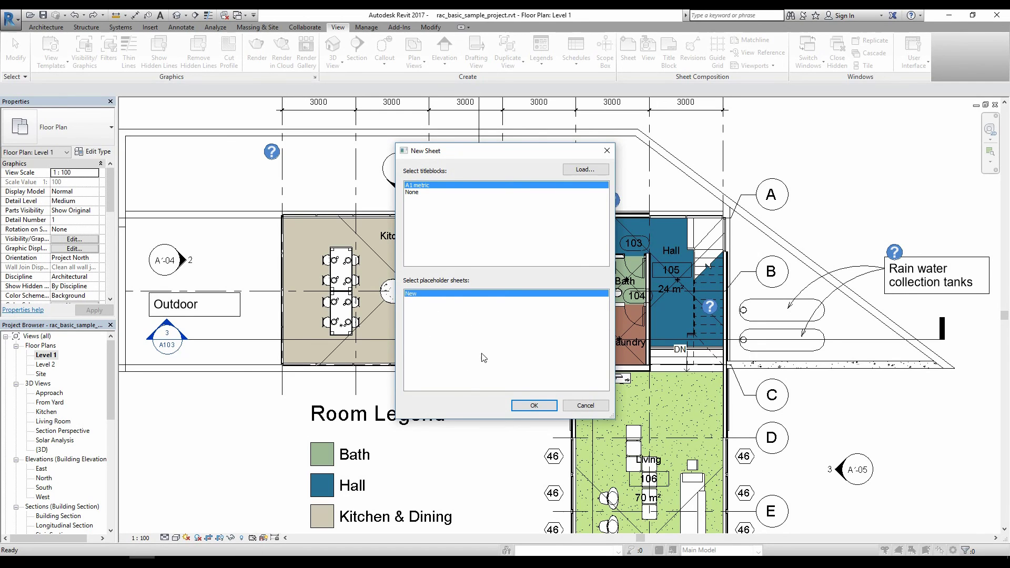
click(585, 405)
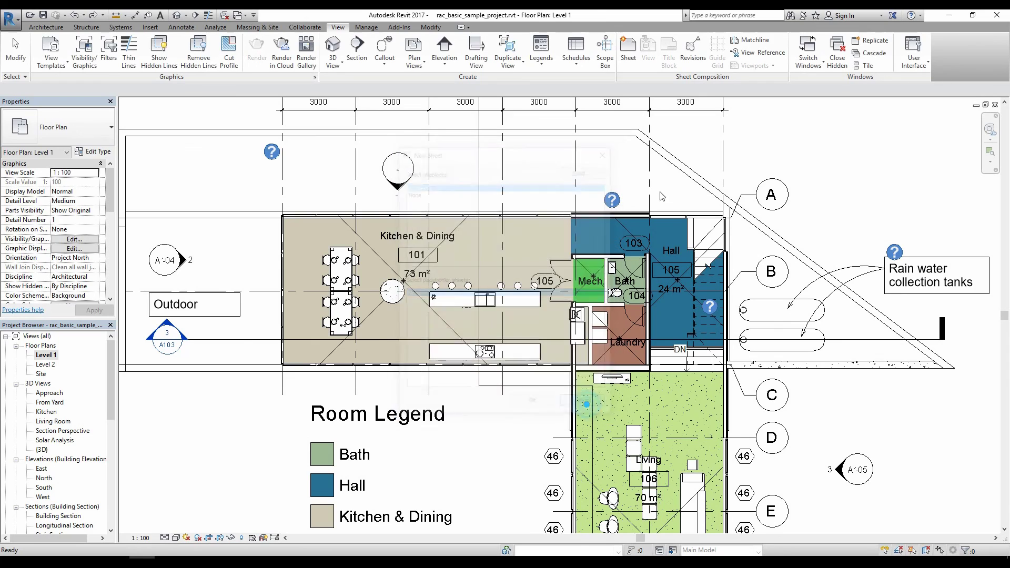
click(696, 55)
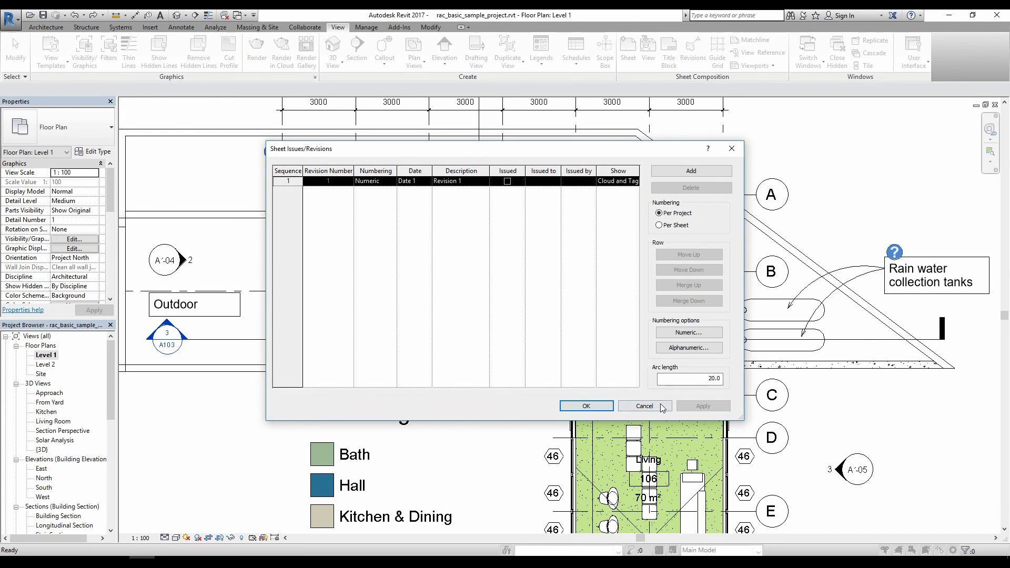
click(645, 405)
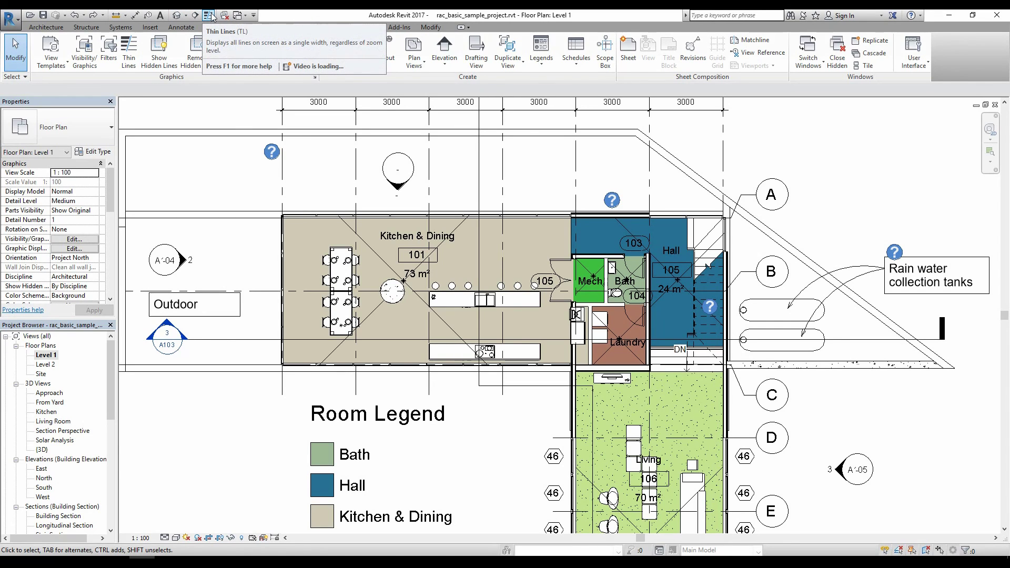
Toggle Thin Lines on and off to compare line weights on the Level 1 plan, leaving it on
click(212, 16)
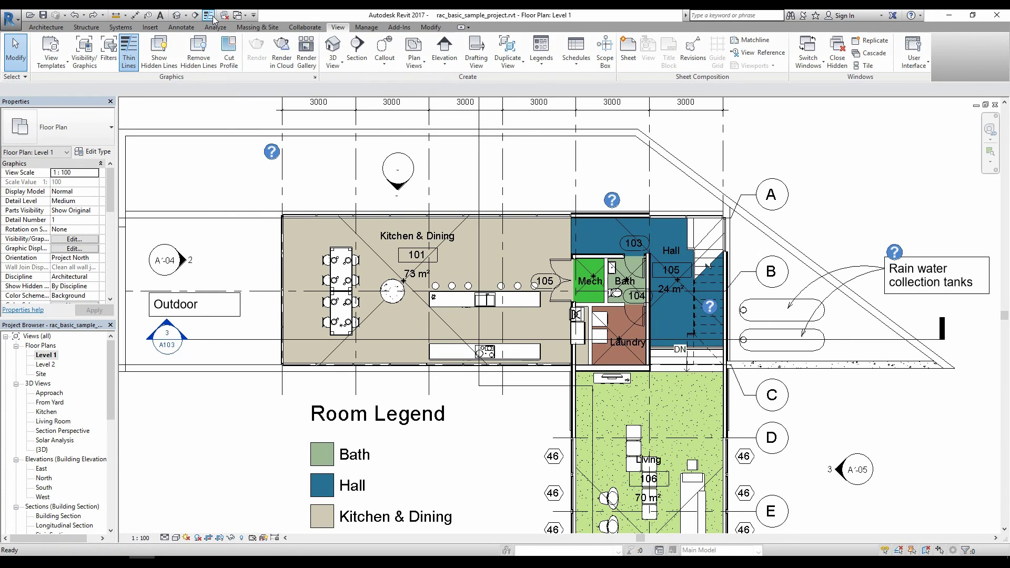
click(213, 16)
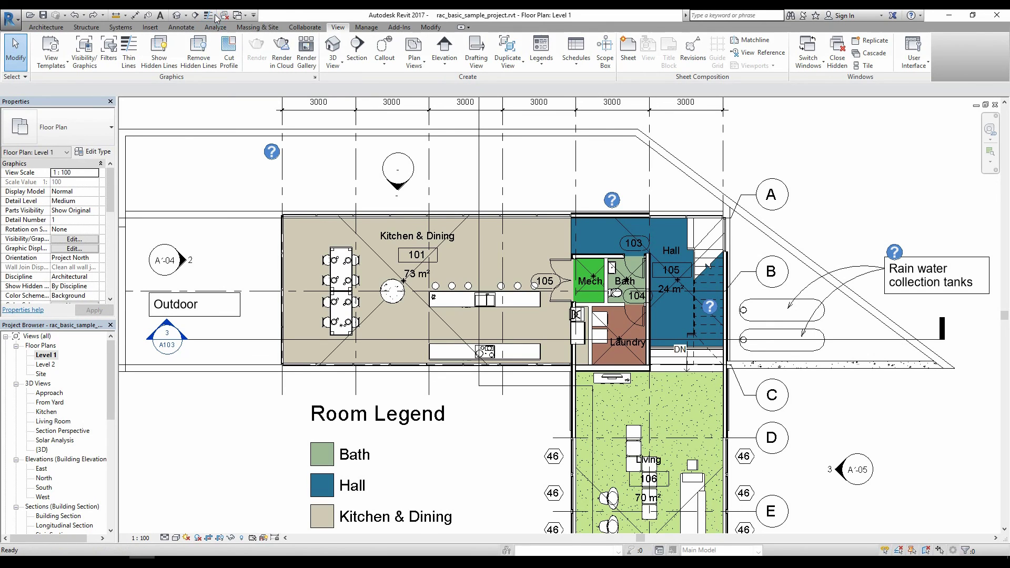
click(208, 17)
click(207, 17)
click(206, 17)
click(207, 15)
click(207, 17)
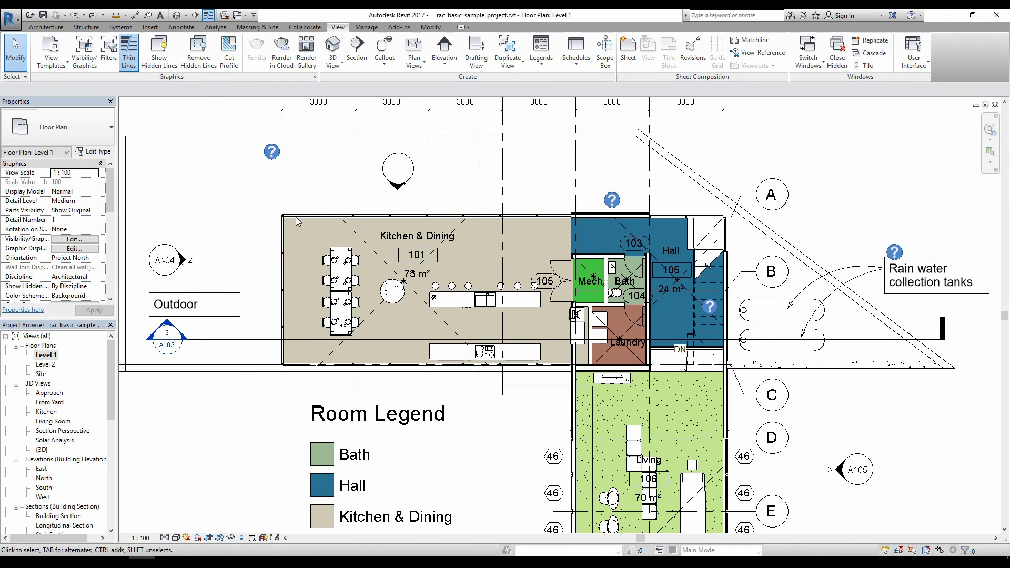
Examine the single-width lines around the Living, Laundry, Mech. and Bath rooms on the Level 1 plan
scroll(474, 338, down, 3)
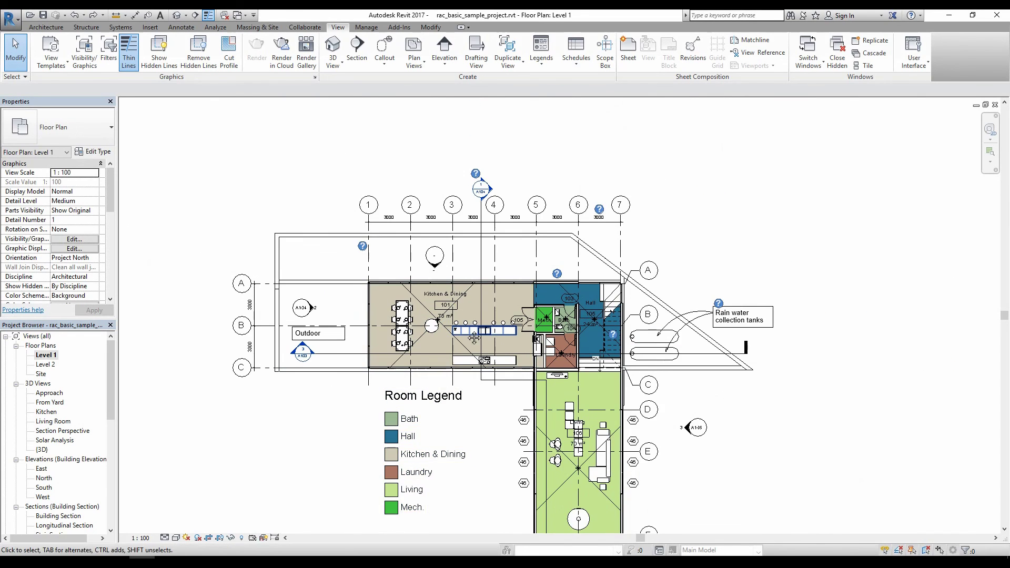
middle_drag(474, 339, 406, 186)
scroll(558, 247, up, 2)
scroll(539, 269, up, 2)
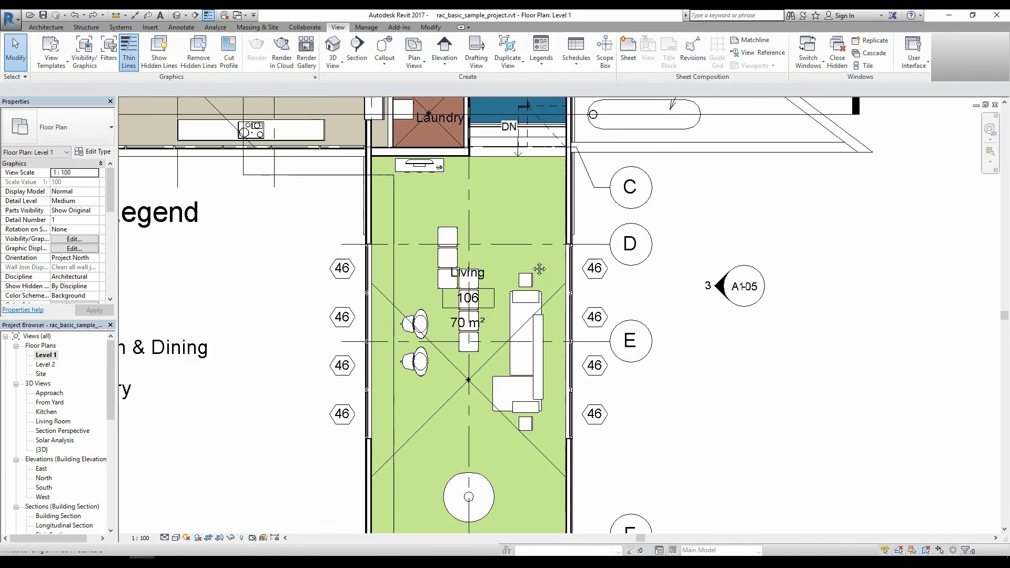
scroll(539, 269, up, 1)
middle_drag(539, 268, 527, 372)
scroll(520, 358, down, 2)
middle_drag(429, 282, 417, 354)
scroll(417, 354, down, 1)
scroll(416, 347, up, 1)
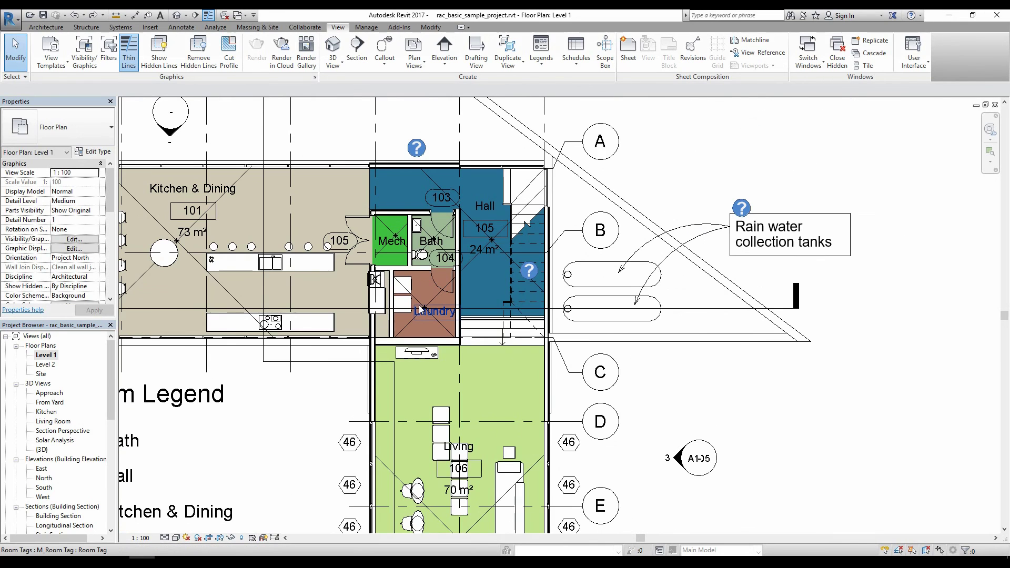
scroll(420, 309, up, 2)
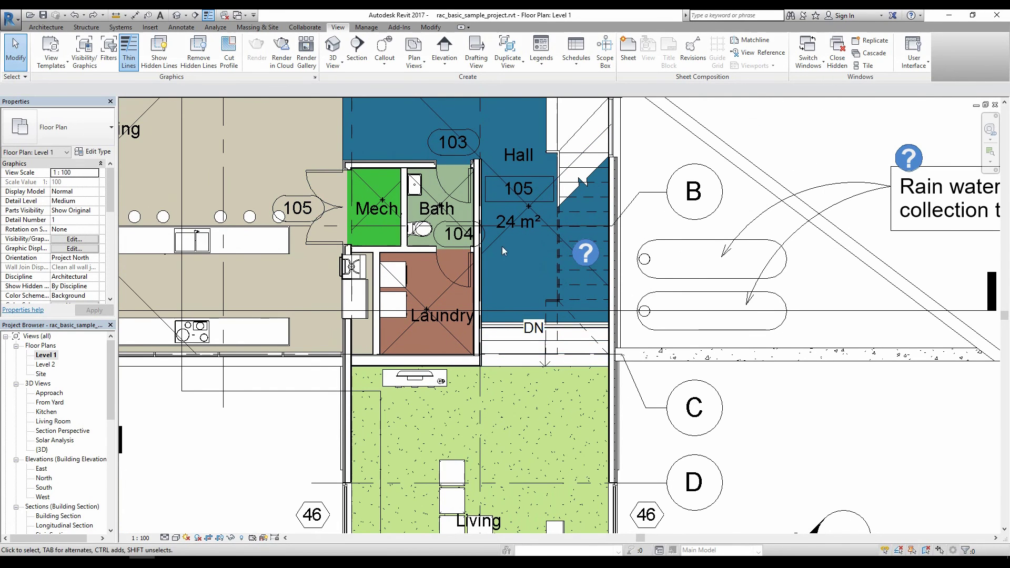
scroll(469, 216, up, 2)
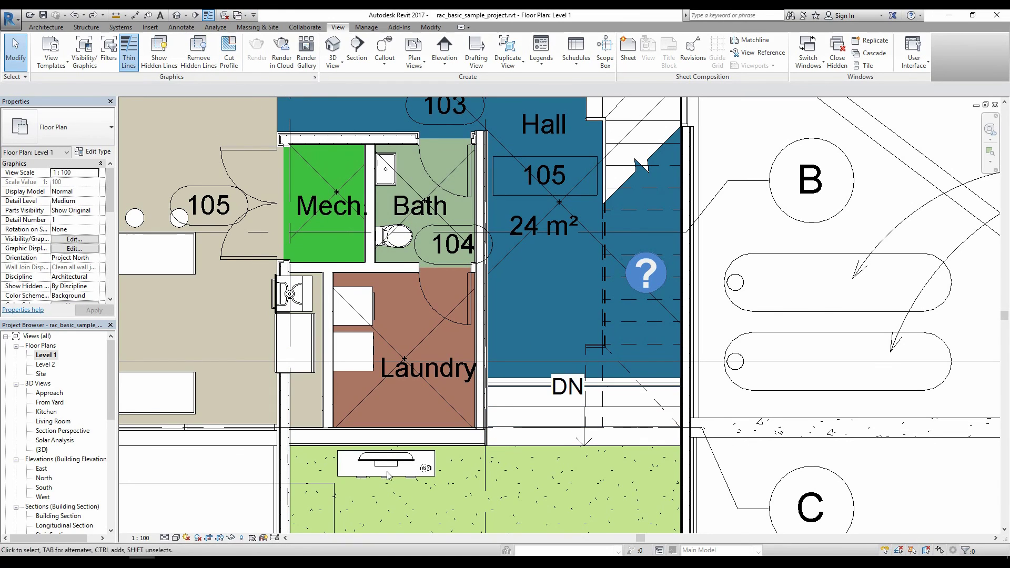
Switch Thin Lines back off so the plan shows its true line weights
click(213, 18)
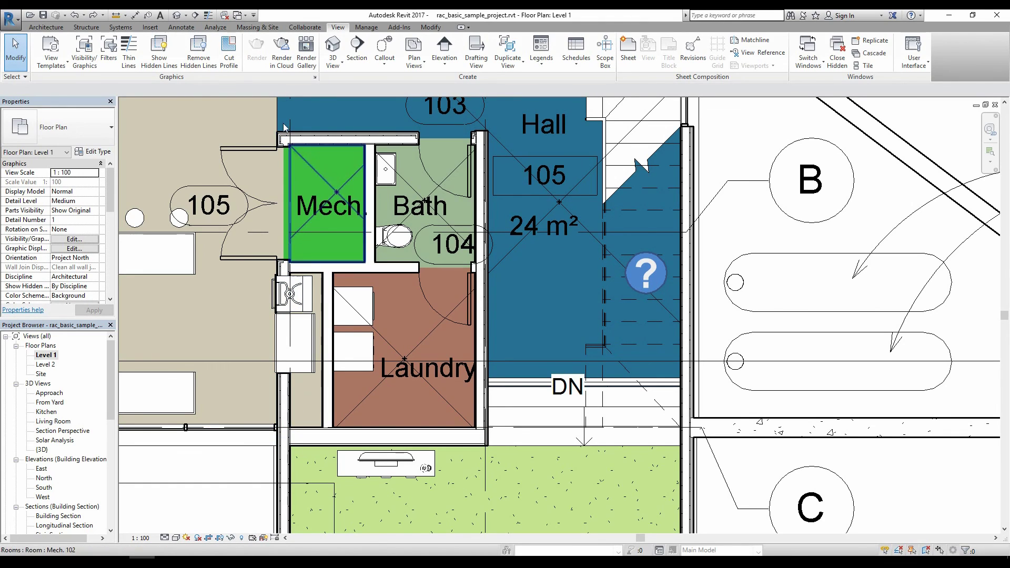
click(208, 16)
click(209, 15)
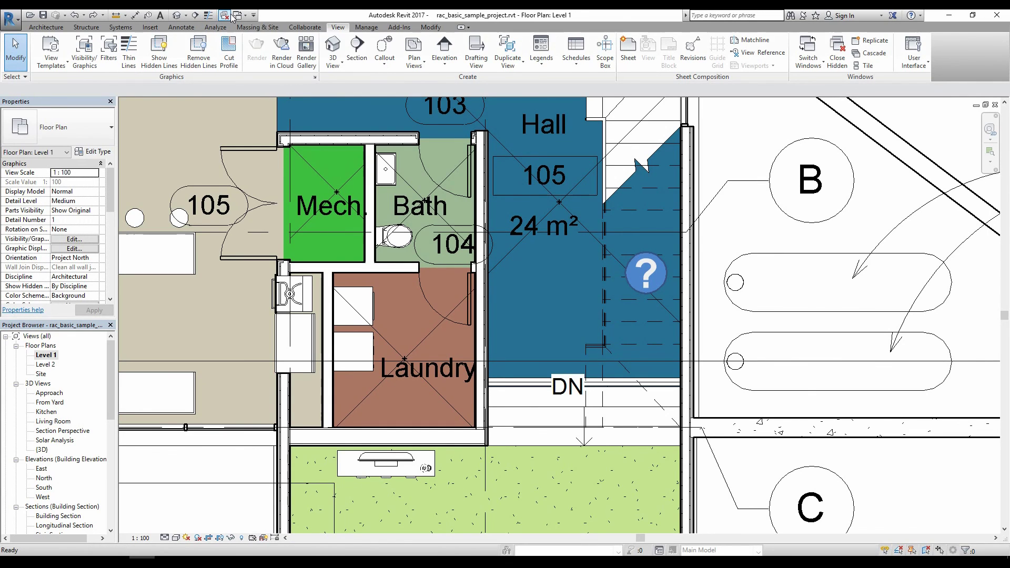
Close all hidden windows and check the list of open views
click(229, 16)
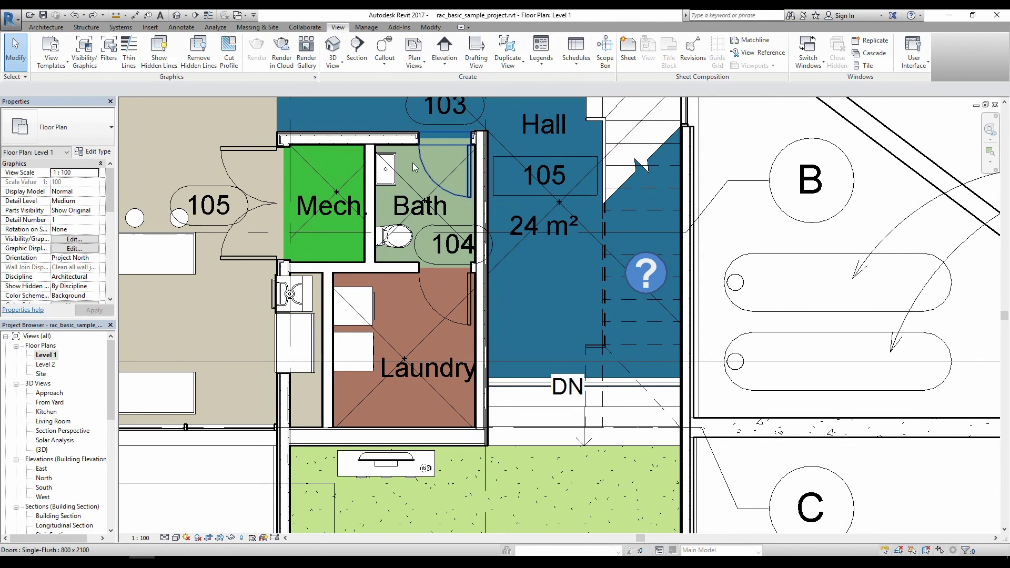
click(244, 16)
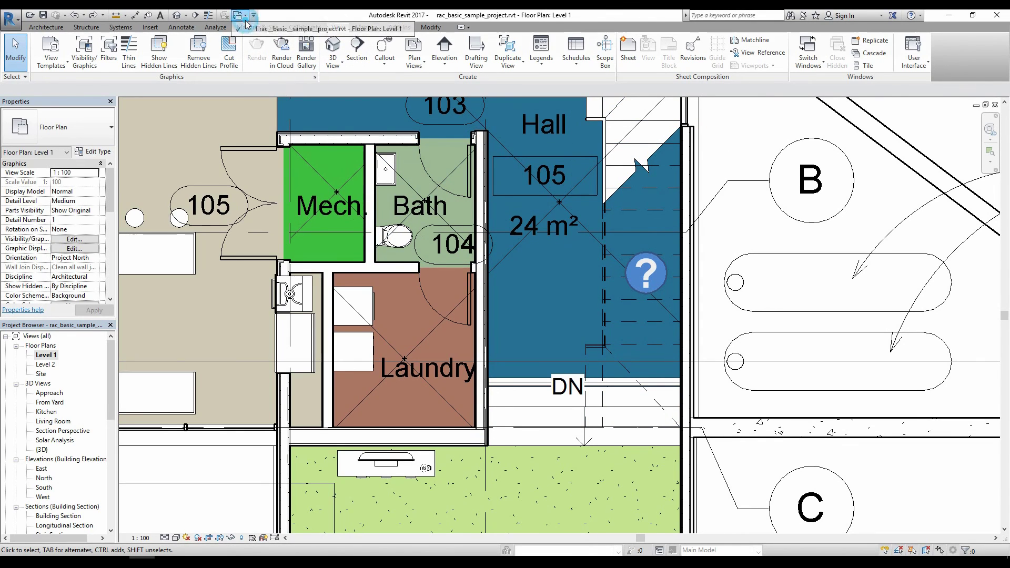
click(224, 124)
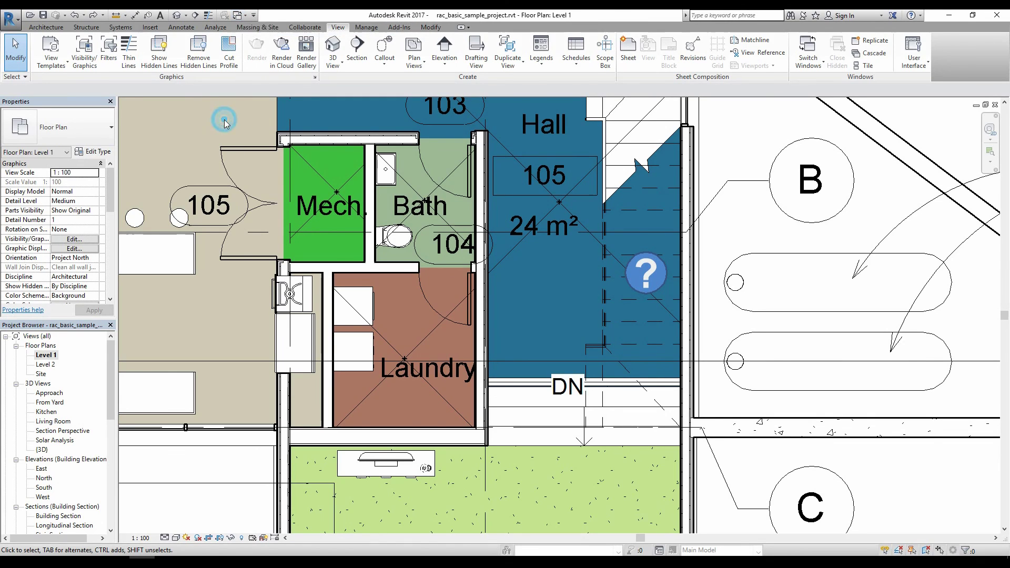
Review the Quick Access Toolbar customization options without changing any
click(254, 16)
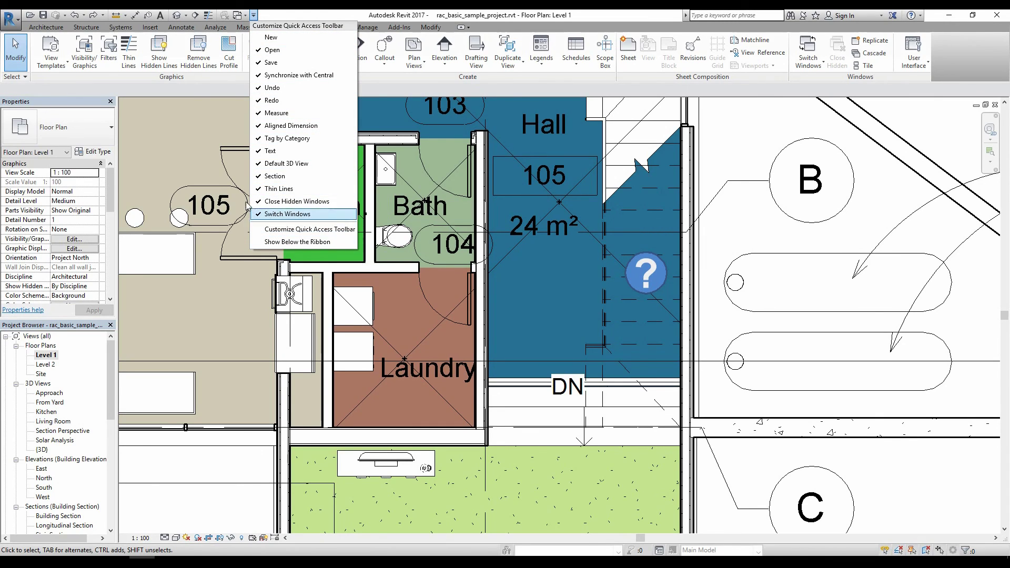
click(167, 166)
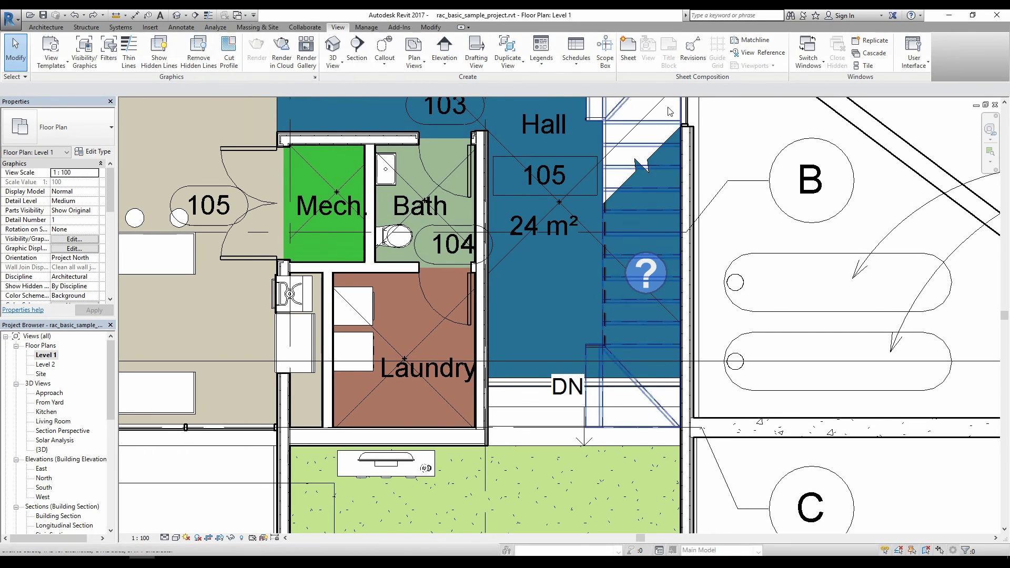
Examine the kitchen island and its stools up close and review the element selection options
scroll(794, 153, down, 5)
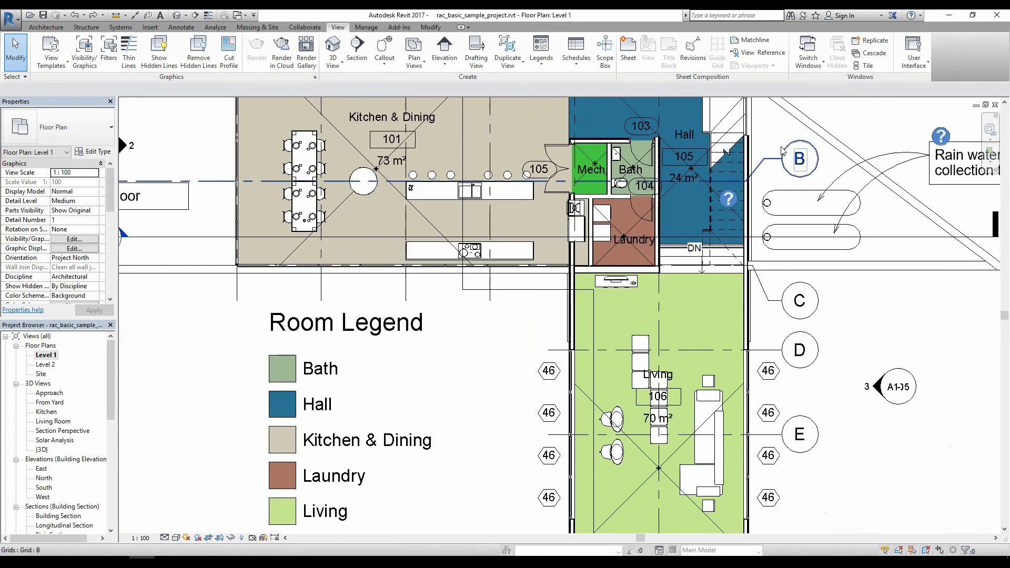
scroll(796, 221, down, 3)
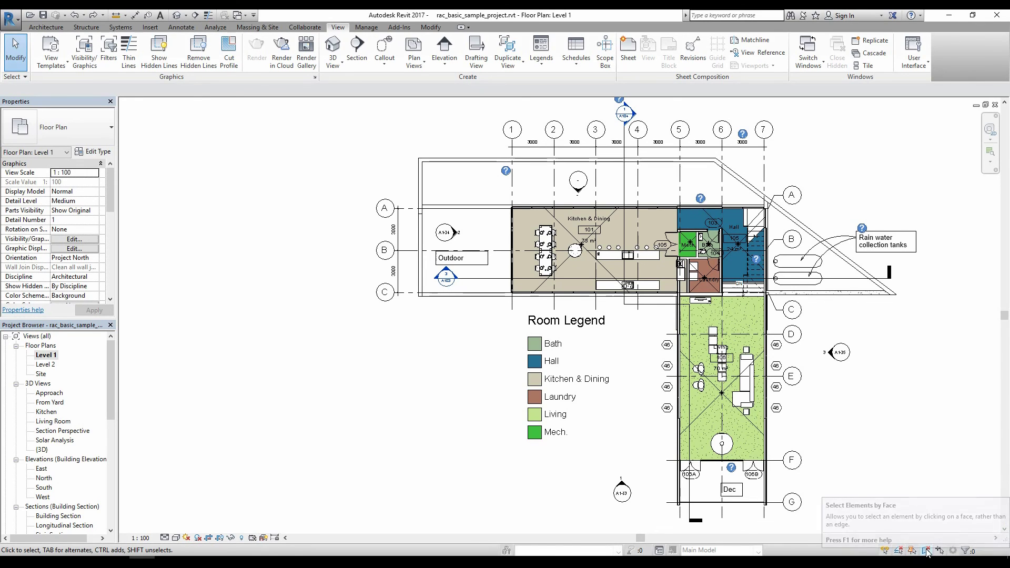
scroll(589, 264, up, 1)
scroll(684, 274, up, 10)
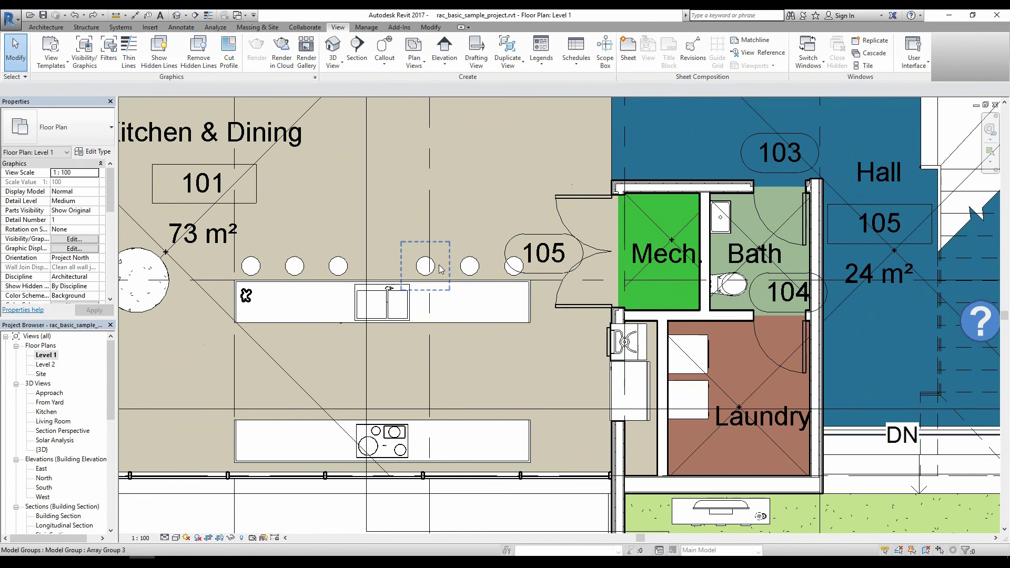
scroll(473, 291, up, 3)
middle_drag(595, 342, 734, 346)
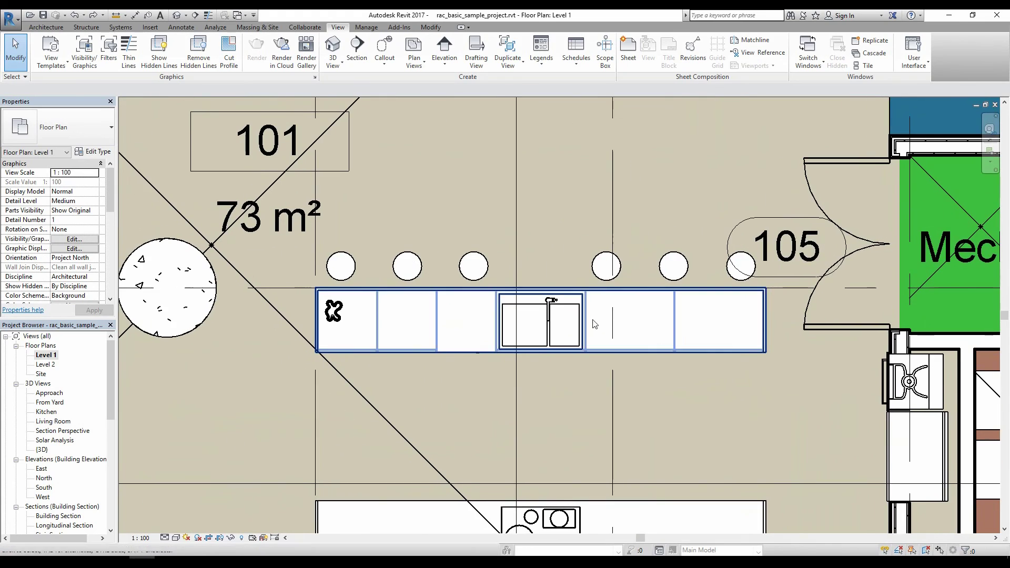
scroll(373, 317, up, 3)
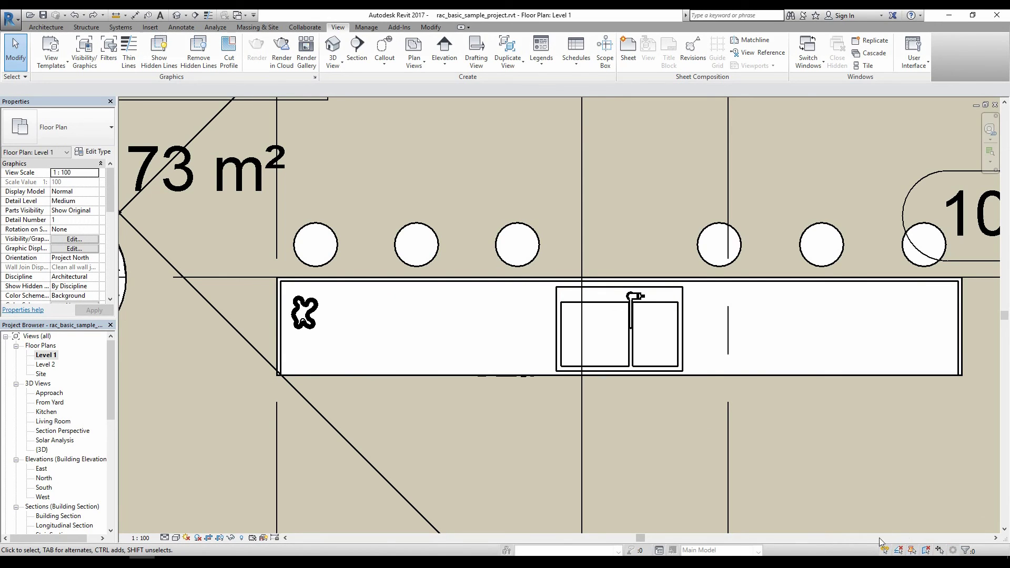
scroll(679, 316, up, 2)
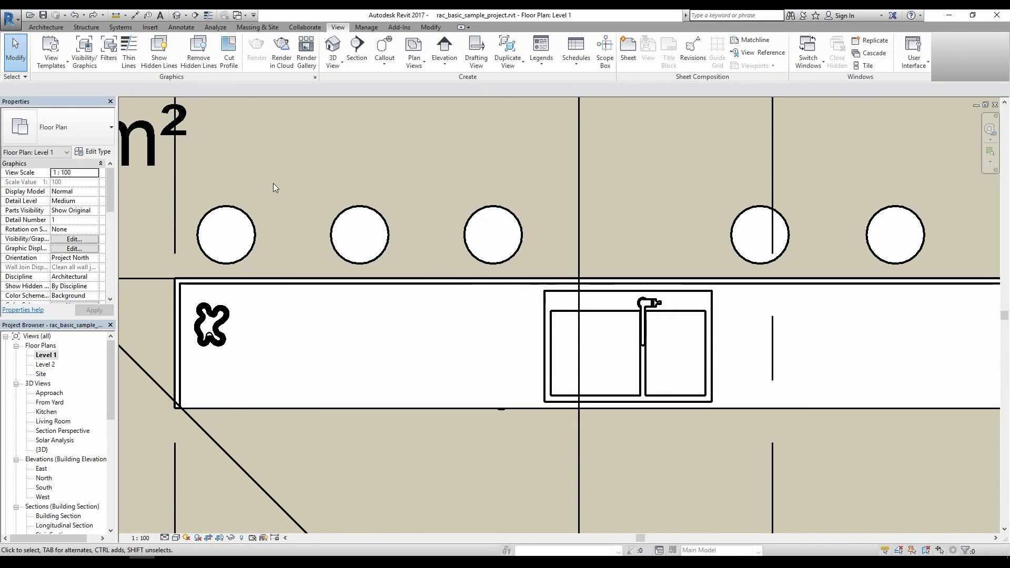
click(20, 77)
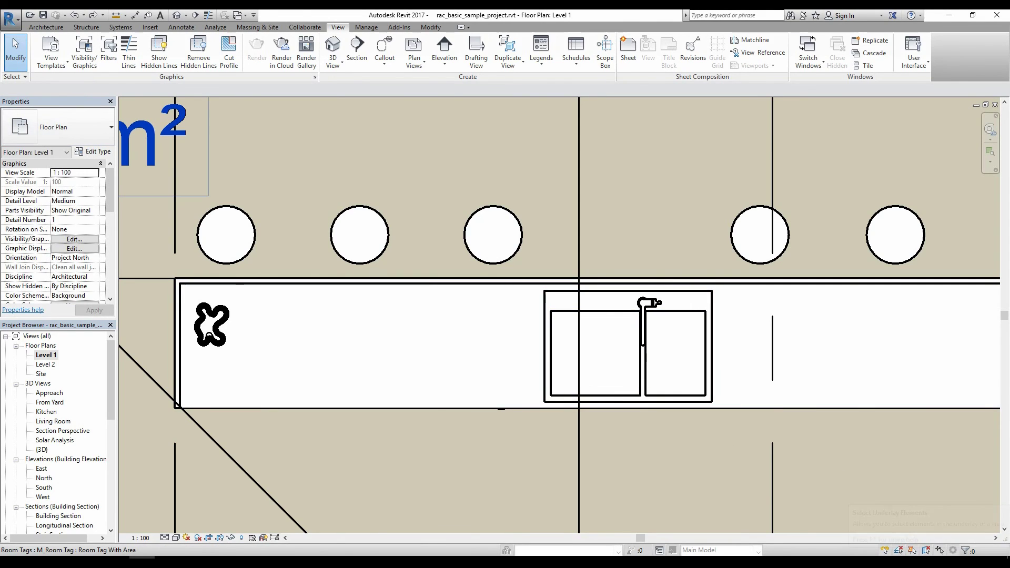
click(26, 77)
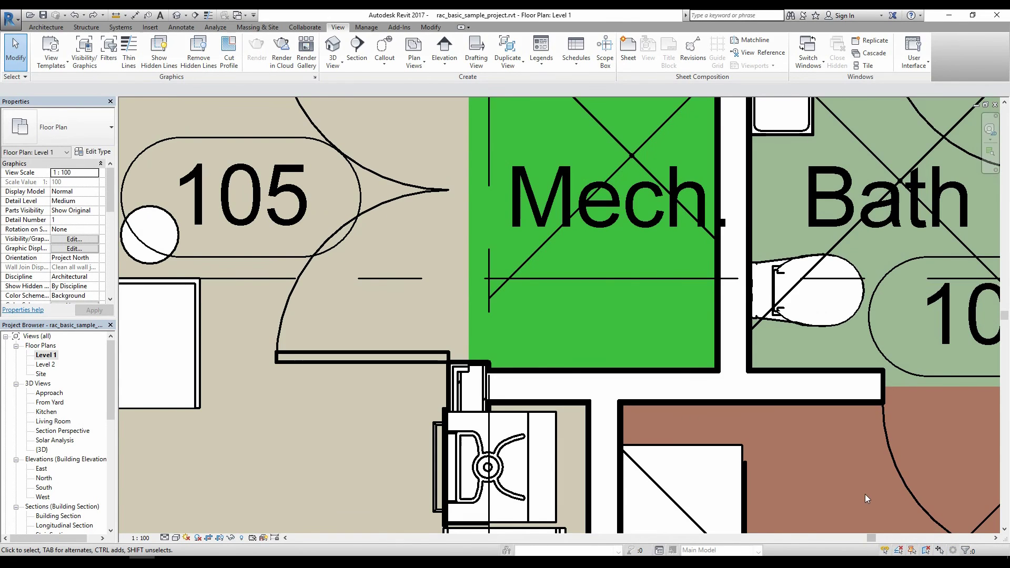
Examine the Mech. and Bath rooms, the kitchen island and the dining table on the Level 1 plan
scroll(867, 499, down, 3)
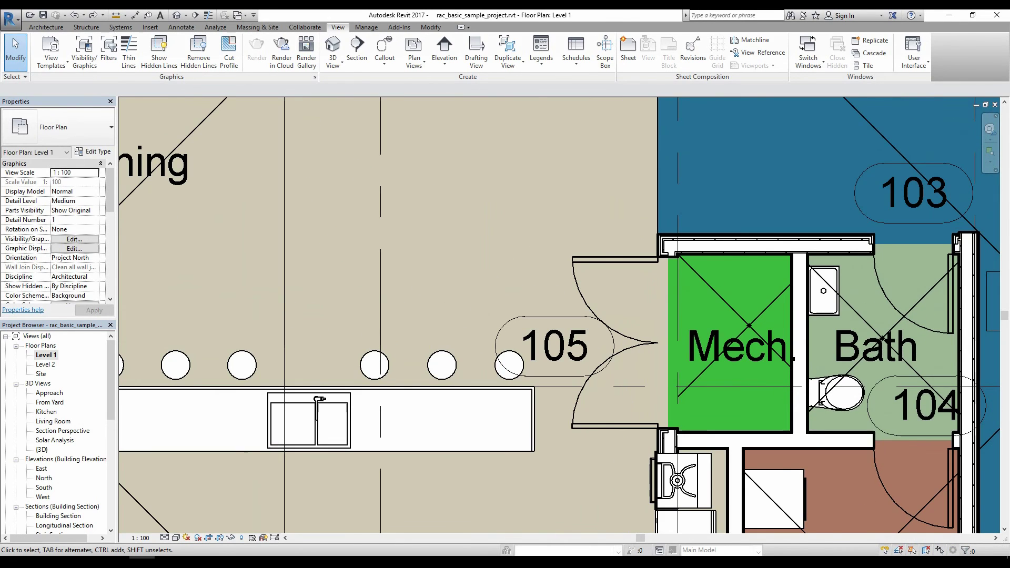
scroll(866, 499, down, 2)
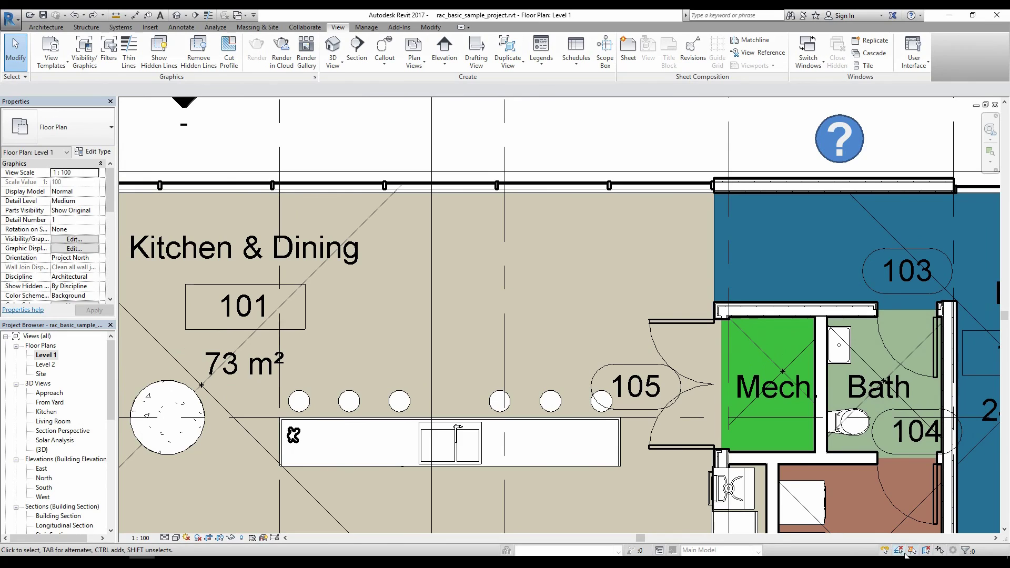
scroll(593, 429, down, 4)
middle_drag(530, 368, 724, 328)
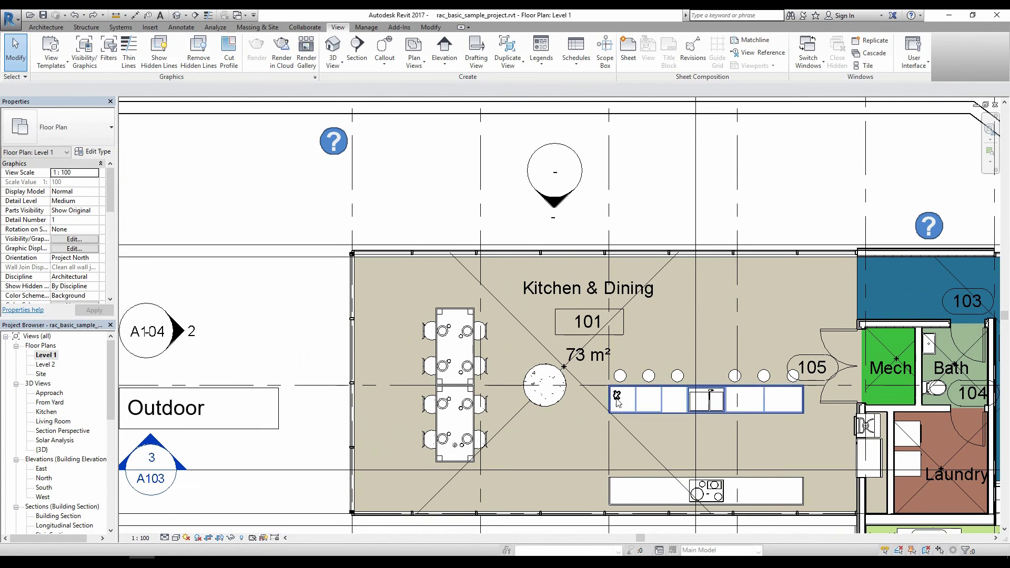
scroll(569, 450, down, 2)
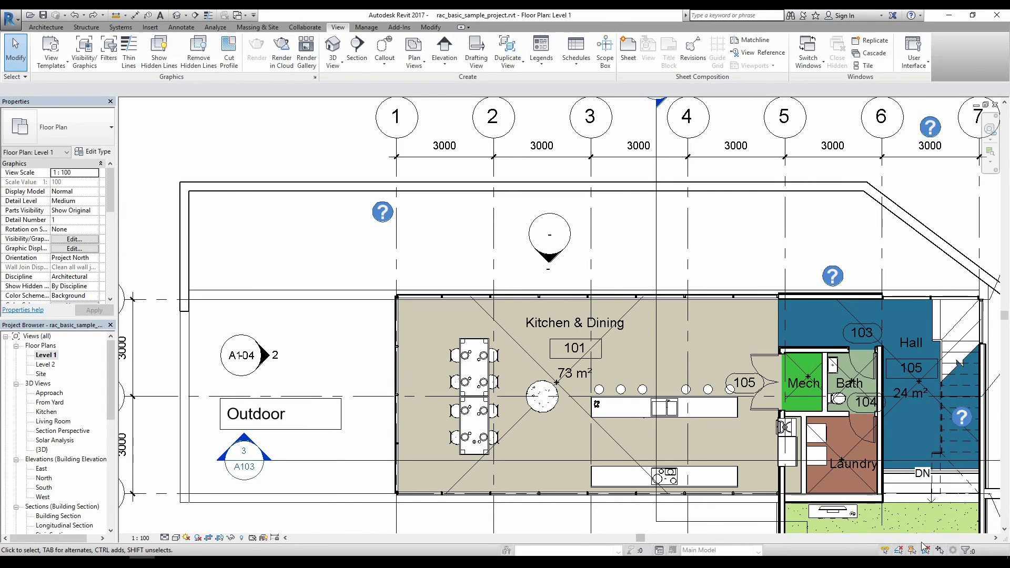
scroll(496, 382, up, 2)
scroll(455, 373, up, 5)
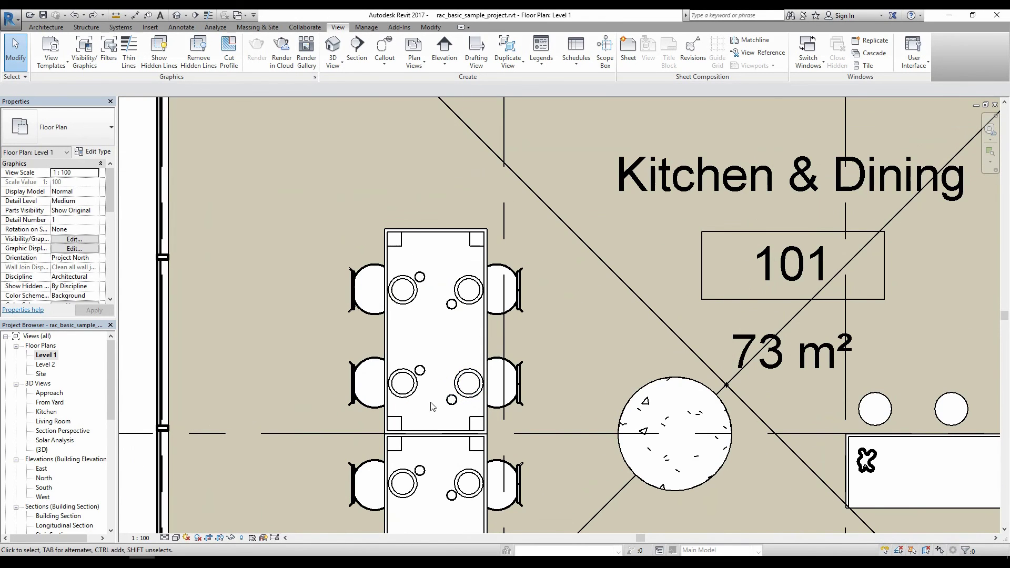
scroll(473, 398, down, 2)
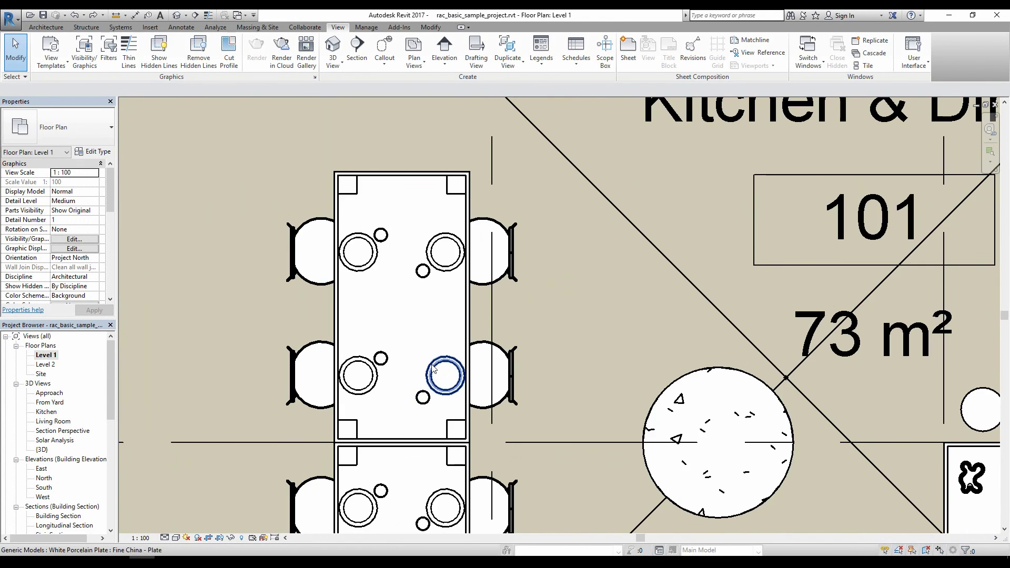
scroll(433, 367, down, 3)
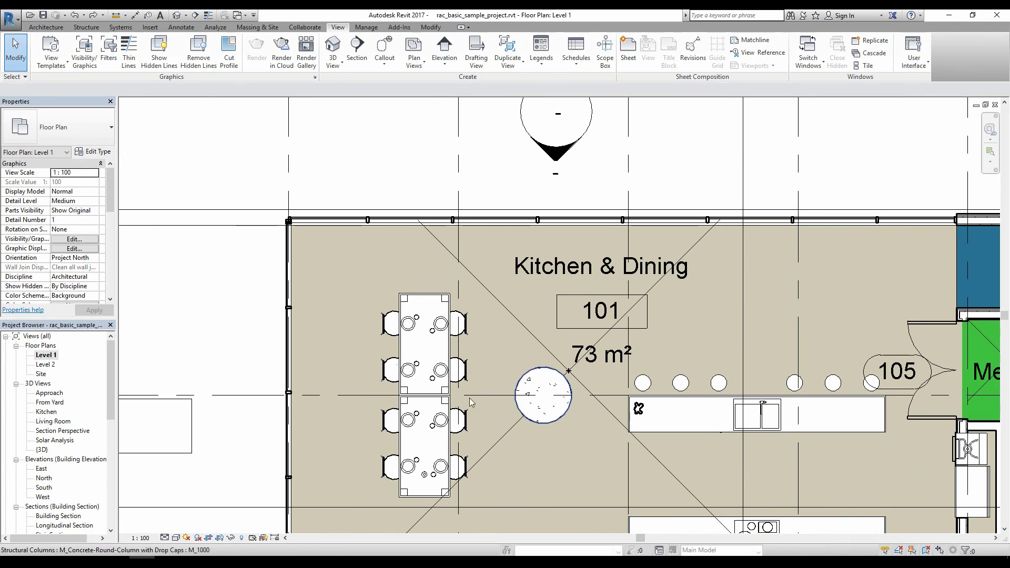
Open the Visibility/Graphic Overrides for the Level 1 floor plan and review the list of model categories
scroll(495, 399, down, 2)
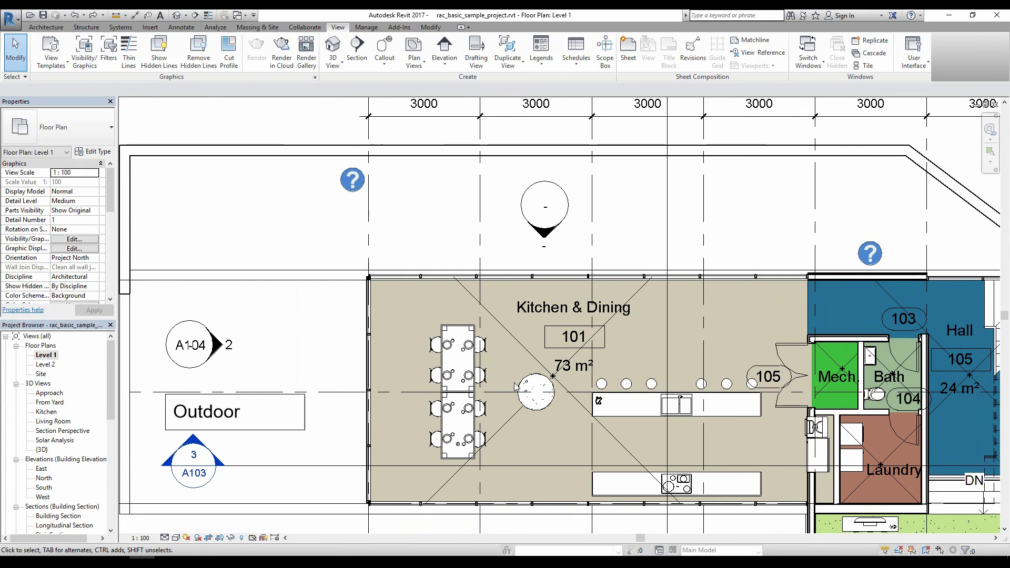
scroll(505, 390, down, 2)
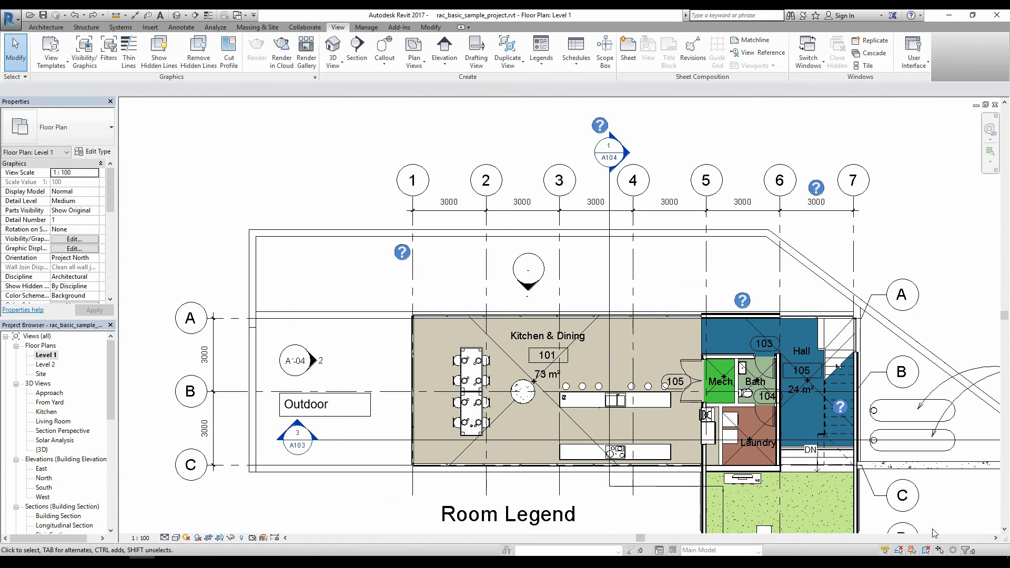
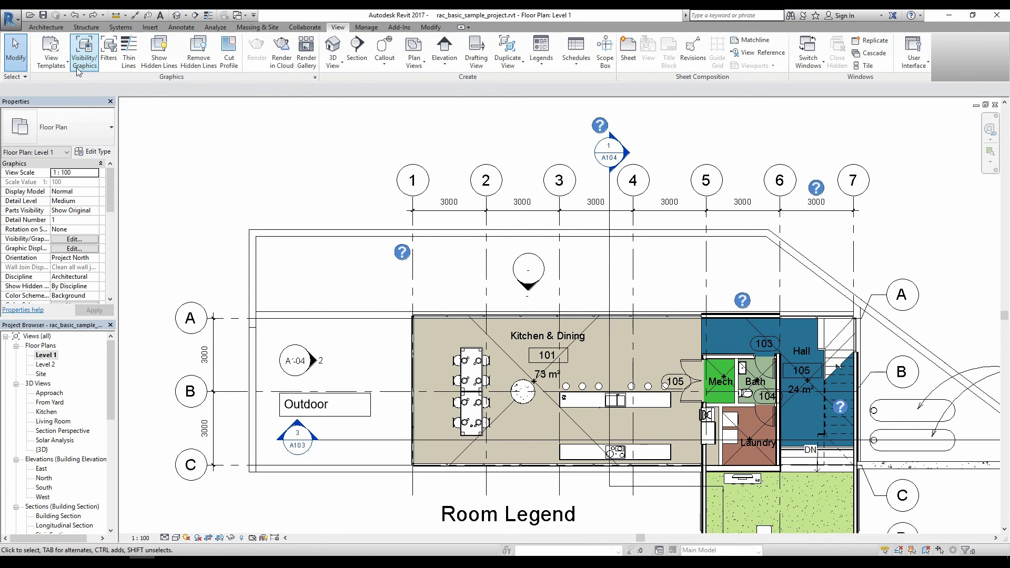
key(v)
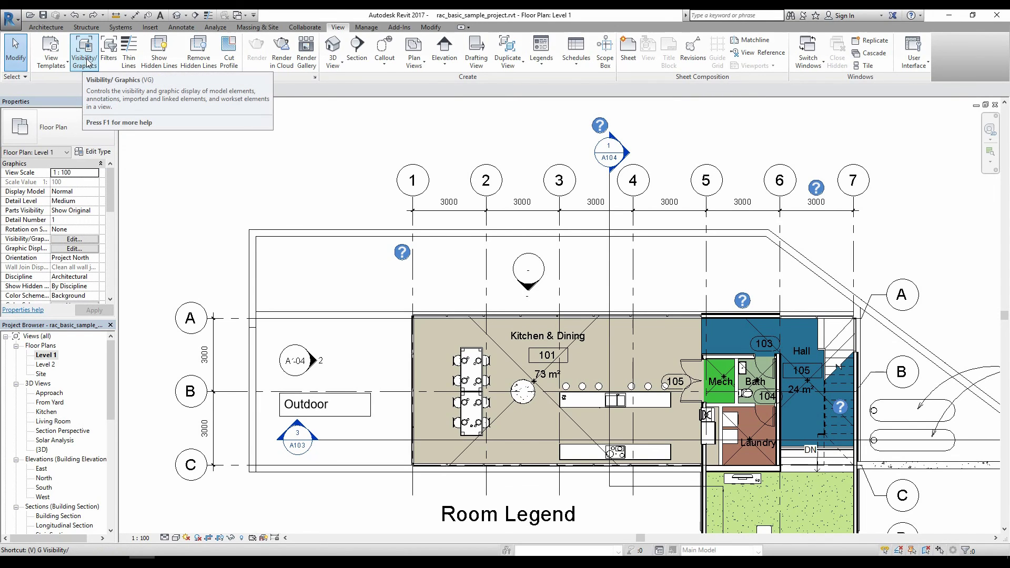
key(g)
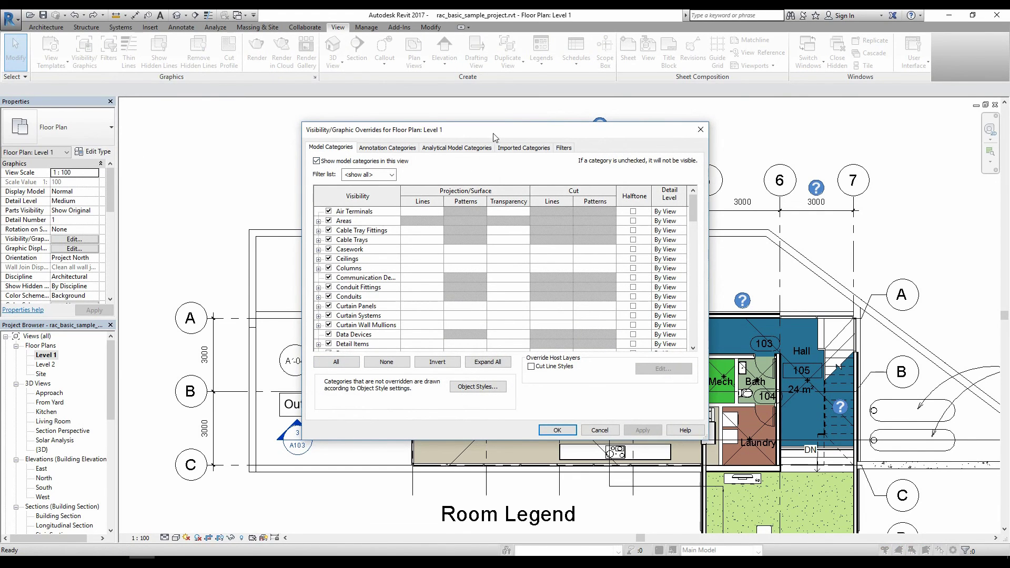
drag(493, 138, 432, 99)
scroll(362, 267, down, 3)
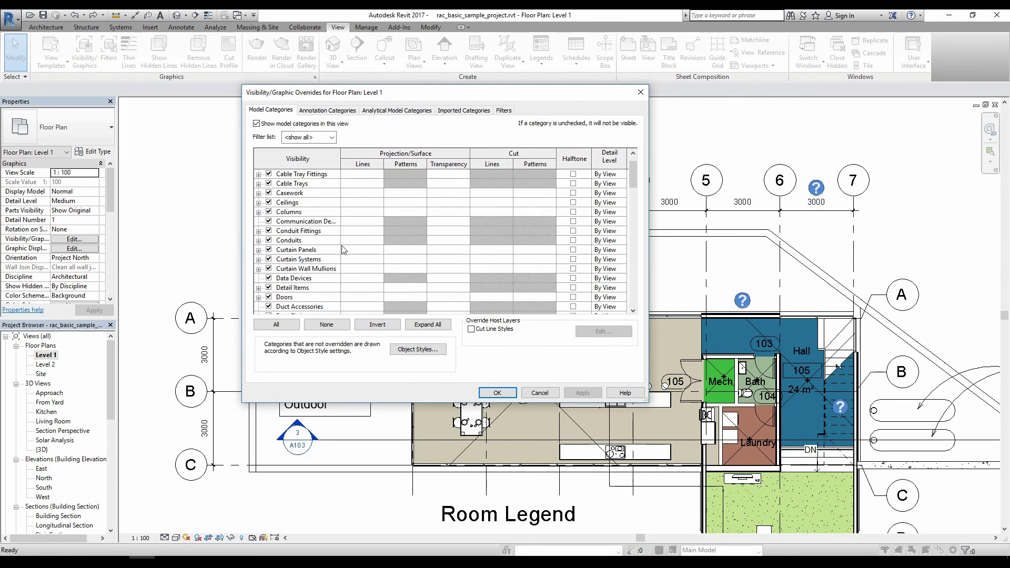
drag(635, 184, 475, 193)
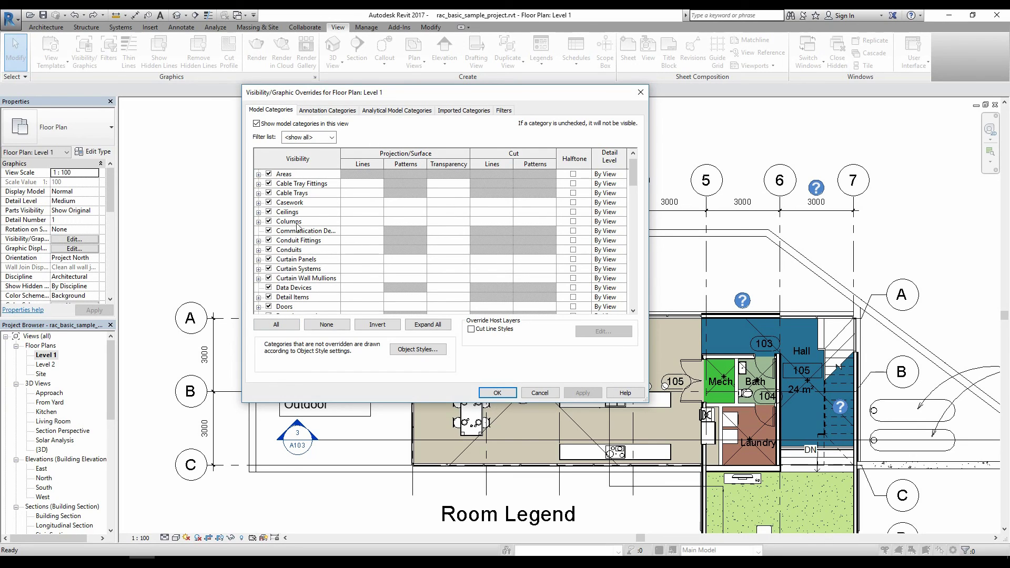
Turn off the visibility of all model categories in the Level 1 plan and apply the change
click(288, 325)
click(269, 222)
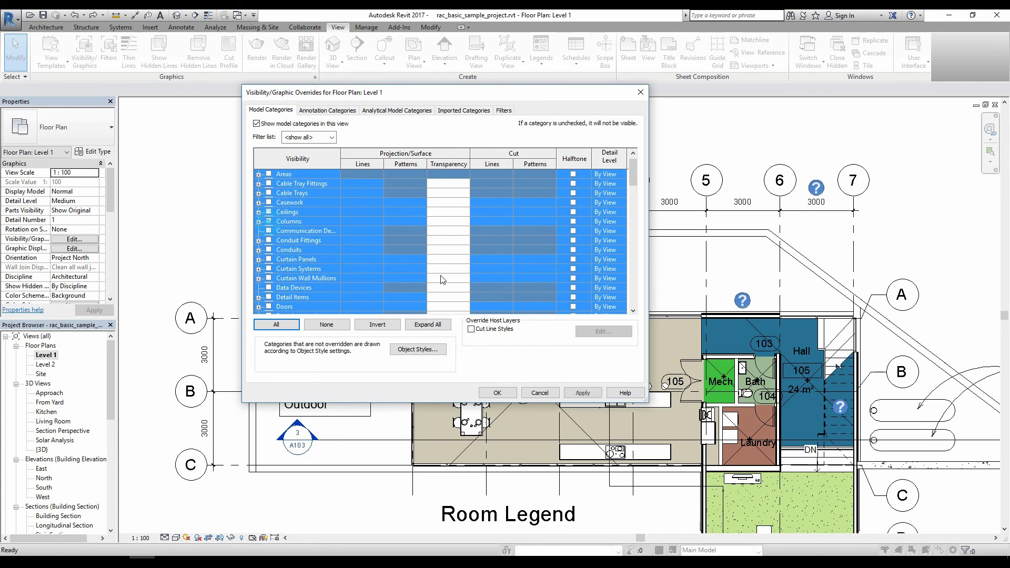
click(582, 392)
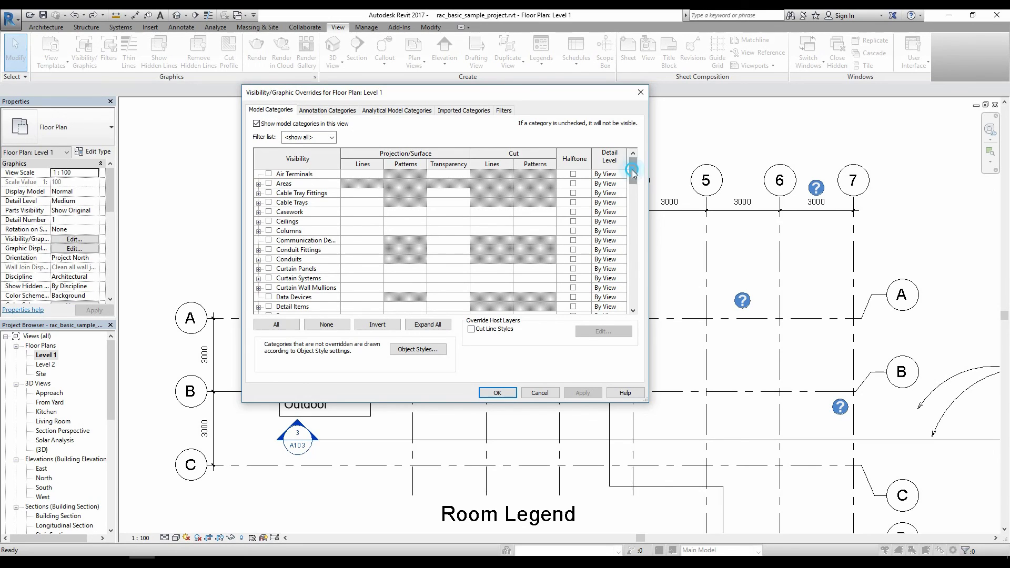
Look through the full model category list, make all model categories visible again and apply
drag(633, 174, 626, 312)
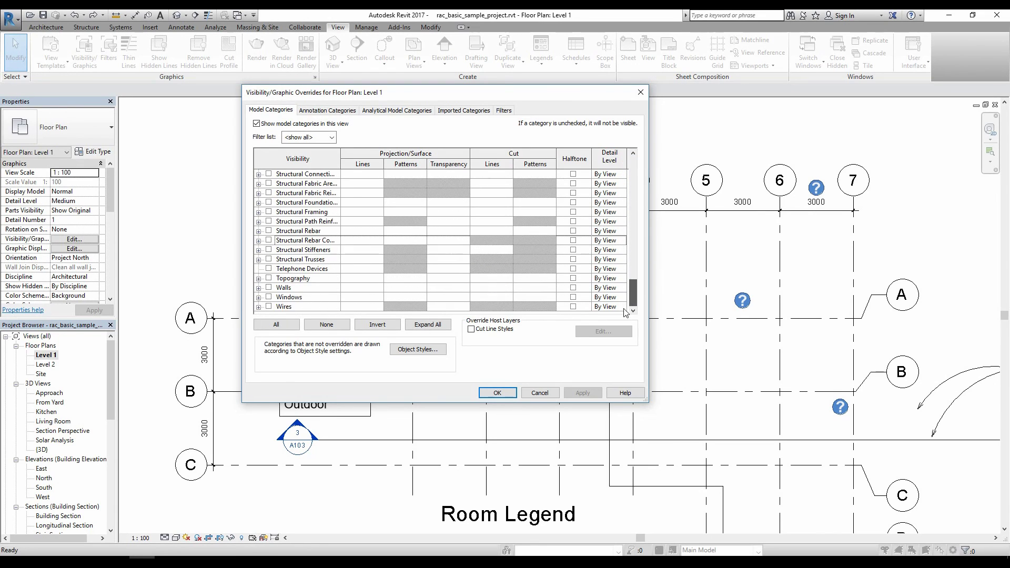
scroll(532, 174, up, 15)
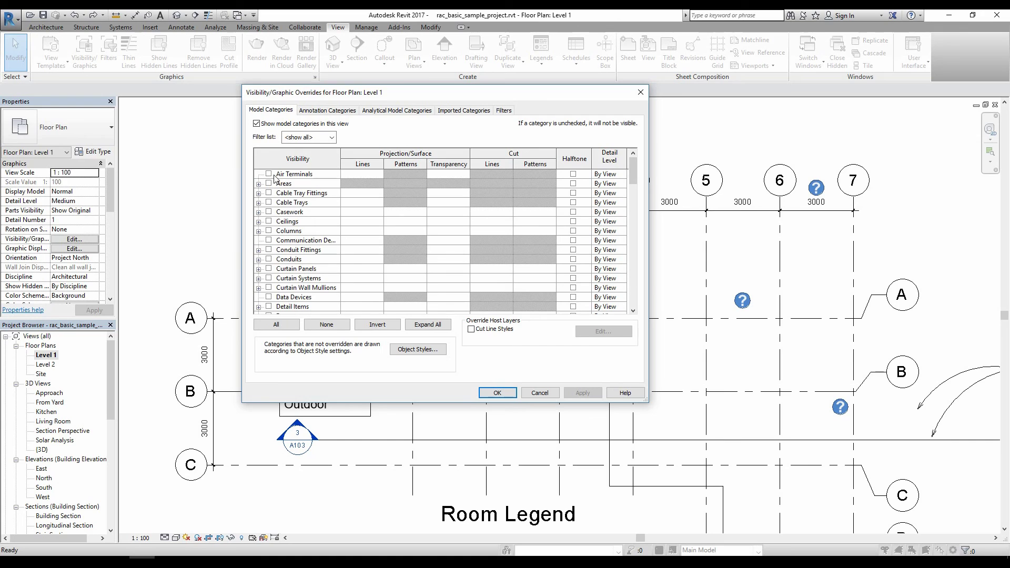
click(274, 326)
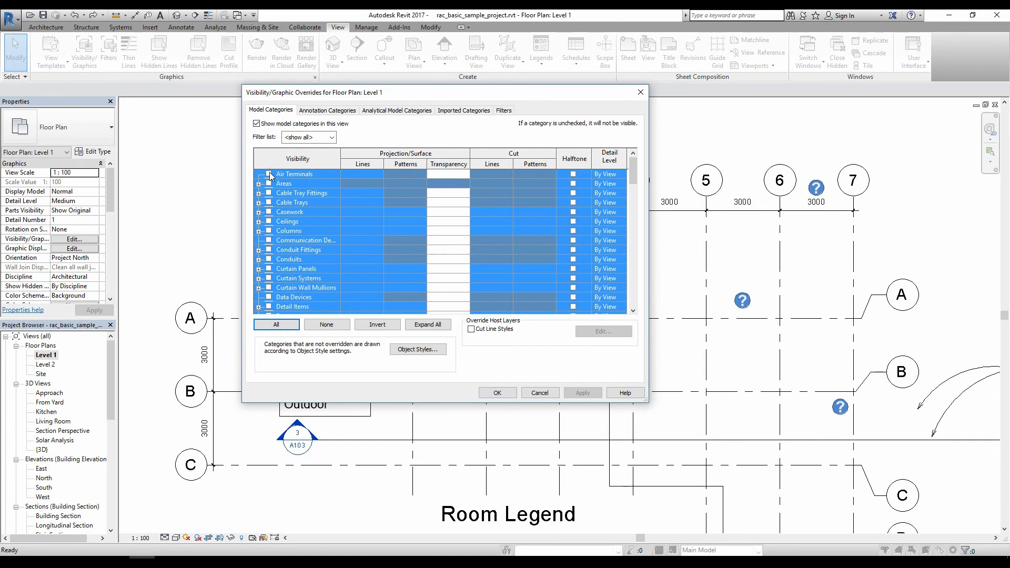
click(581, 389)
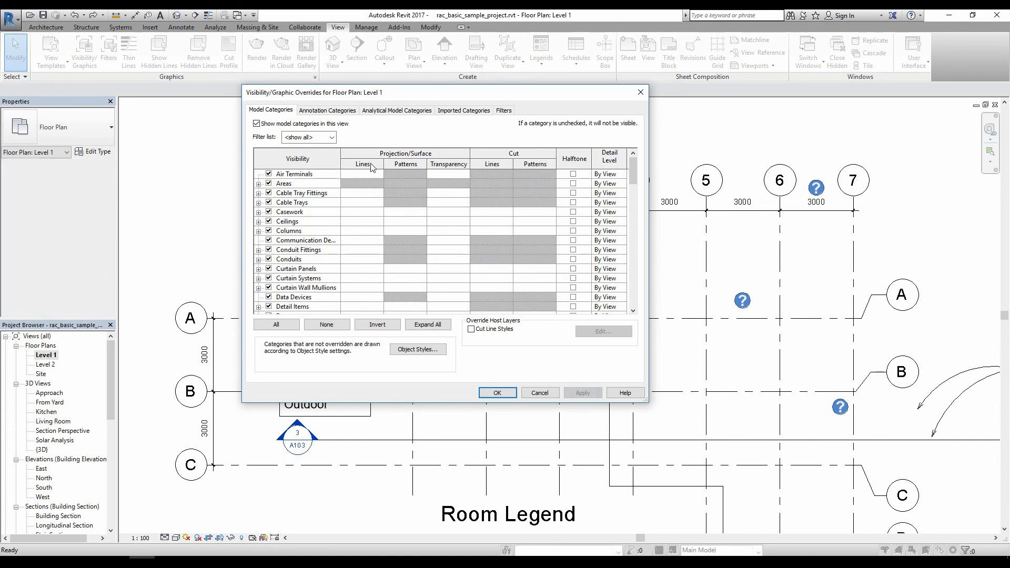
Turn off the visibility of all annotation categories in the Level 1 plan and apply the change
click(313, 112)
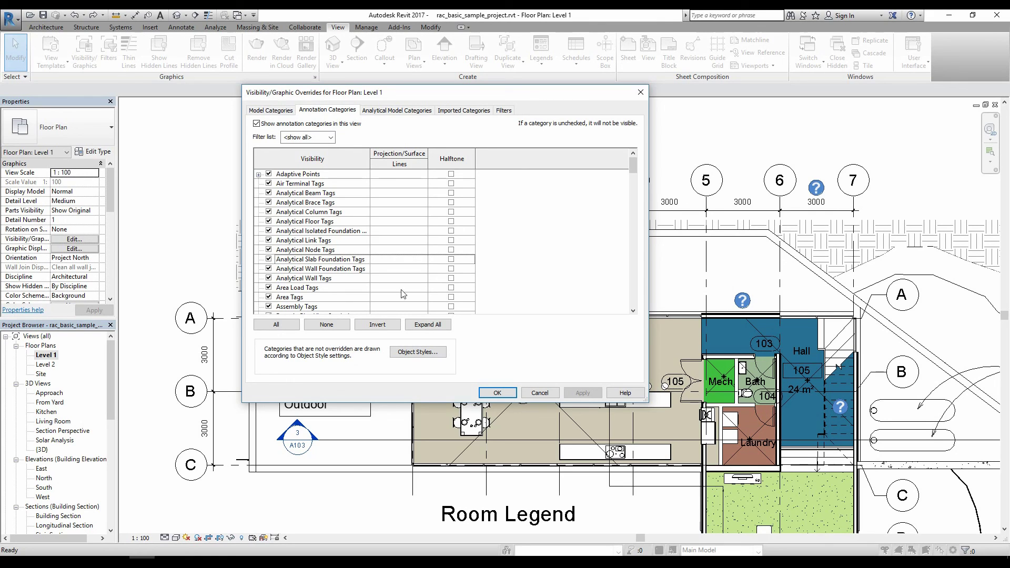
click(284, 323)
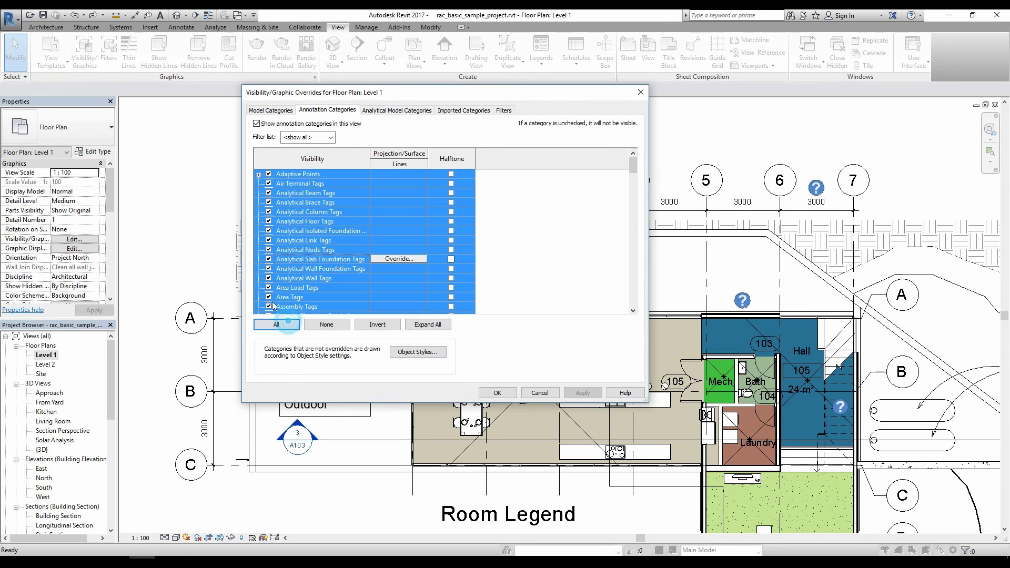
click(268, 298)
click(275, 324)
click(269, 298)
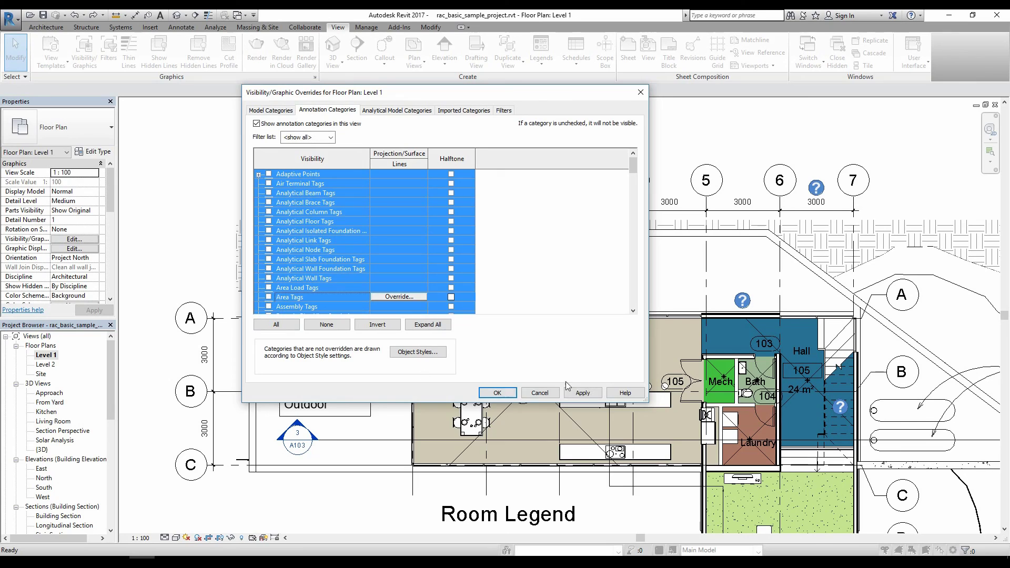
click(583, 392)
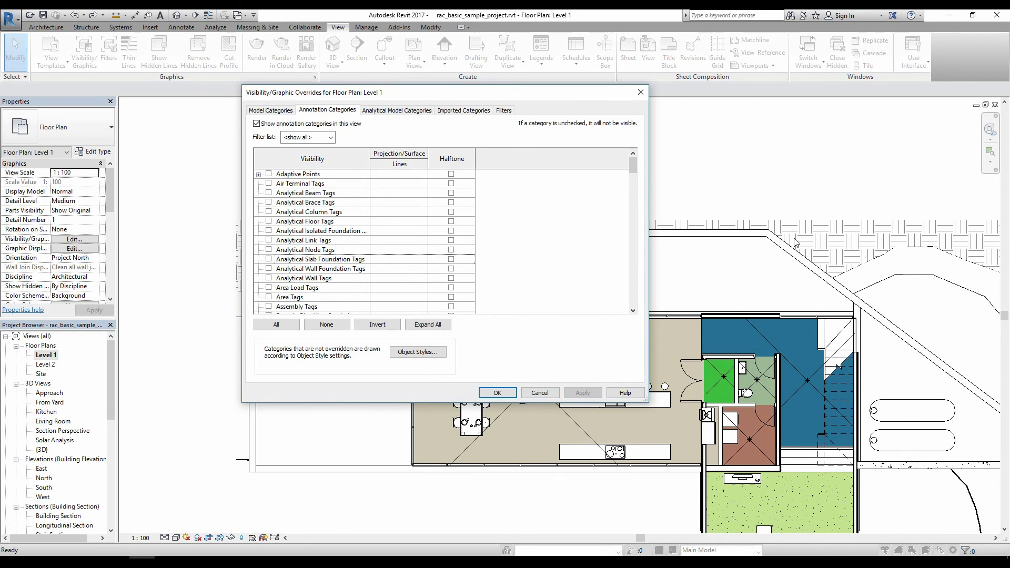
Make all annotation categories visible again in the Level 1 plan and apply
click(276, 325)
click(268, 307)
click(582, 392)
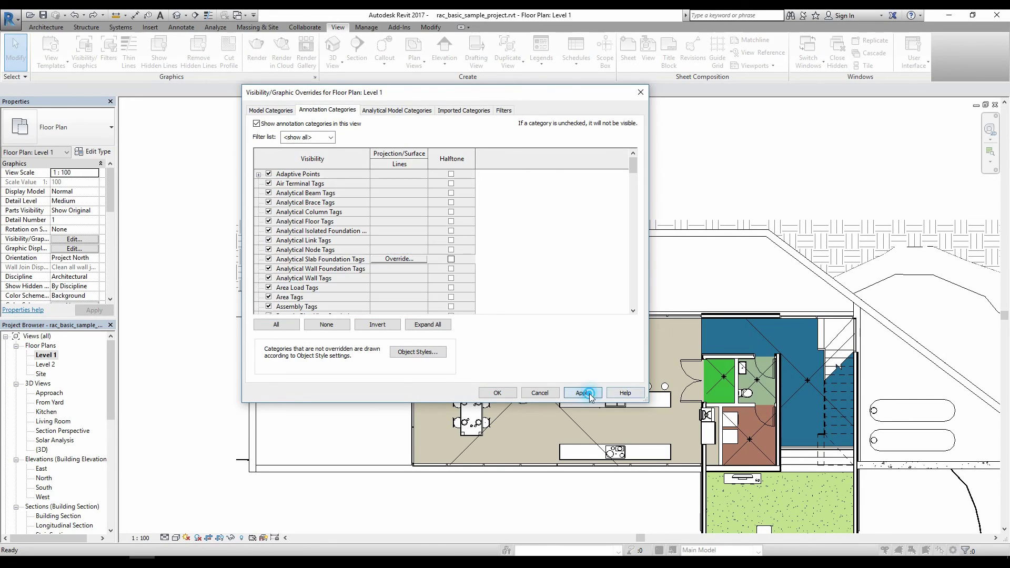
Review the analytical model categories in the Level 1 visibility overrides, from Analytical Beams through Structural Loads
click(396, 110)
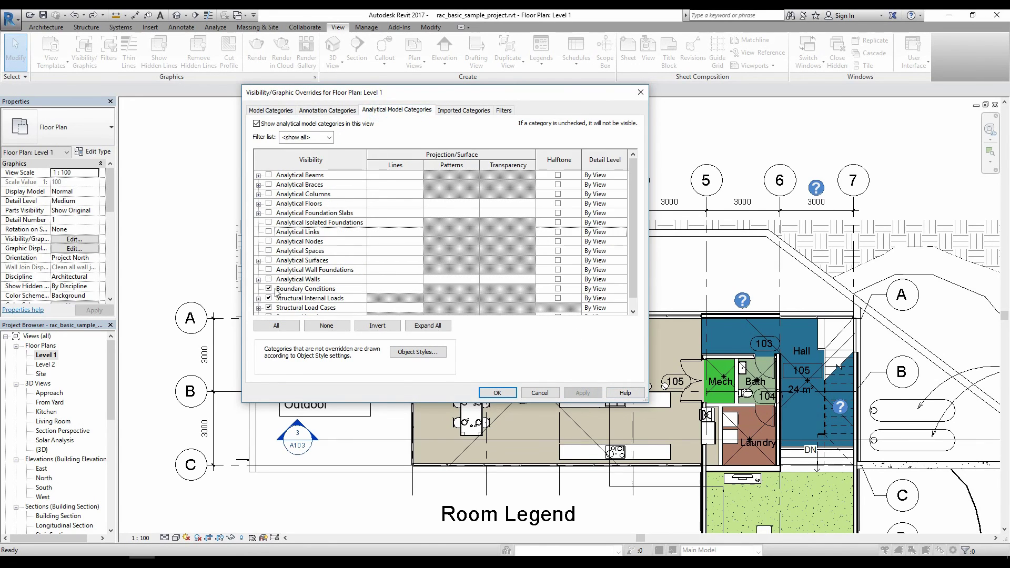
scroll(634, 195, down, 1)
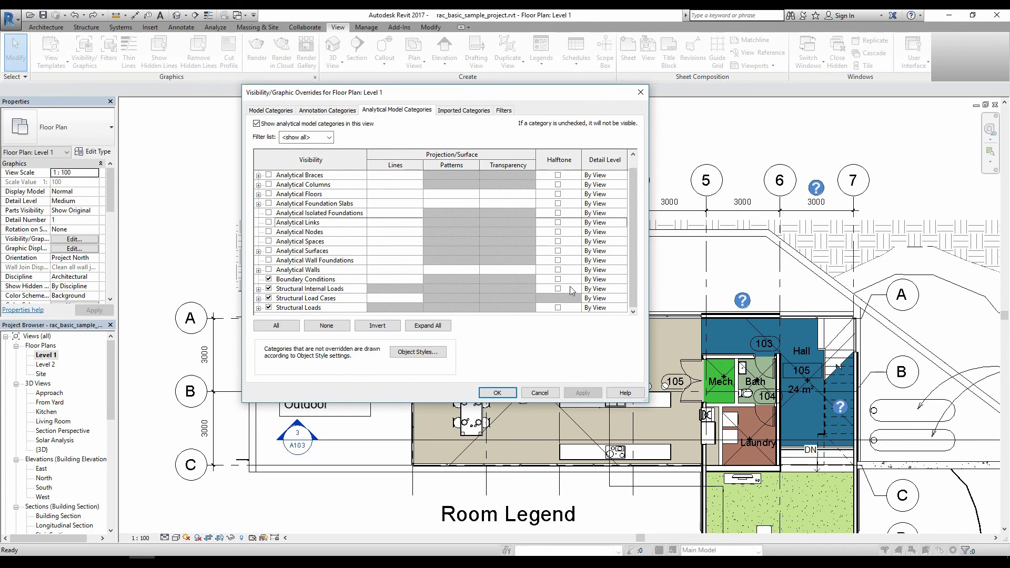
scroll(337, 286, up, 1)
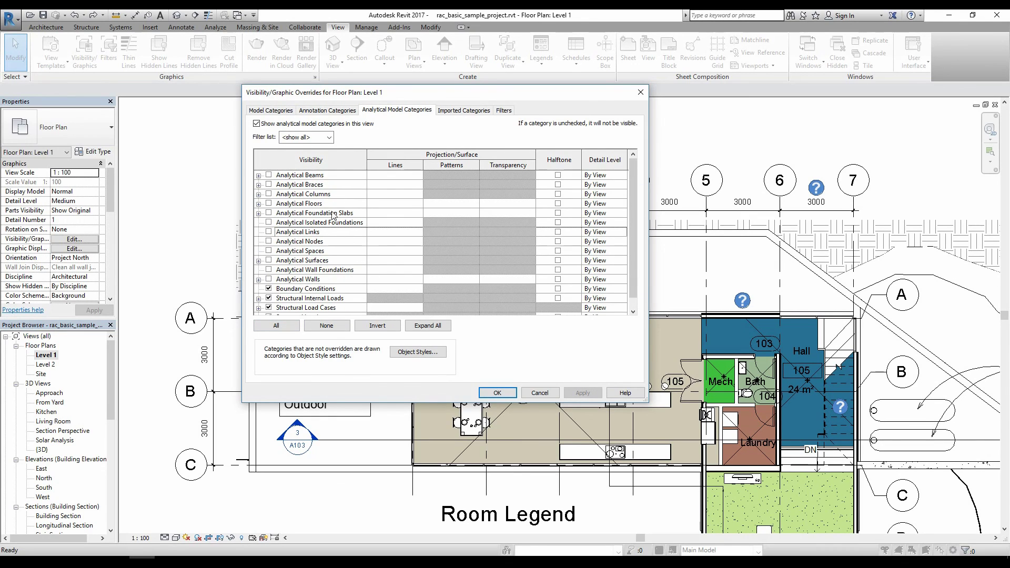
scroll(309, 244, down, 1)
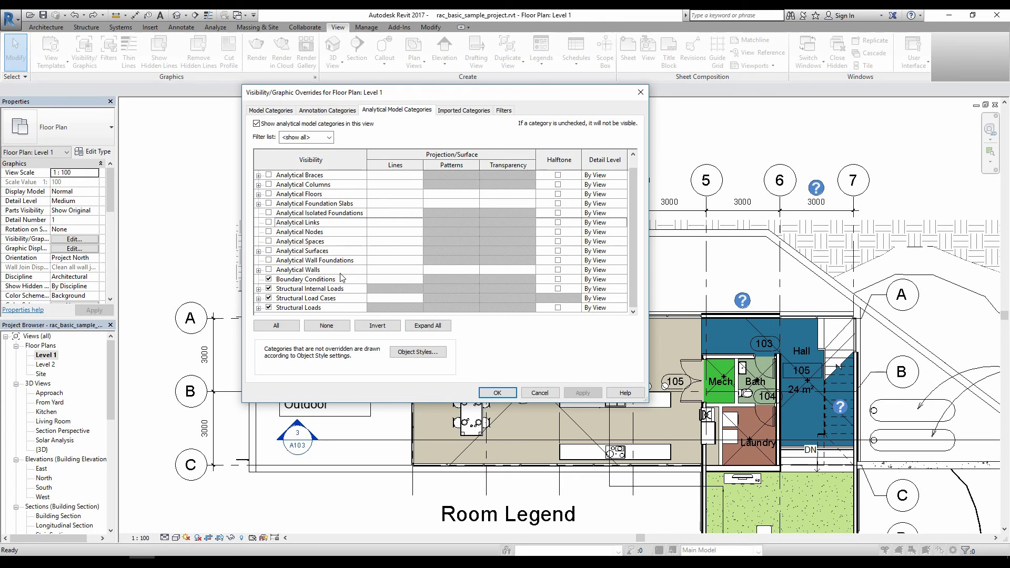
scroll(324, 274, up, 1)
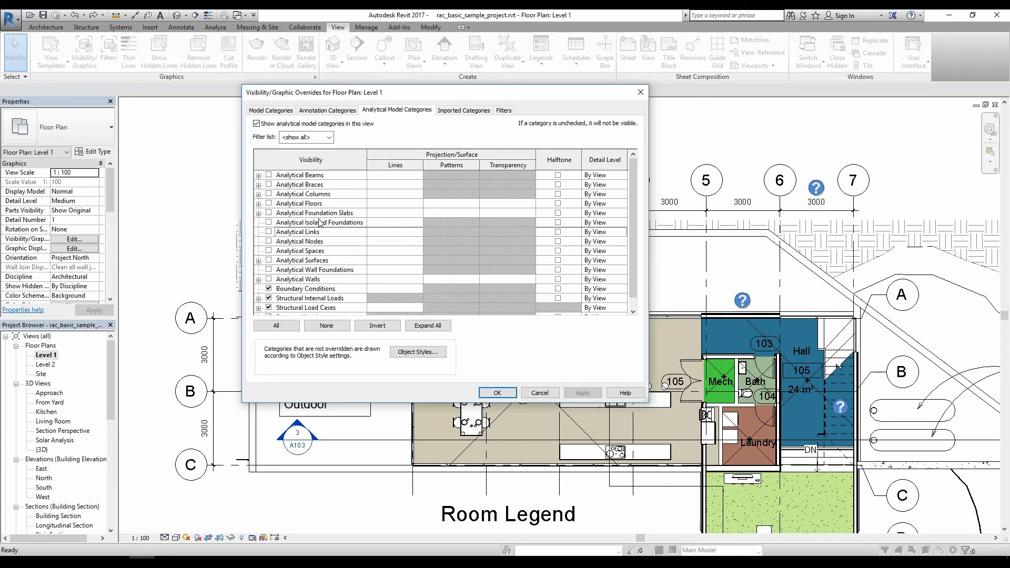
Review the imported categories and the filters available to add, then cancel the visibility overrides without adding a filter
click(457, 110)
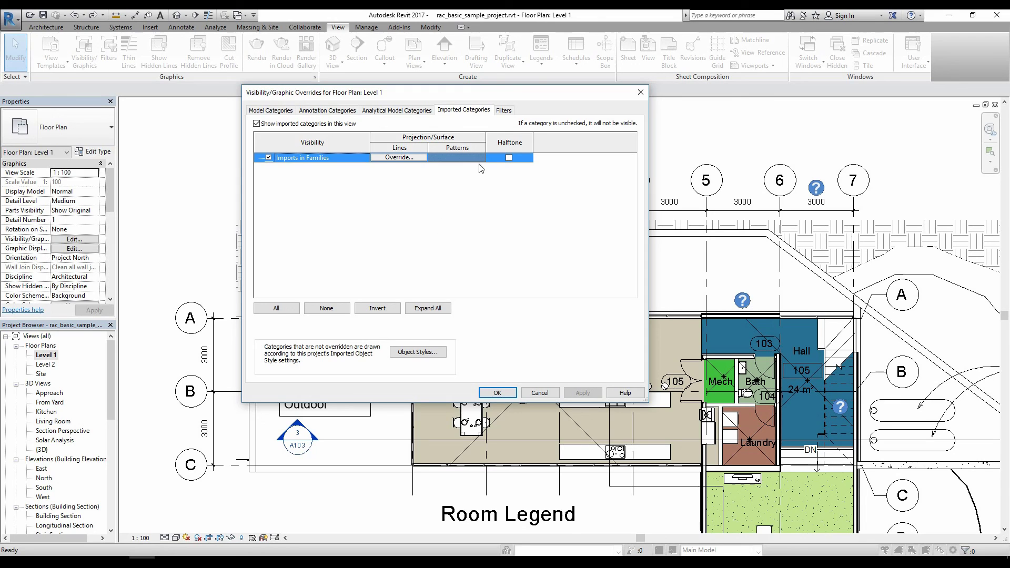
click(505, 111)
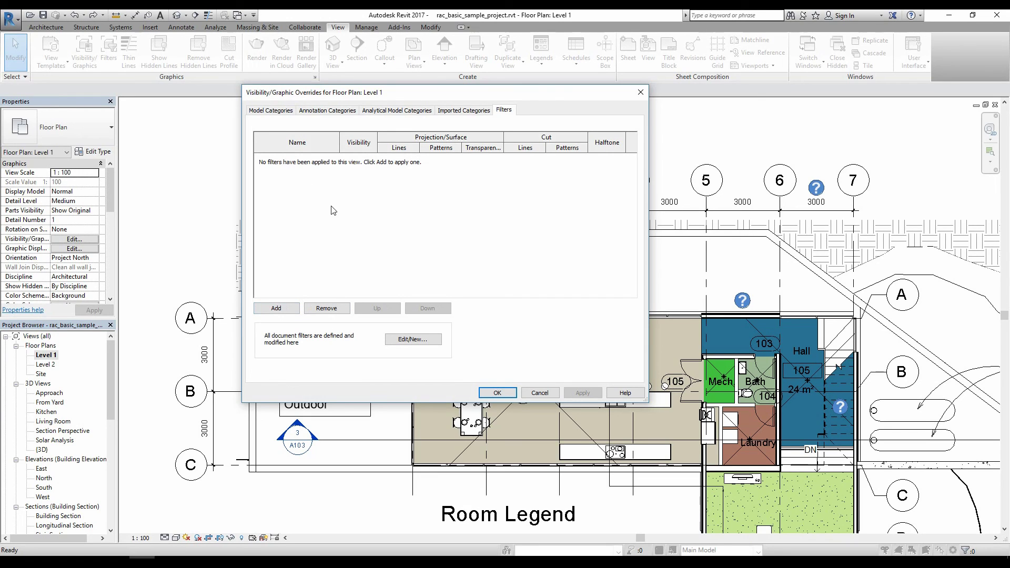
click(273, 310)
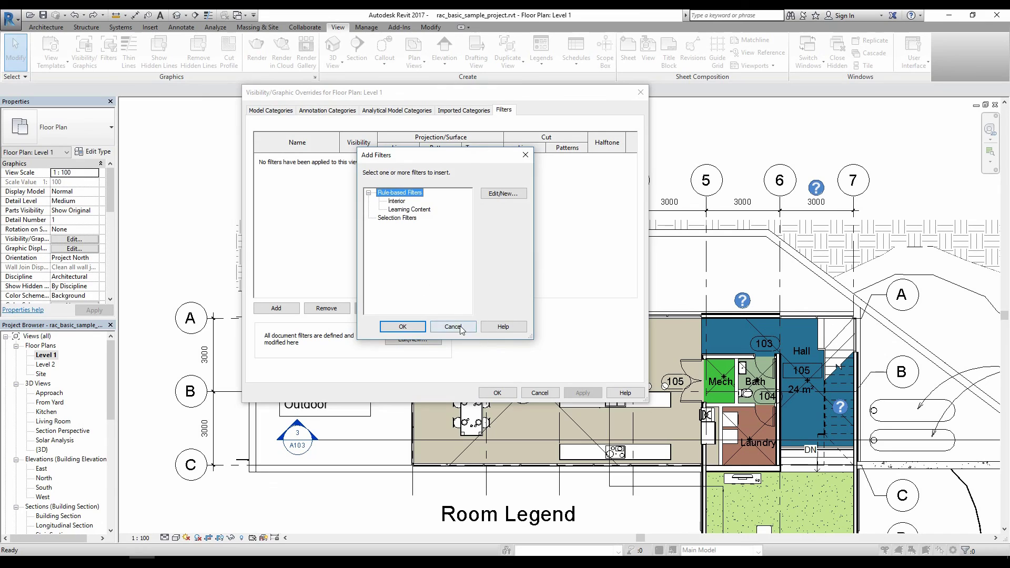
click(453, 326)
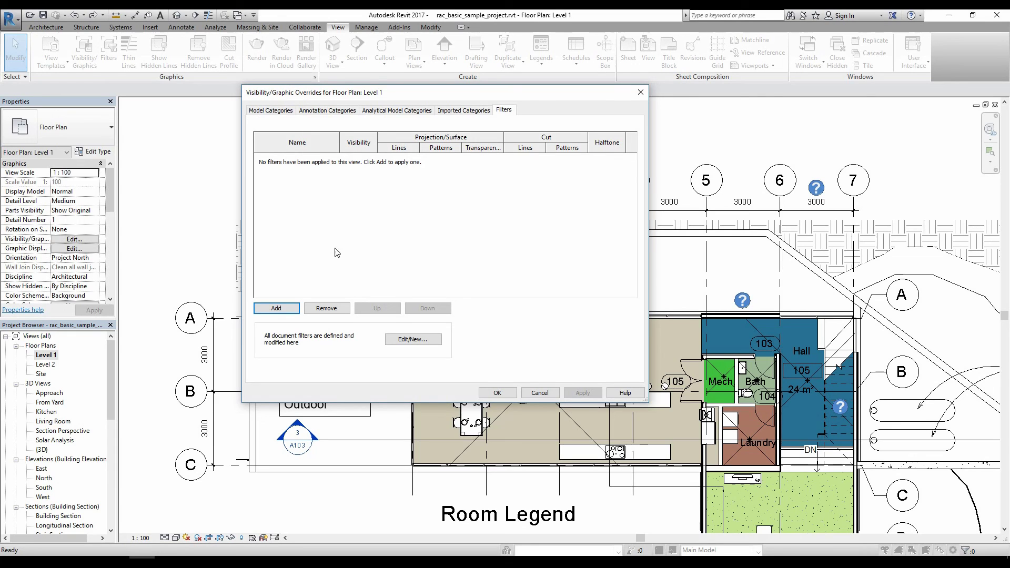
click(540, 393)
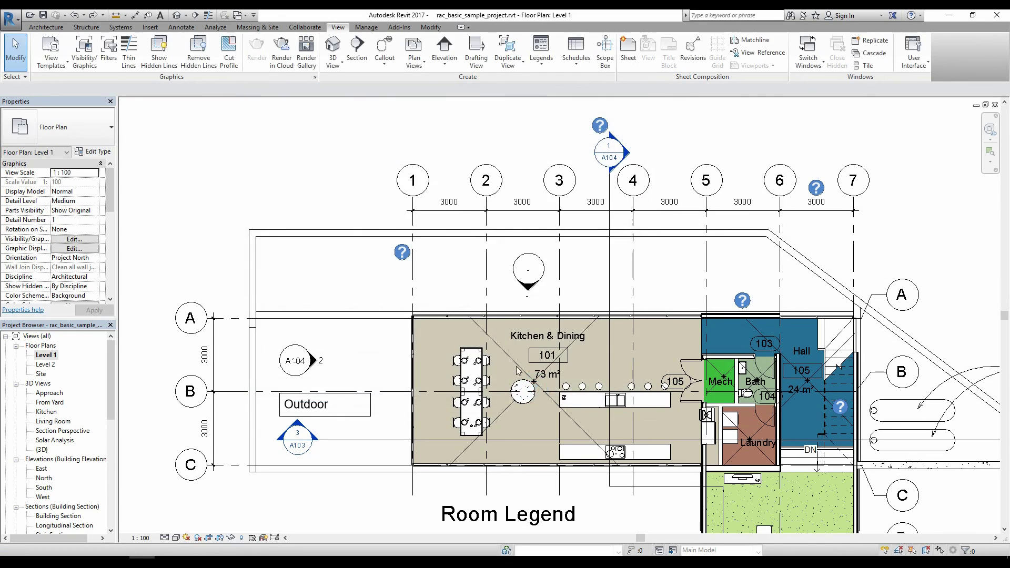
Select the upper dining table in the Kitchen & Dining room to view its properties, then clear the selection
scroll(476, 355, up, 3)
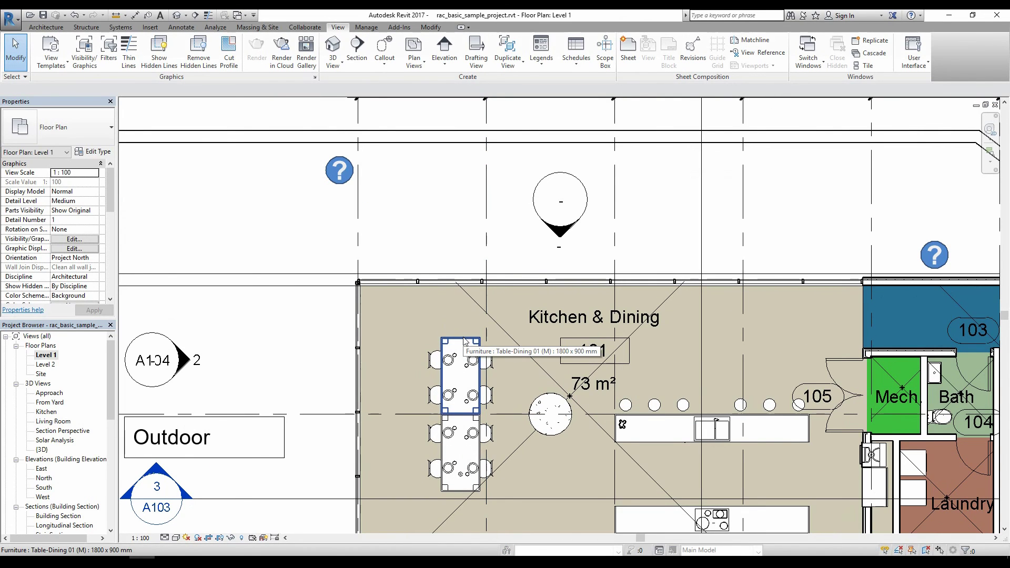
click(465, 341)
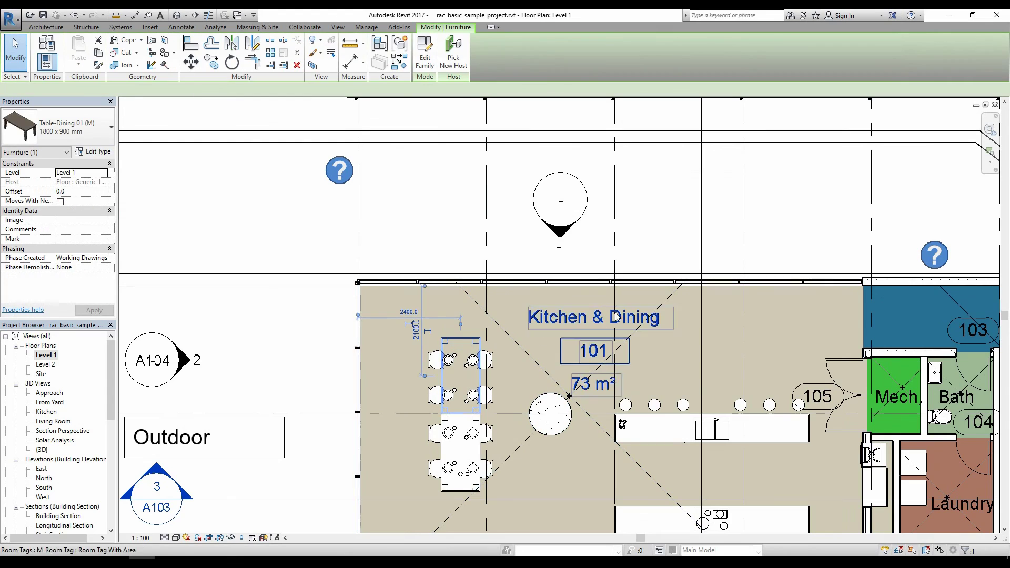
click(436, 216)
scroll(368, 315, down, 2)
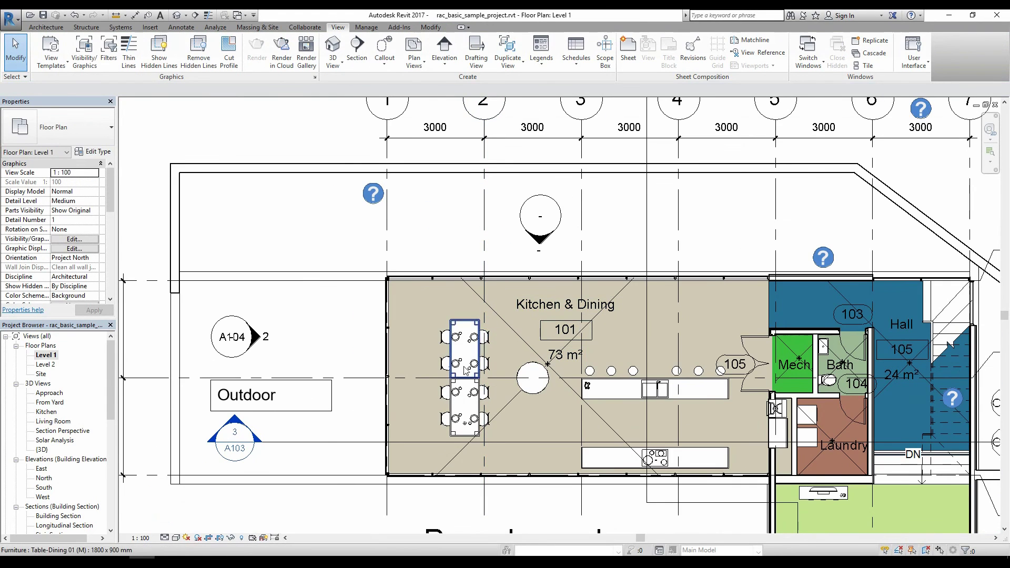
Compare the properties of the upper dining table and a dining chair by selecting each one, leaving nothing selected
scroll(367, 358, down, 2)
scroll(366, 358, up, 3)
click(366, 348)
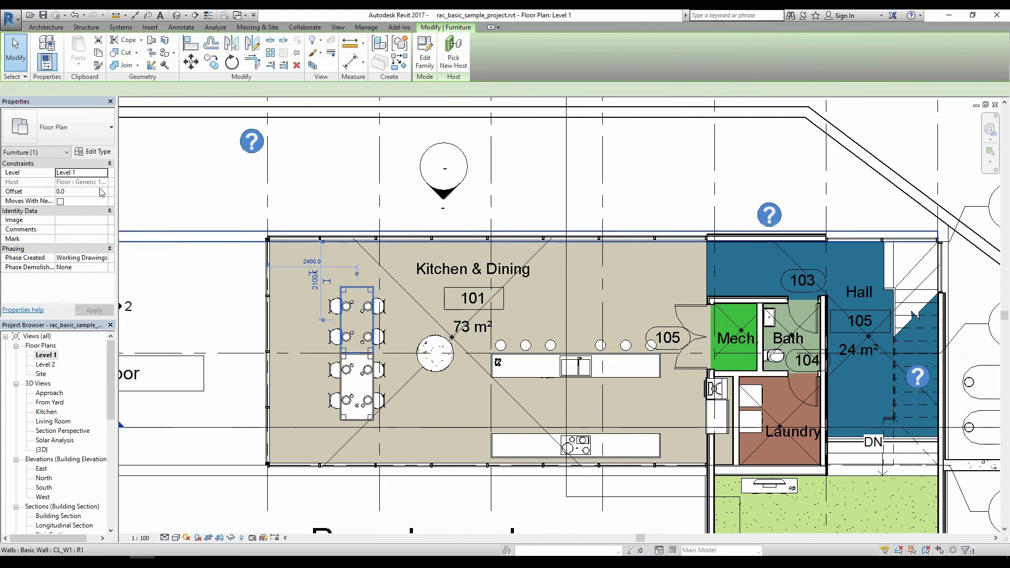
click(536, 276)
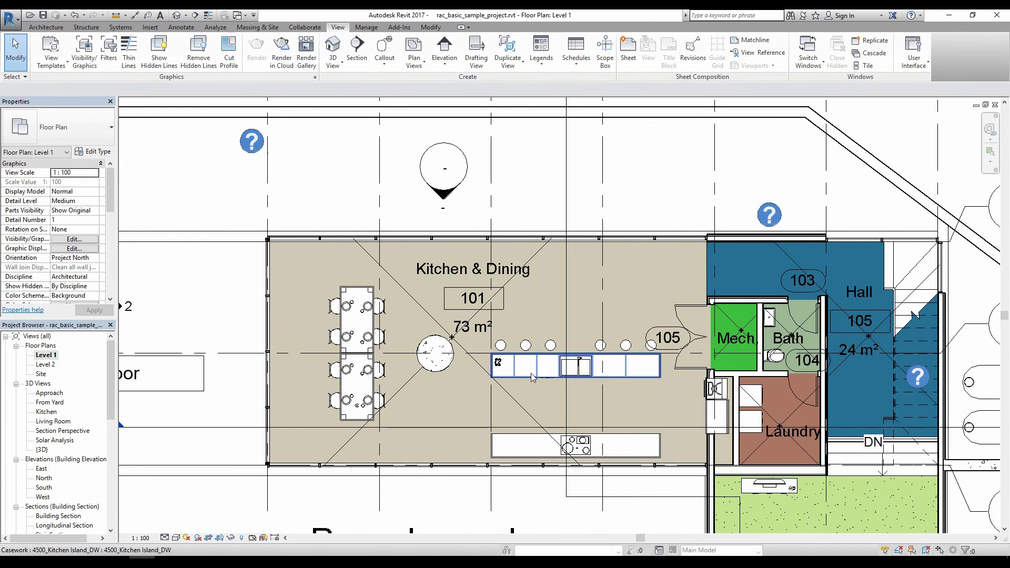
click(333, 369)
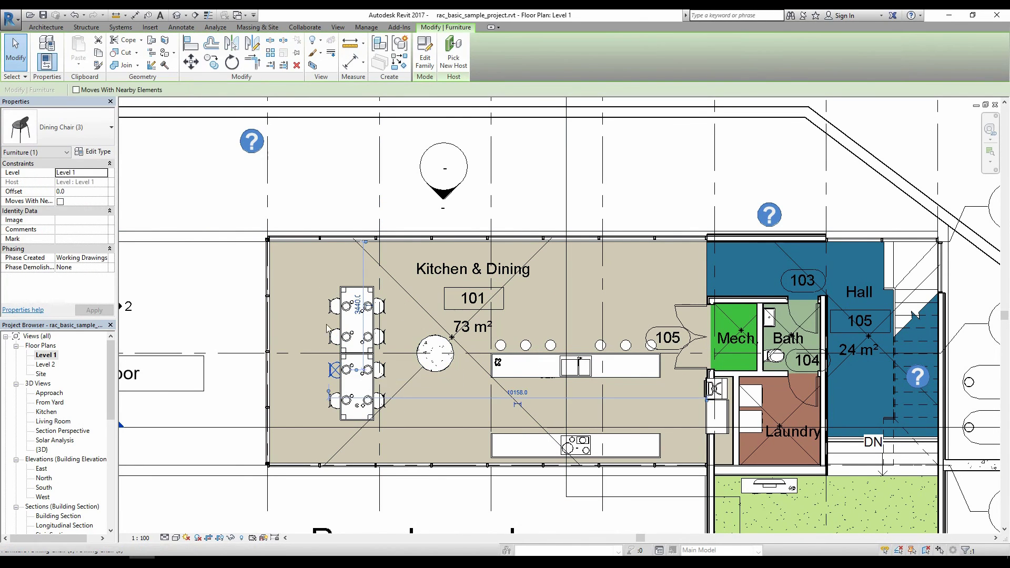
click(415, 278)
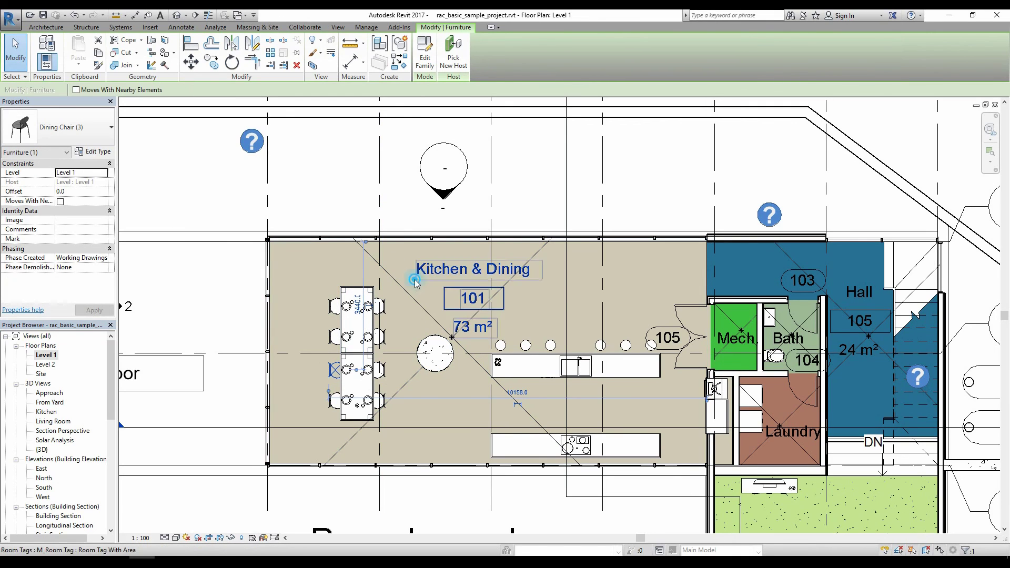
Clear the dining chair selection in the Level 1 plan and show the System Browser
click(413, 196)
scroll(465, 217, down, 2)
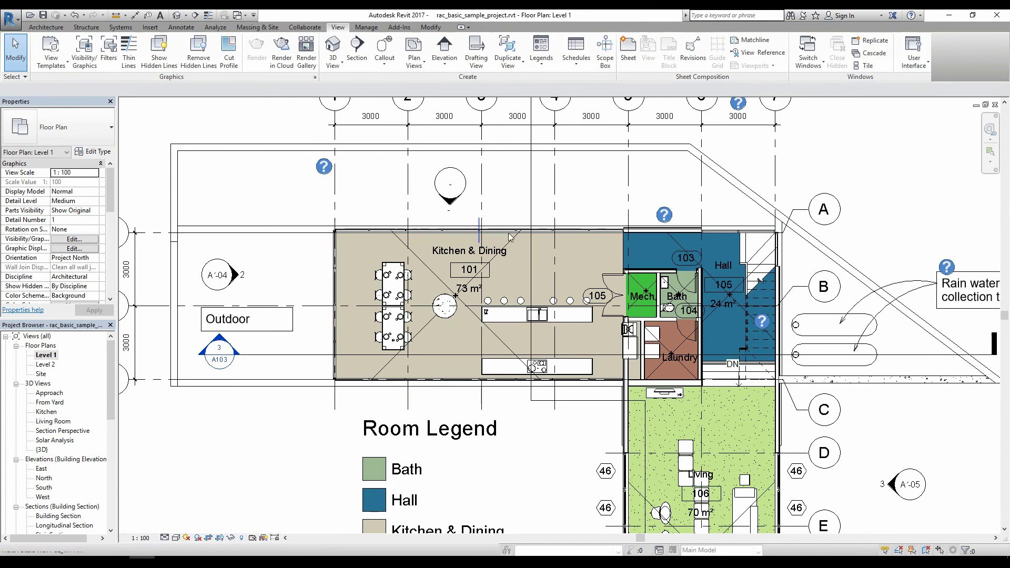
scroll(679, 290, down, 2)
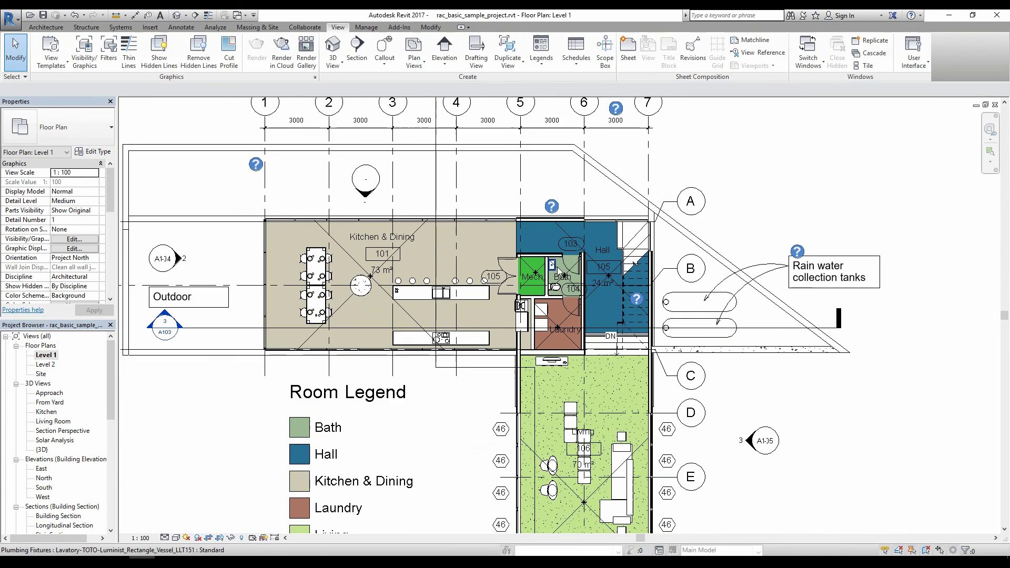
scroll(583, 274, down, 1)
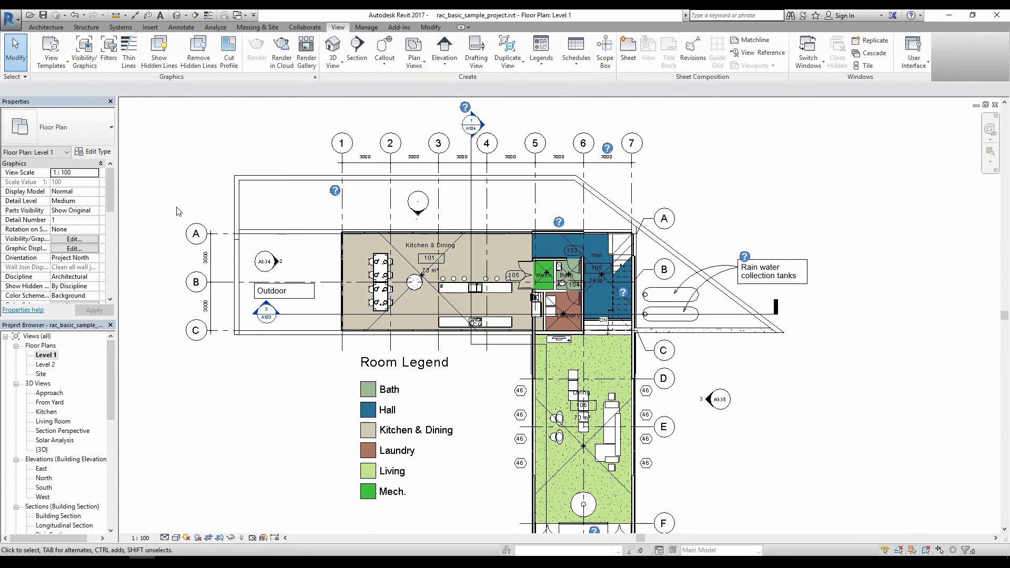
scroll(180, 208, down, 2)
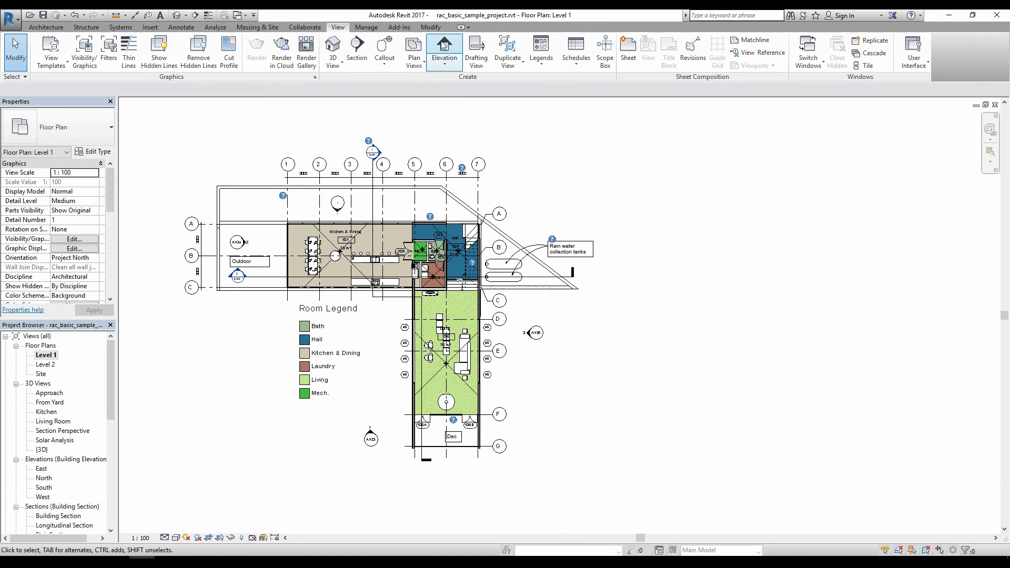
click(915, 60)
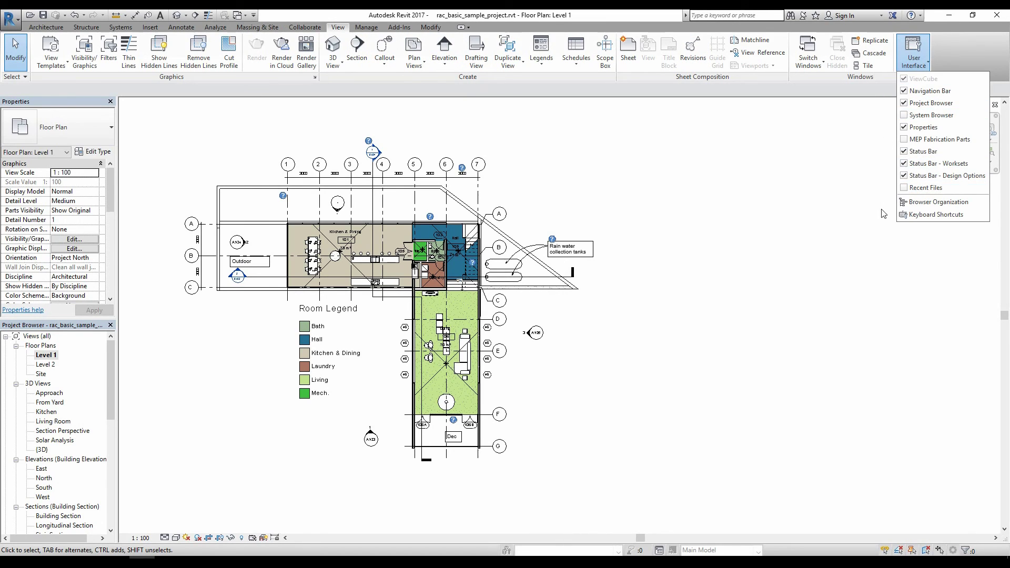
click(905, 116)
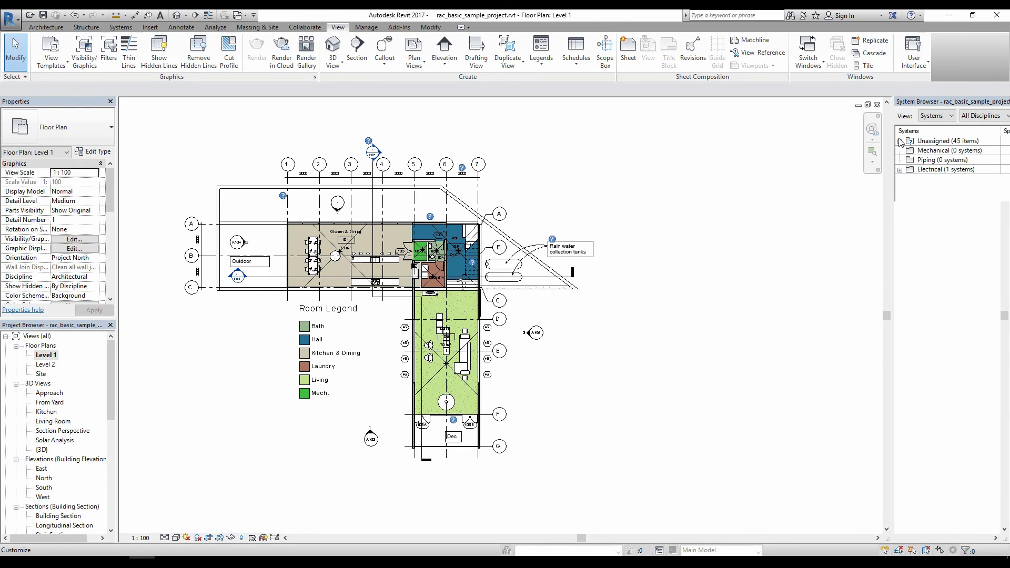
Expand the Unassigned systems with their Piping and Electrical branches in the System Browser and review the columns from Space Name to Voltage
click(858, 141)
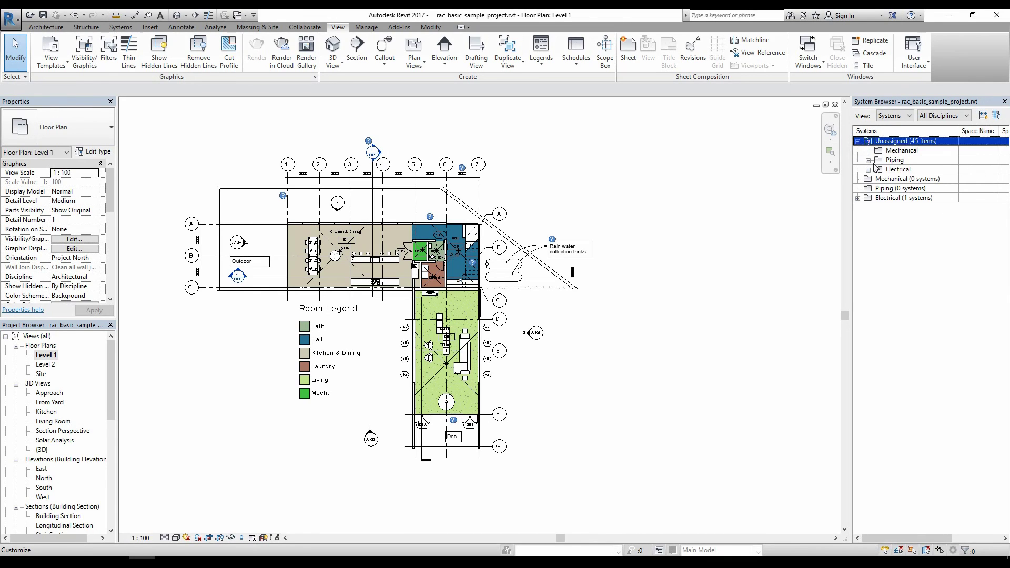
double_click(877, 160)
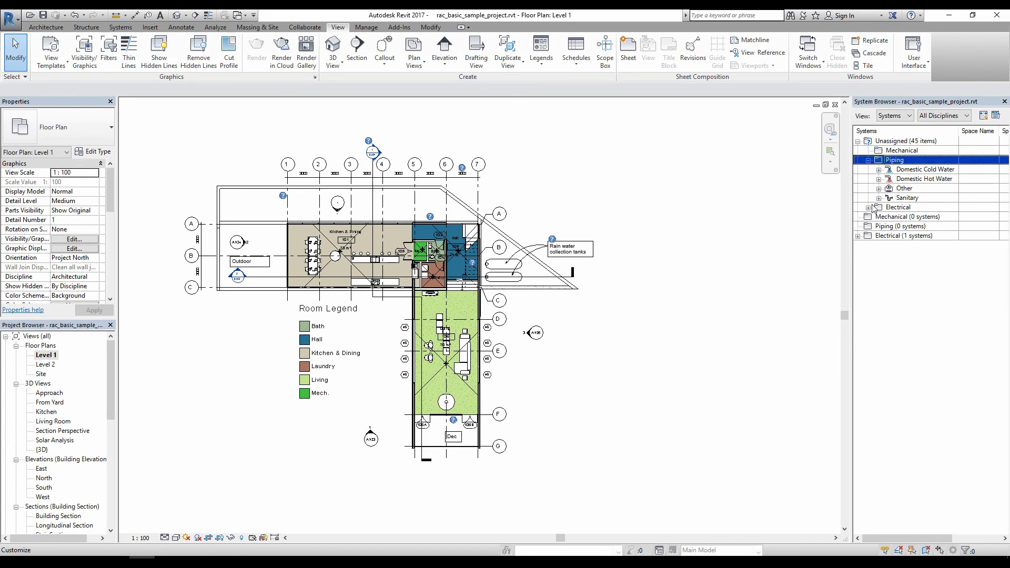
click(868, 207)
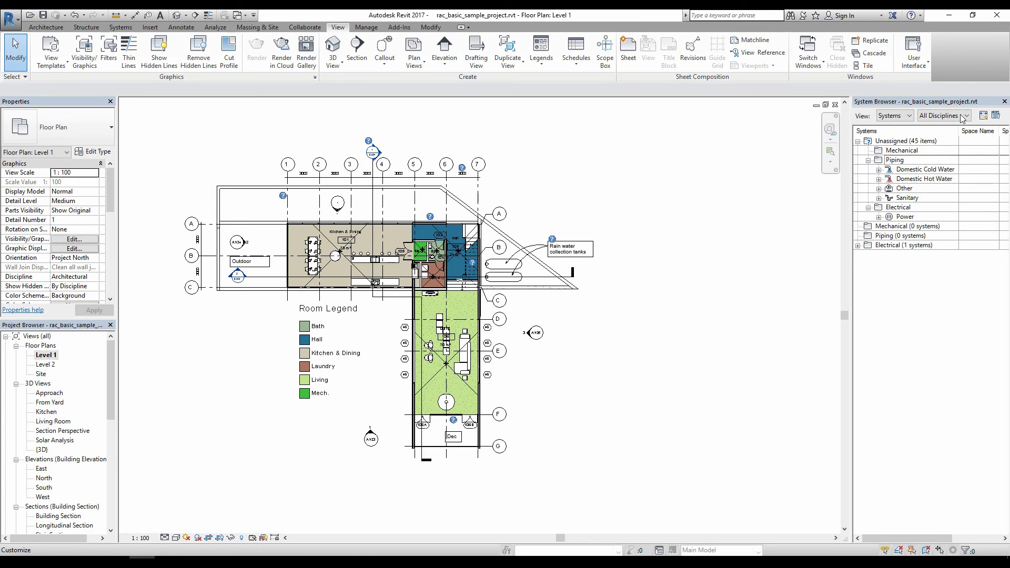
scroll(991, 176, right, 3)
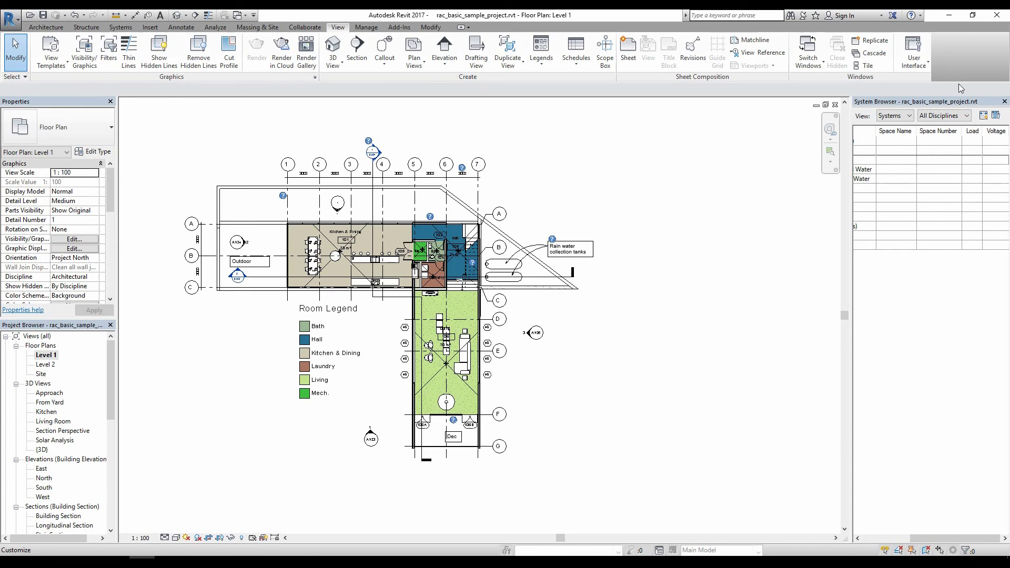
scroll(983, 159, left, 3)
scroll(941, 176, right, 2)
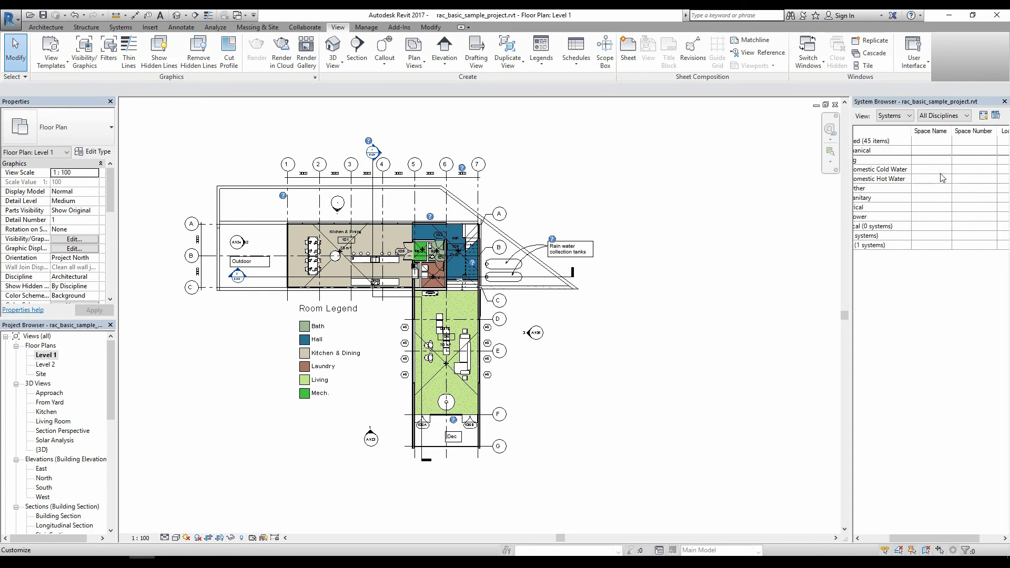
scroll(947, 177, right, 2)
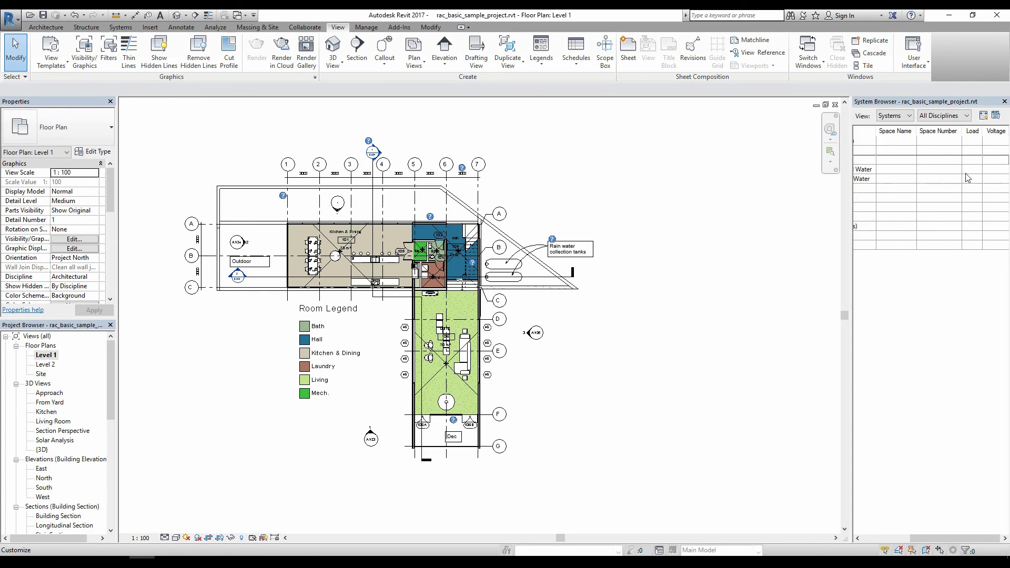
Close the System Browser and review the user interface display options, including MEP Fabrication Parts, without changing any
click(1004, 102)
click(915, 55)
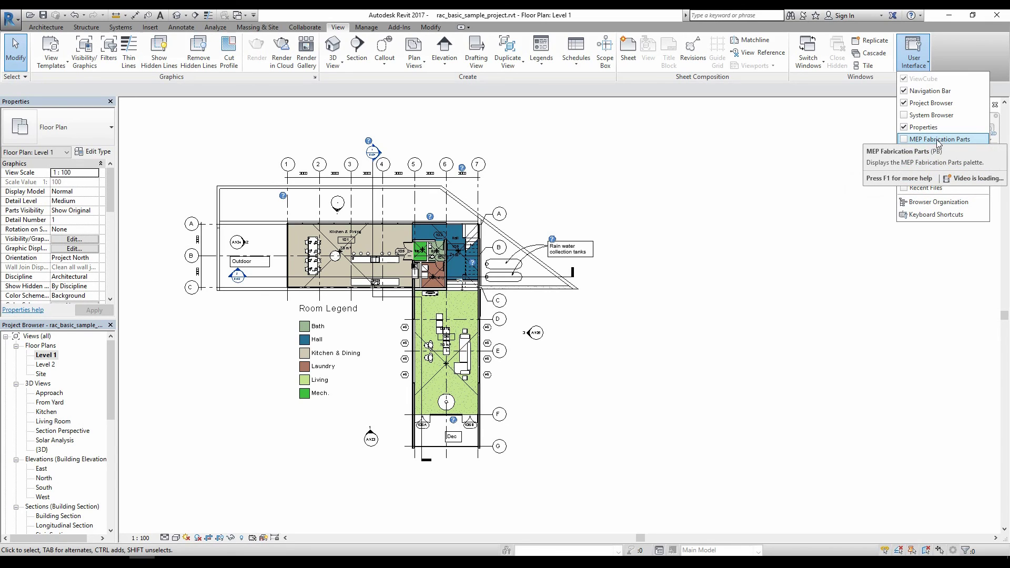
click(676, 172)
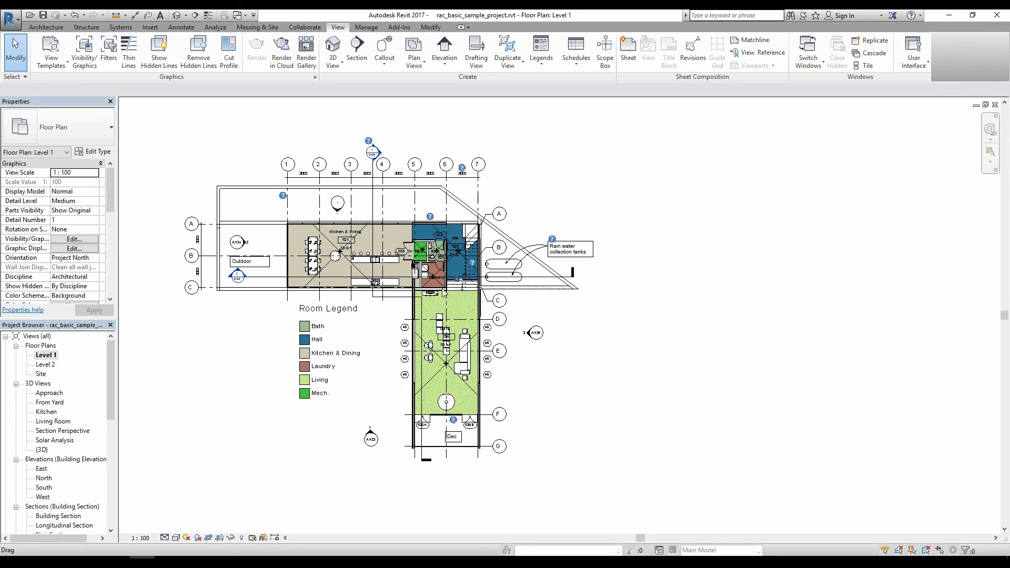
scroll(379, 321, down, 2)
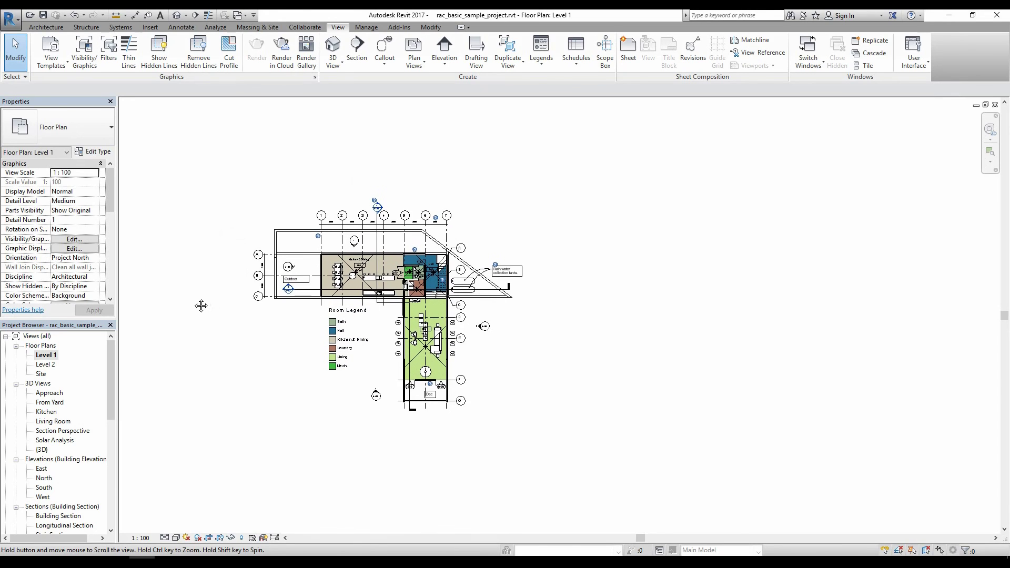
scroll(200, 304, up, 3)
scroll(386, 277, up, 2)
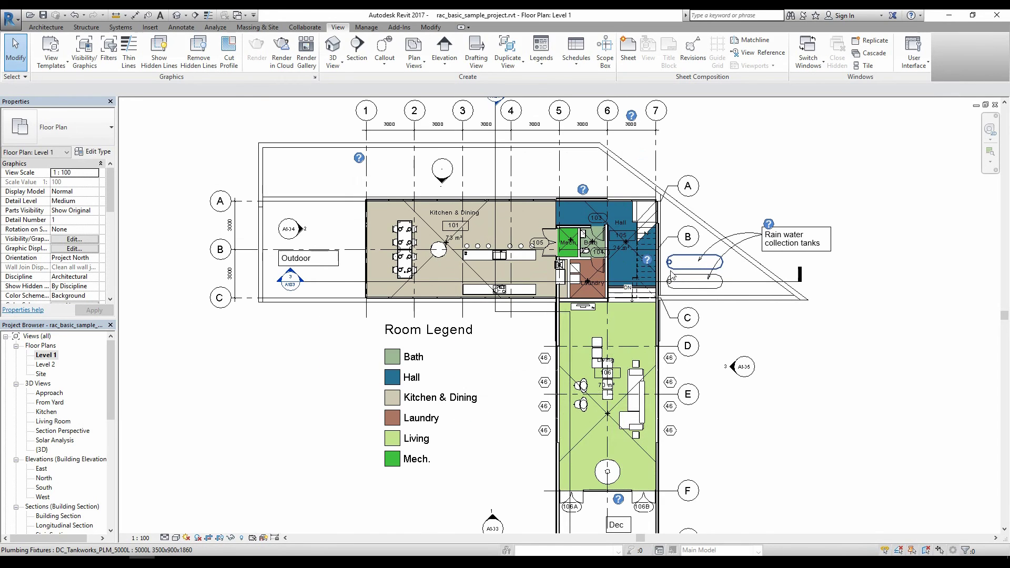
scroll(389, 187, up, 1)
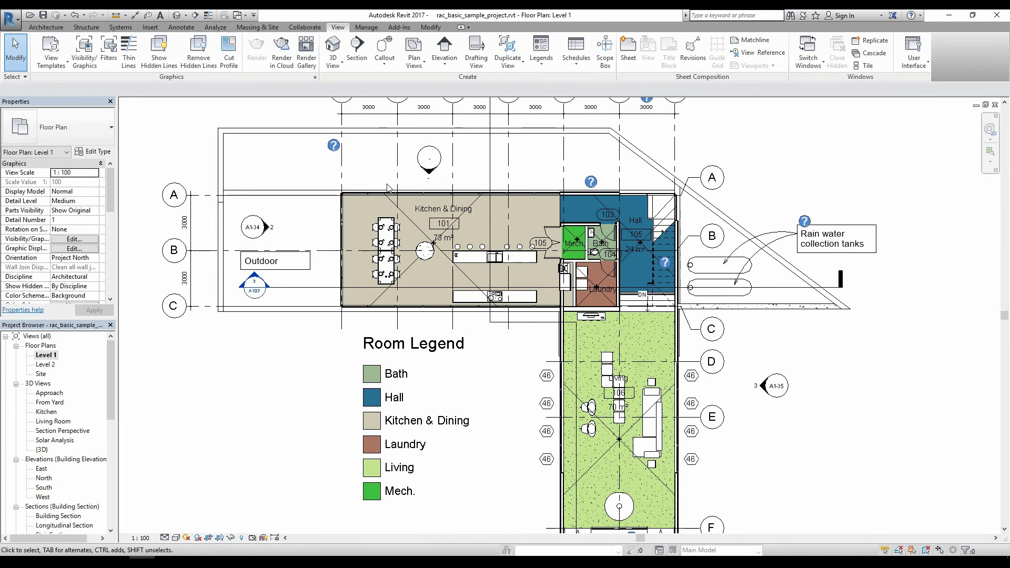
middle_click(293, 167)
middle_click(293, 168)
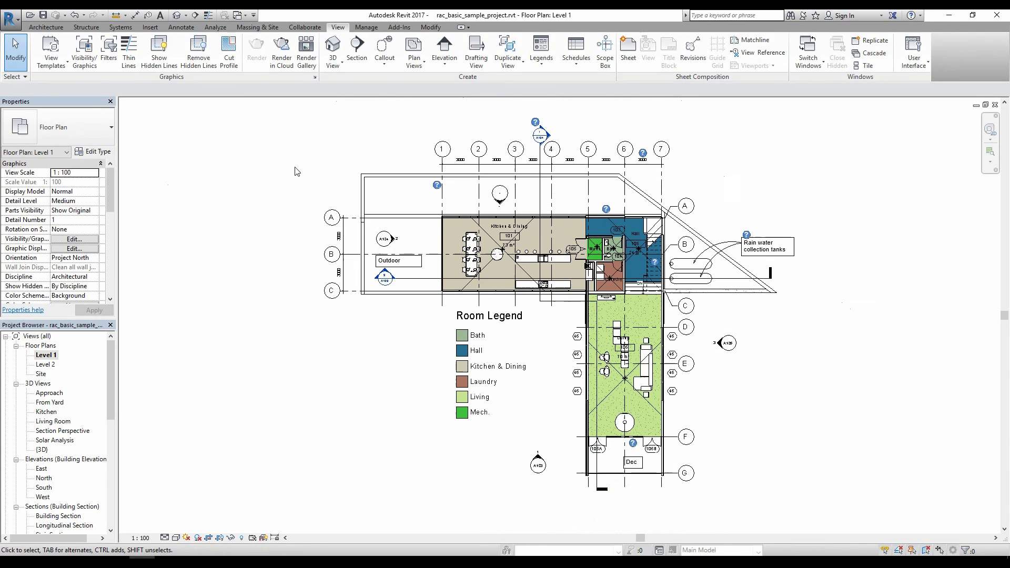